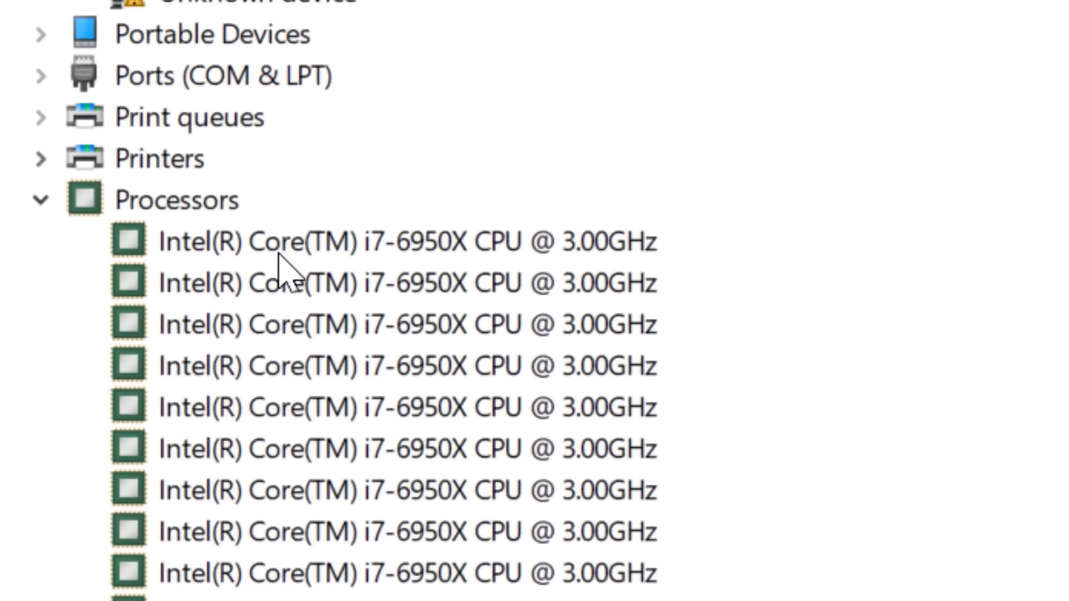
- Bring up the actions for the first Intel Core i7-6950X processor, including Uninstall device
{"action": "right_click", "coordinate": [222, 253]}
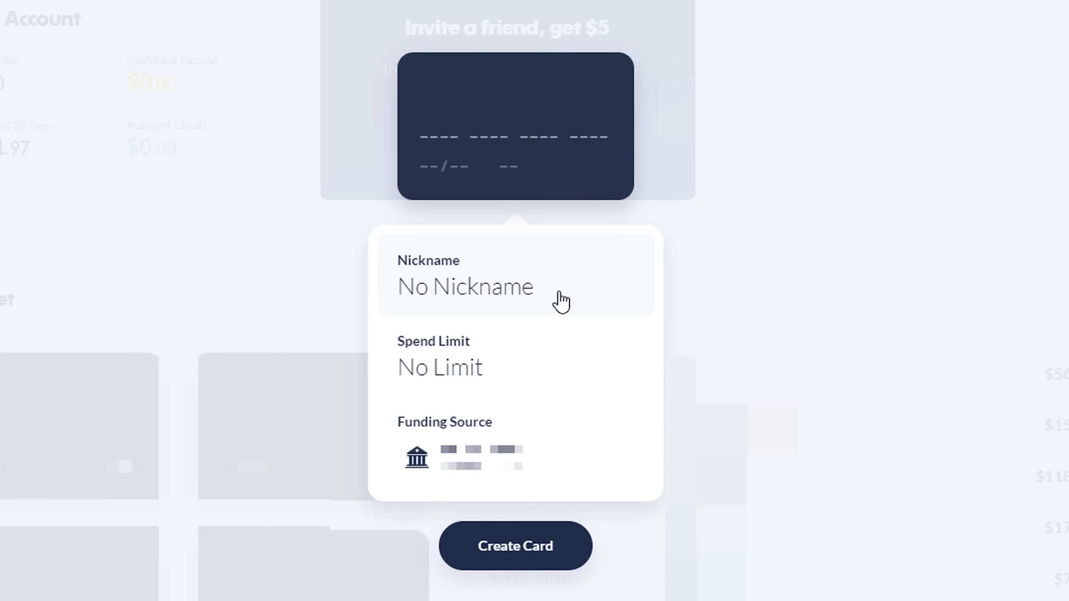
- Create a Privacy.com card nicknamed 'Test' and give it a $55 single-use spend limit
{"action": "left_click", "coordinate": [560, 302]}
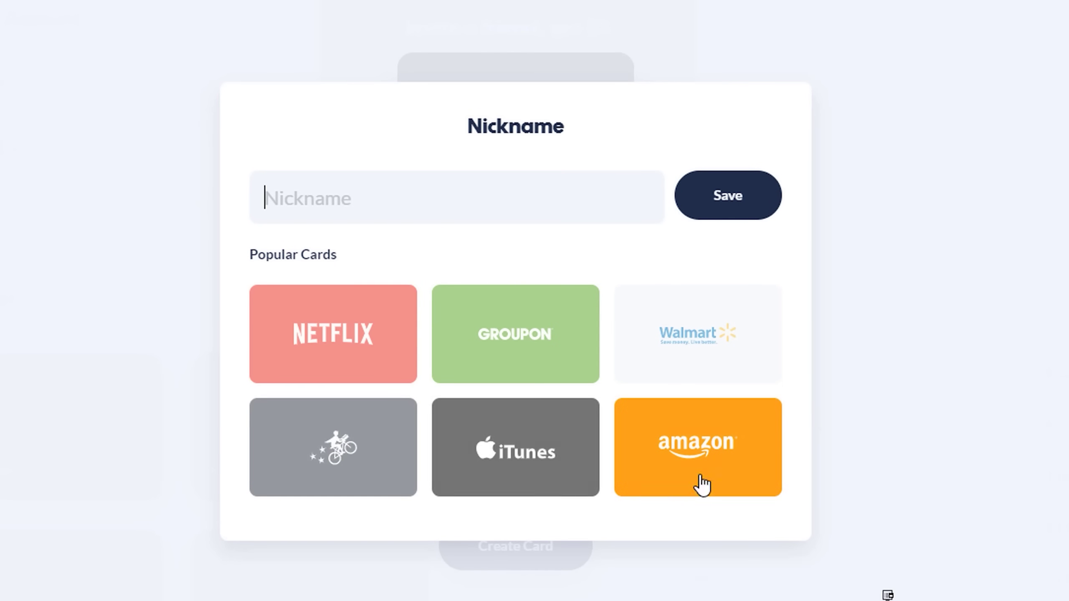
{"action": "type", "text": "Test"}
{"action": "left_click", "coordinate": [716, 204]}
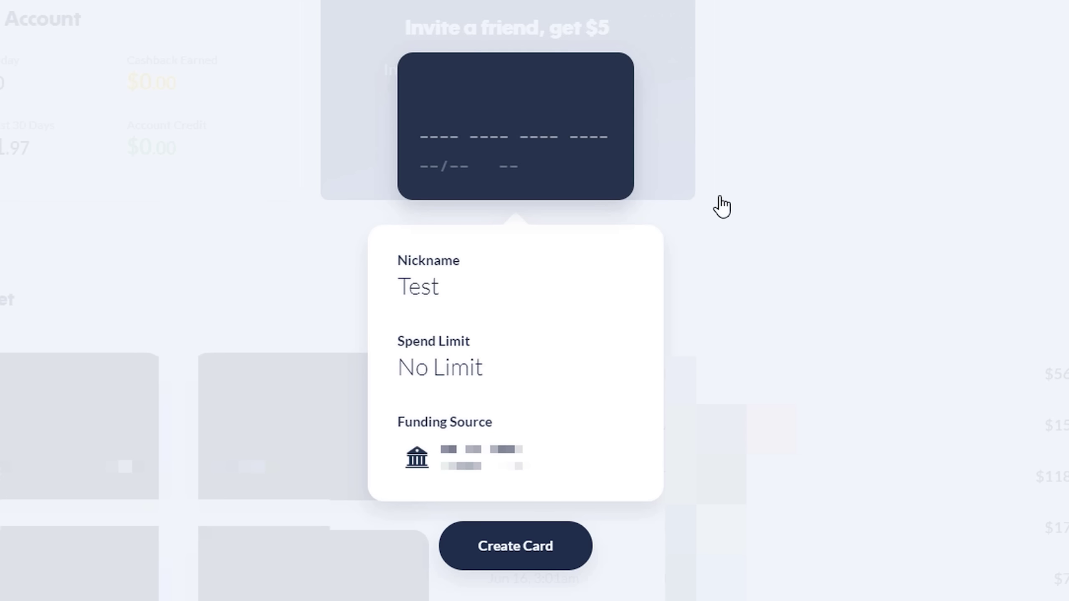
{"action": "left_click", "coordinate": [520, 555]}
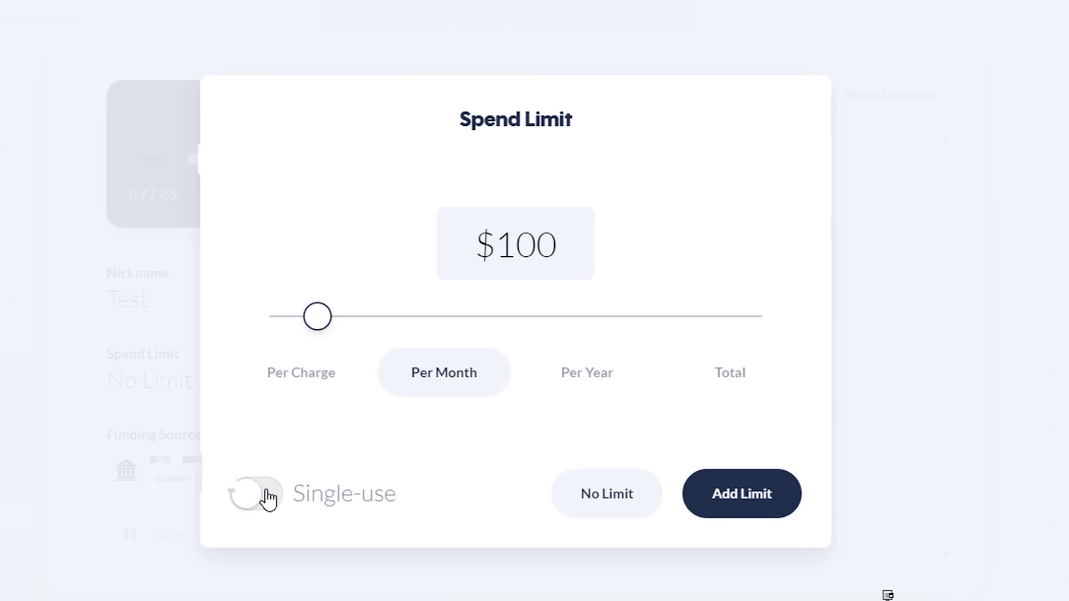
{"action": "left_click", "coordinate": [268, 495]}
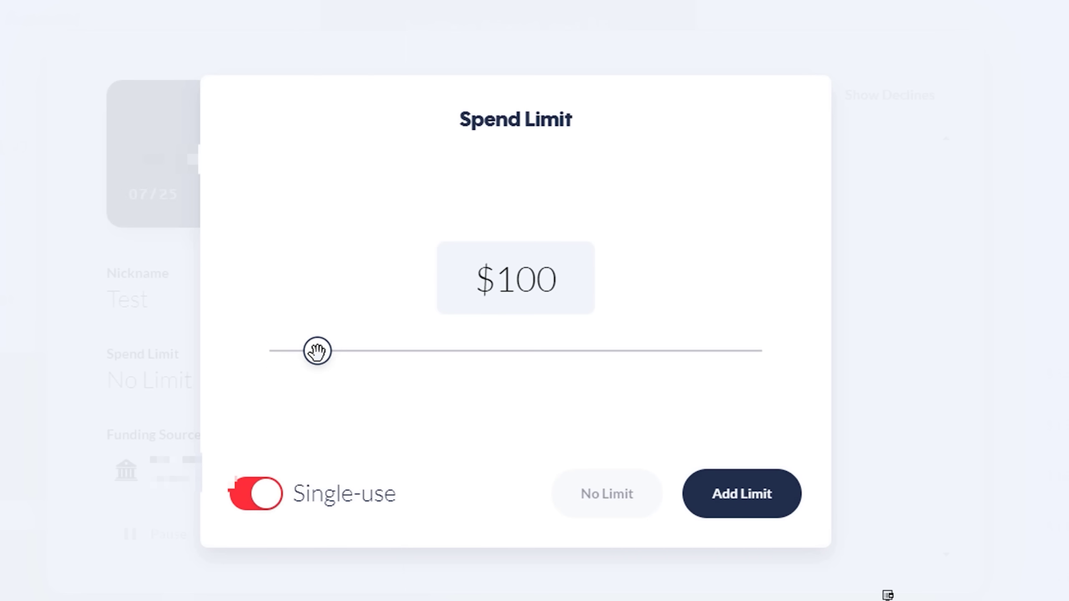
{"action": "left_click", "coordinate": [732, 499]}
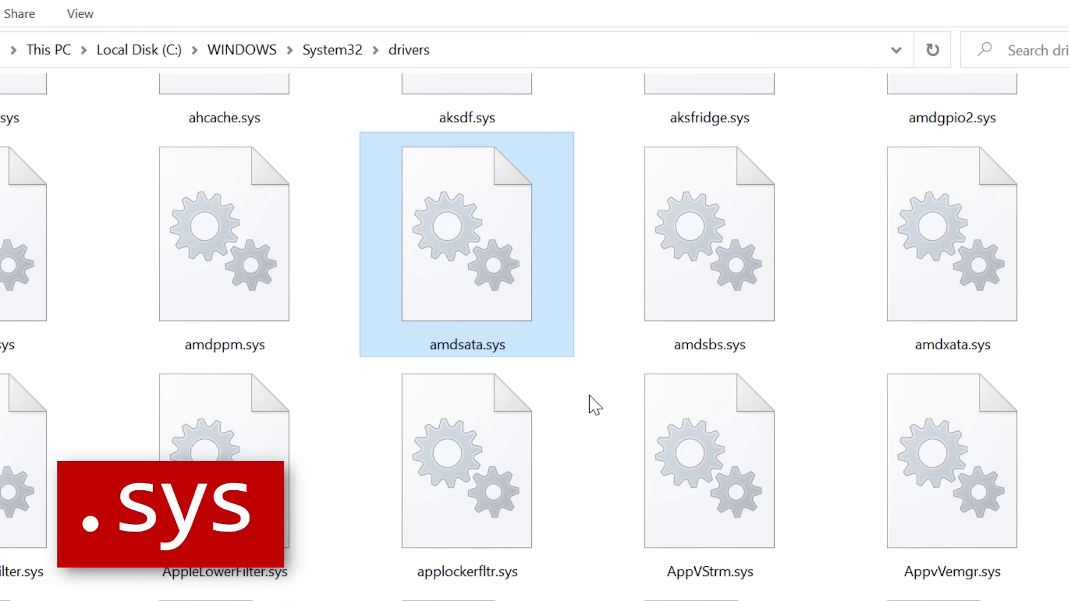
- Select a few driver files such as aksfridge.sys and amdgpio2.sys in the drivers folder
{"action": "scroll", "coordinate": [589, 400], "scroll_direction": "up", "scroll_amount": 1}
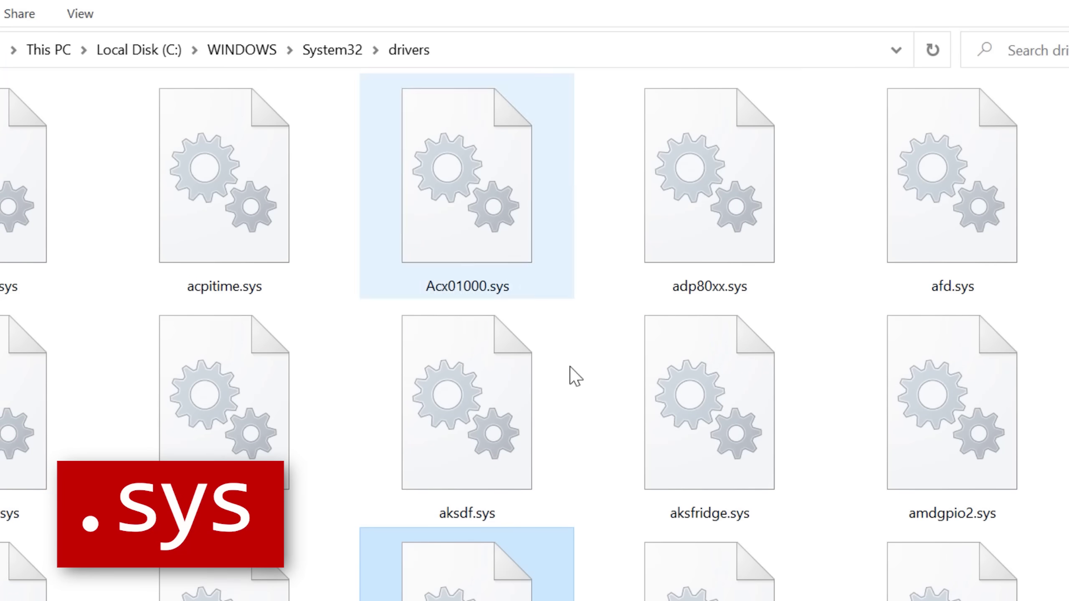
{"action": "left_click", "coordinate": [631, 337]}
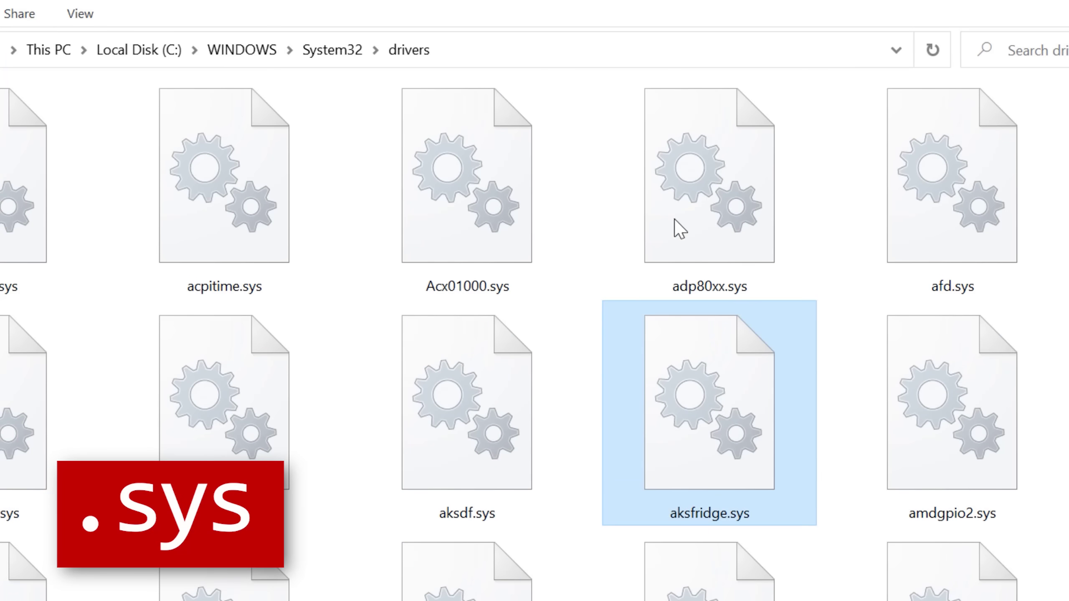
{"action": "left_click", "coordinate": [526, 269]}
{"action": "left_click", "coordinate": [1004, 423]}
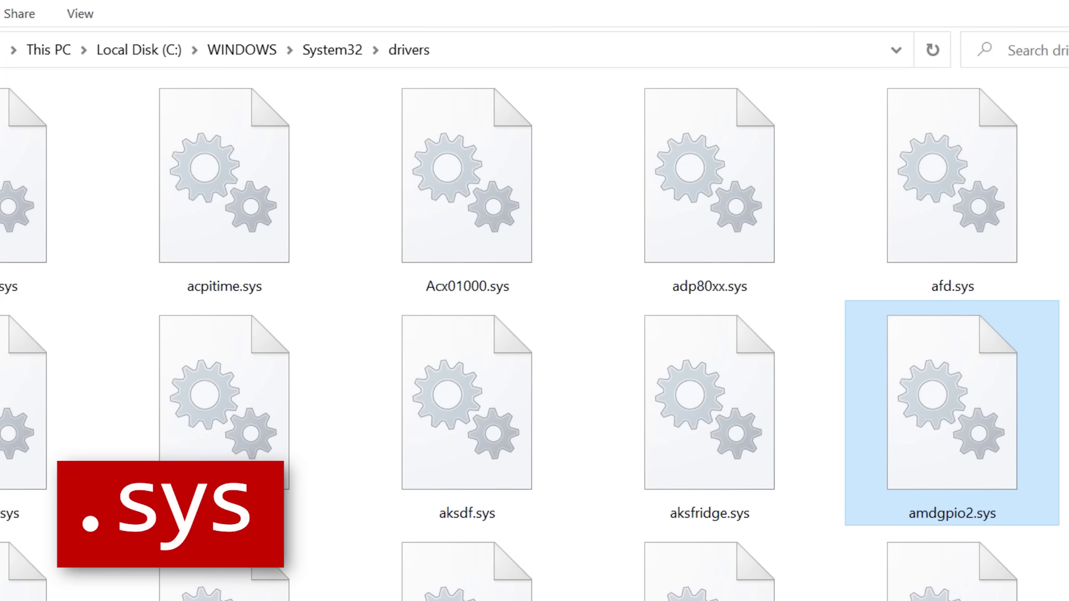
{"action": "scroll", "coordinate": [305, 430], "scroll_direction": "up", "scroll_amount": 2}
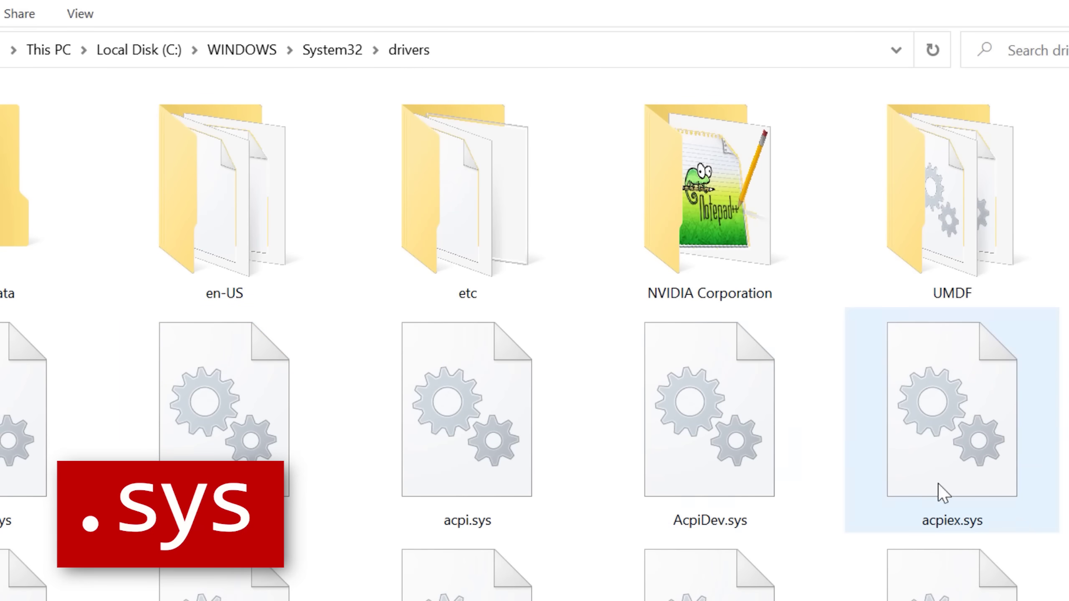
{"action": "left_click", "coordinate": [466, 572]}
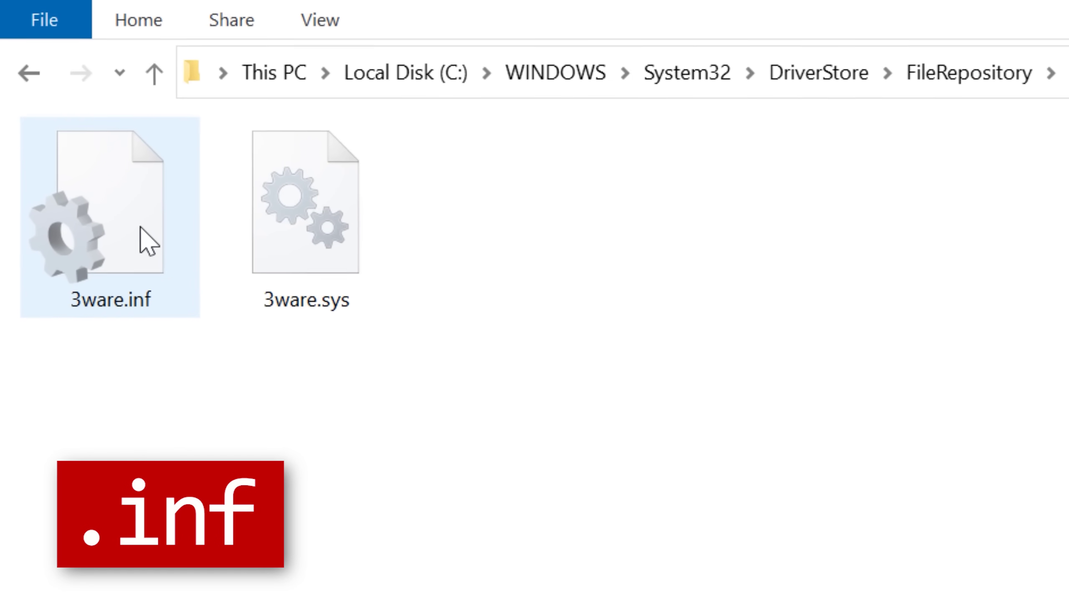
- Open 3ware.inf from DriverStore\FileRepository in Notepad and move it to the centre
{"action": "left_click", "coordinate": [143, 231]}
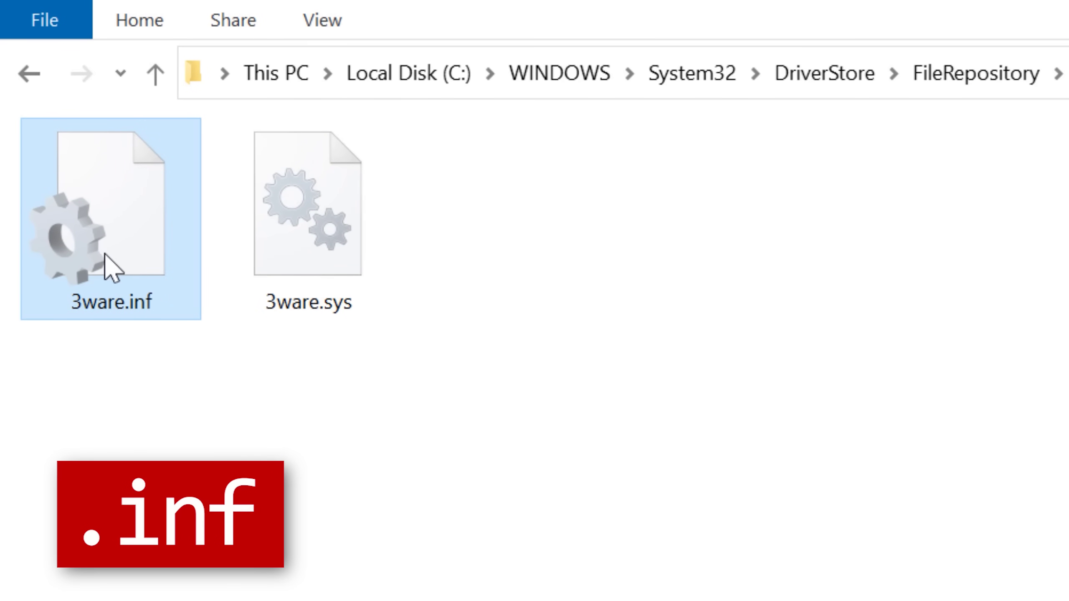
{"action": "double_click", "coordinate": [121, 278]}
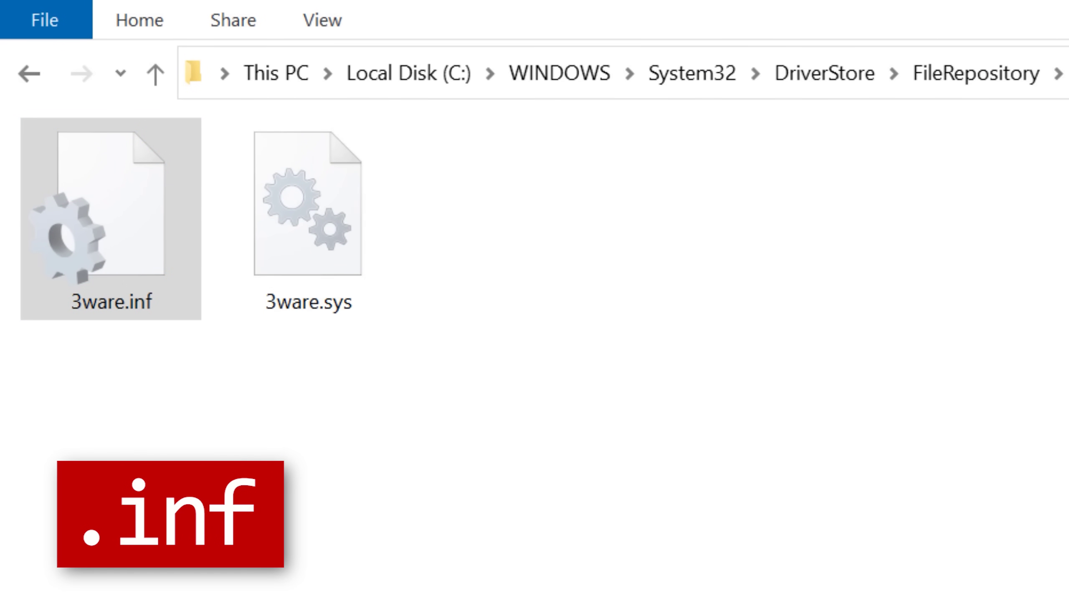
{"action": "left_click_drag", "start_coordinate": [967, 382], "coordinate": [634, 194]}
{"action": "left_click_drag", "start_coordinate": [1068, 320], "coordinate": [865, 319]}
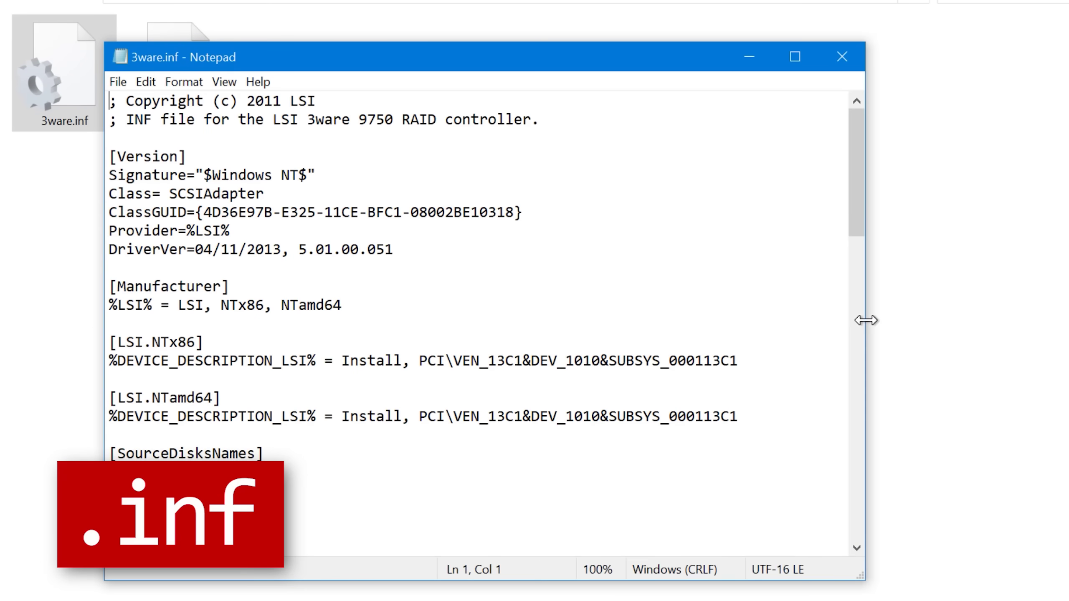
{"action": "left_click_drag", "start_coordinate": [520, 48], "coordinate": [661, 41]}
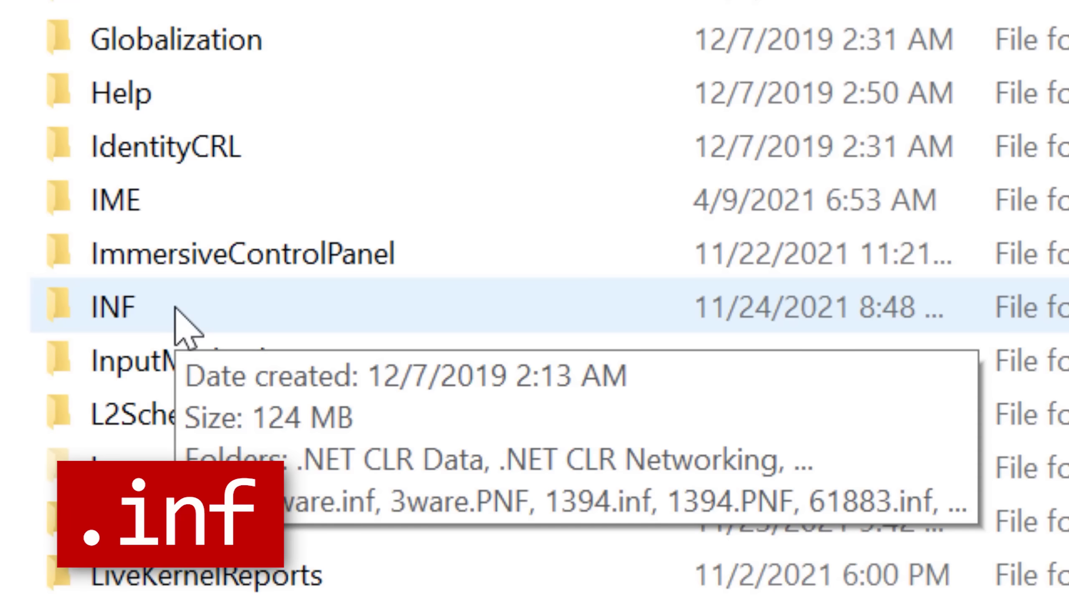
- Open the INF folder and select amdgpio2.inf, apps.inf and amdi2c.PNF
{"action": "double_click", "coordinate": [176, 312]}
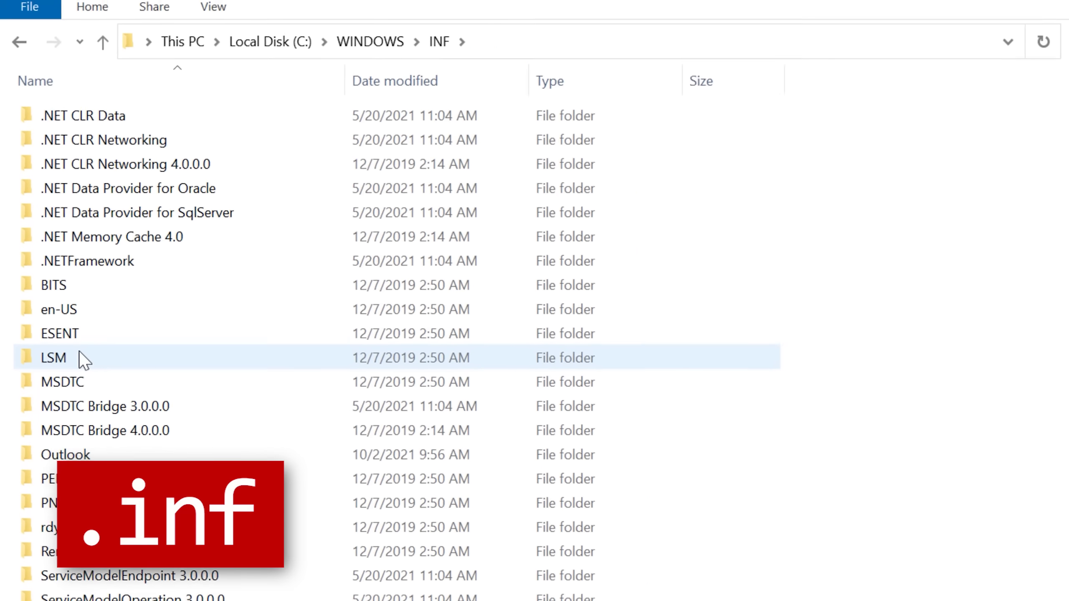
{"action": "scroll", "coordinate": [379, 349], "scroll_direction": "down", "scroll_amount": 10}
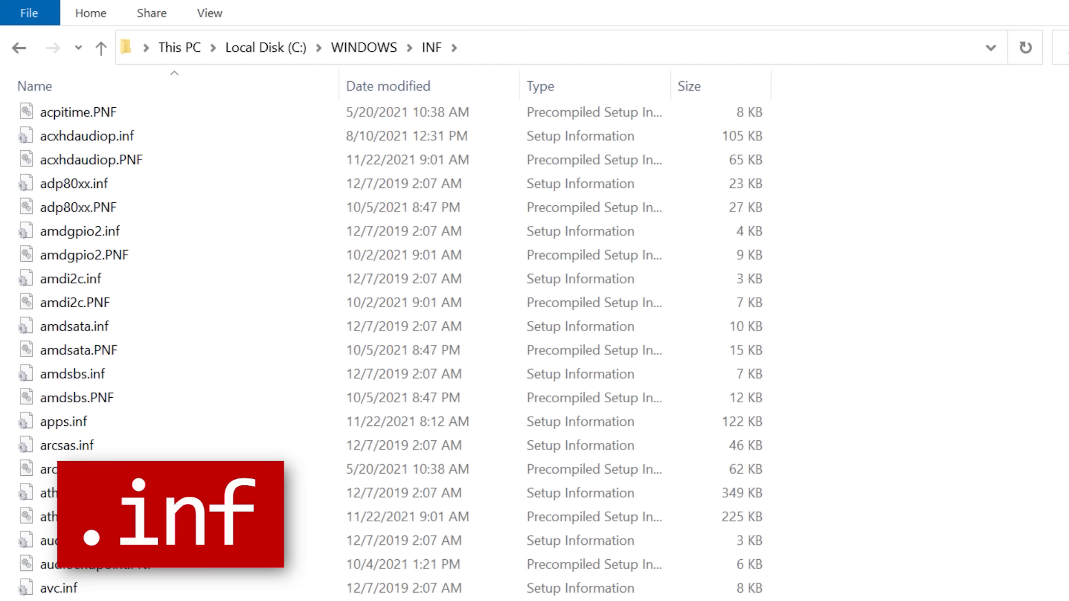
{"action": "left_click", "coordinate": [123, 239]}
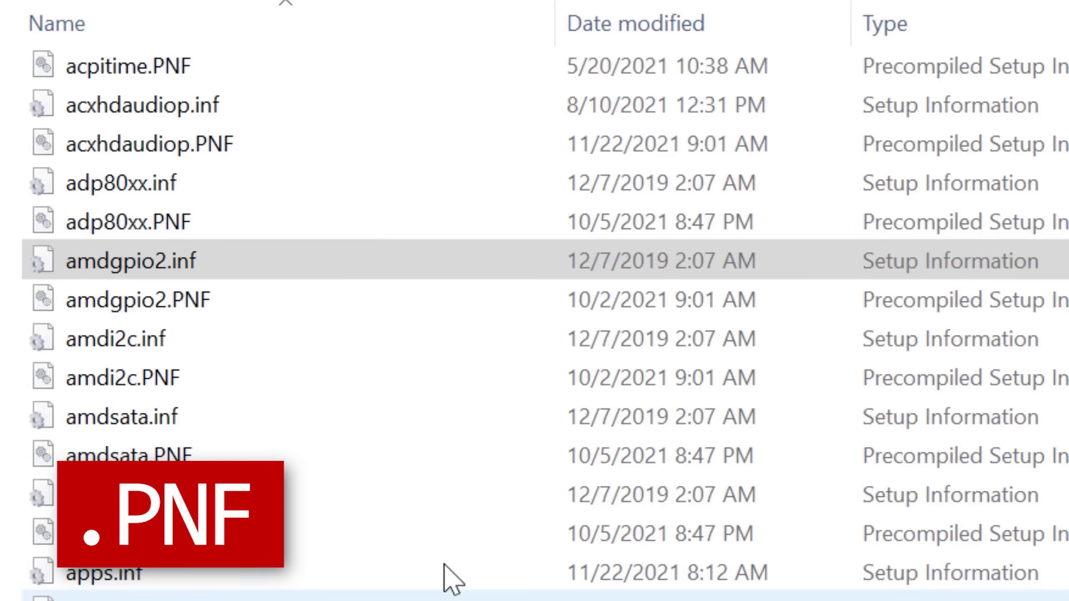
{"action": "left_click", "coordinate": [187, 584]}
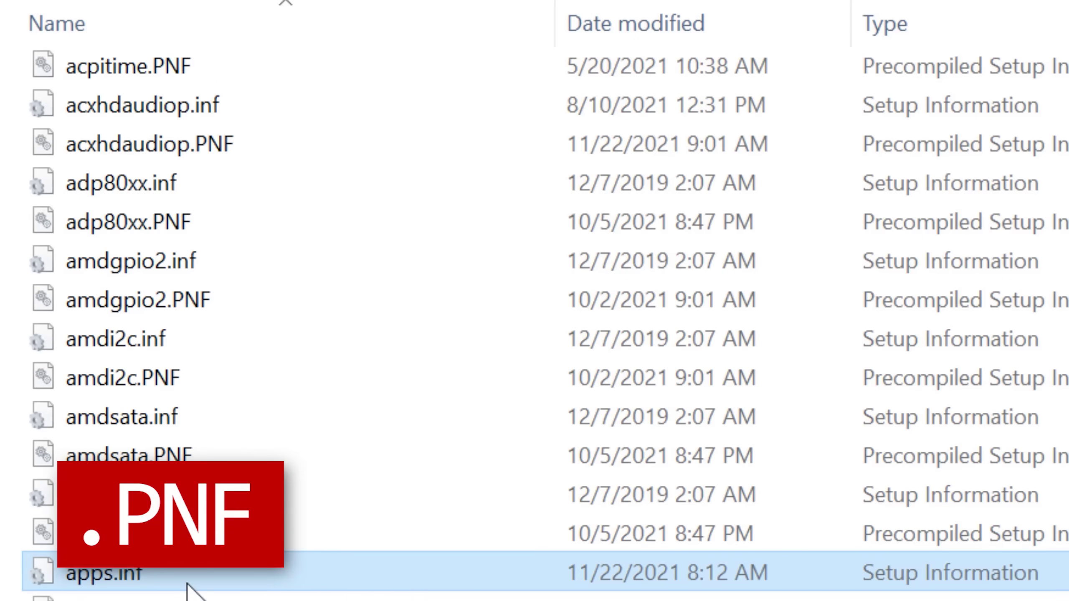
{"action": "left_click", "coordinate": [187, 597]}
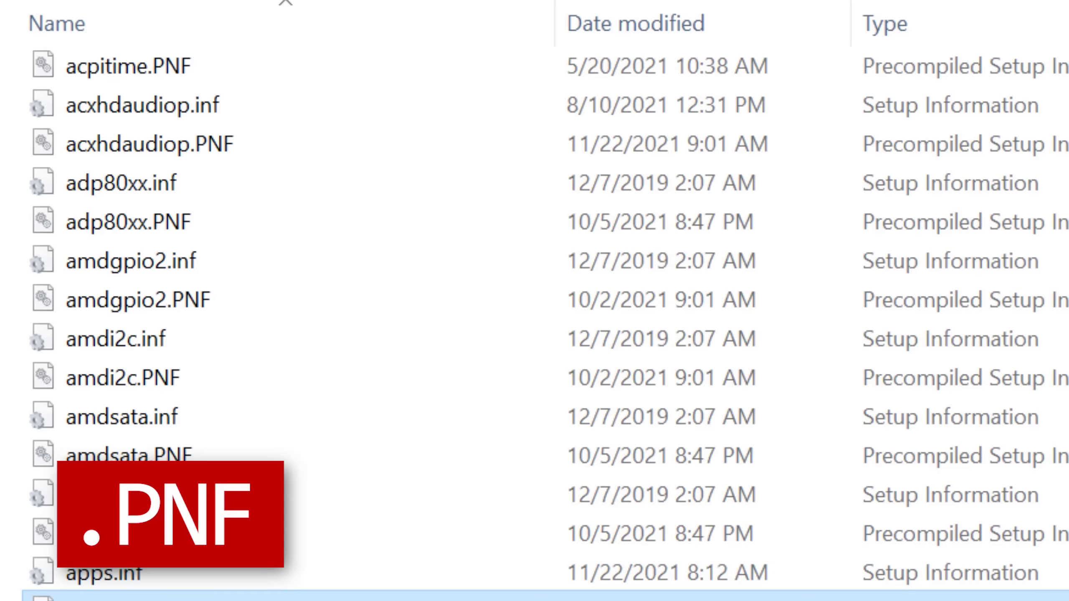
{"action": "left_click", "coordinate": [196, 381]}
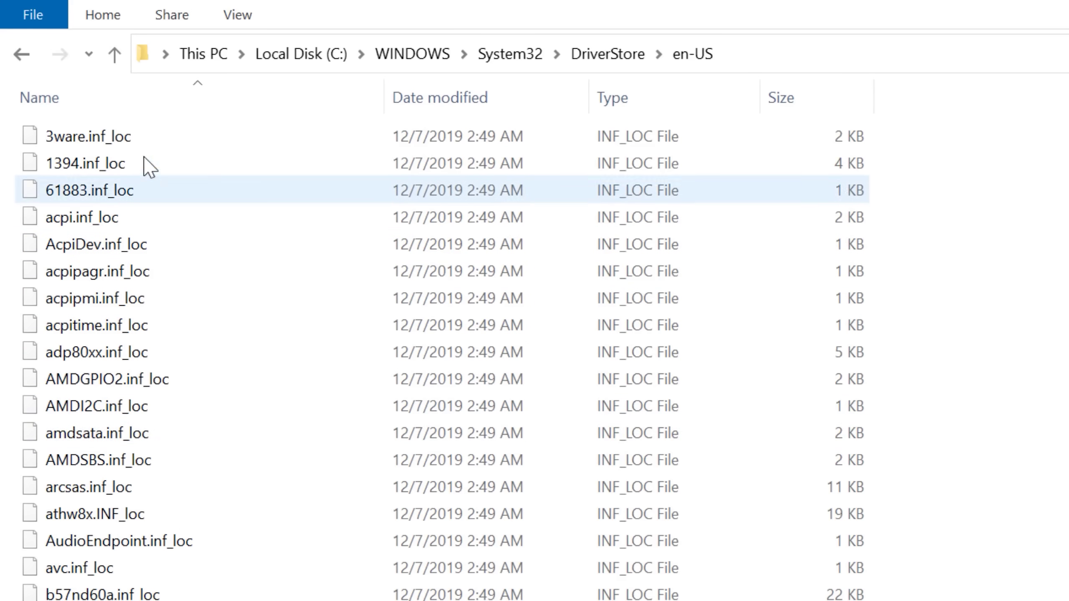
- Select 3ware.inf_loc, then bthenum.sys.mui, CAD.sys.mui and cmimcext.sys.mui in the en-US folders
{"action": "left_click", "coordinate": [137, 137]}
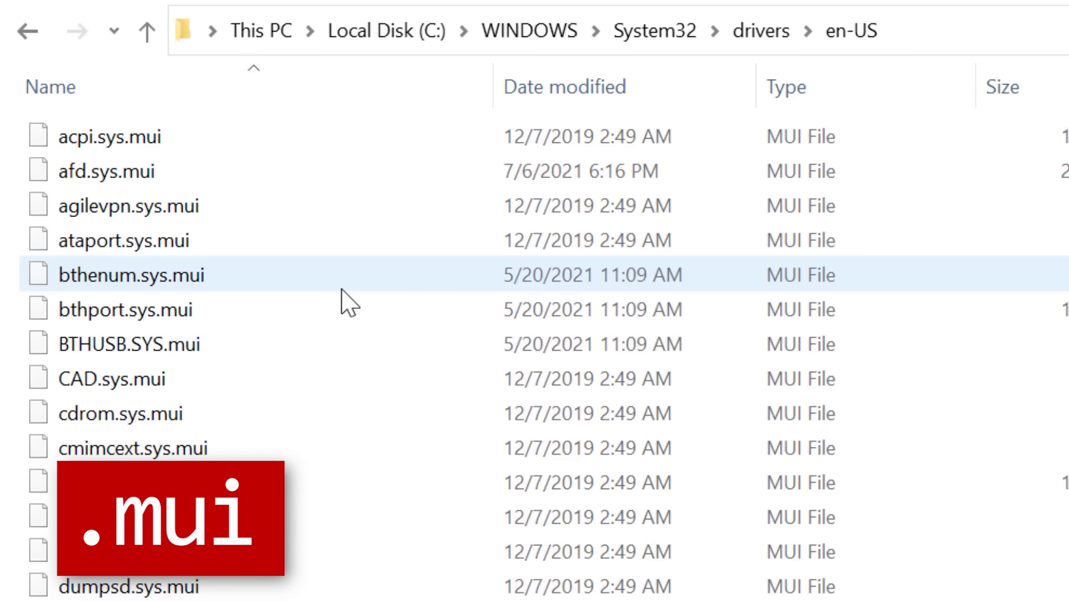
{"action": "left_click", "coordinate": [342, 290]}
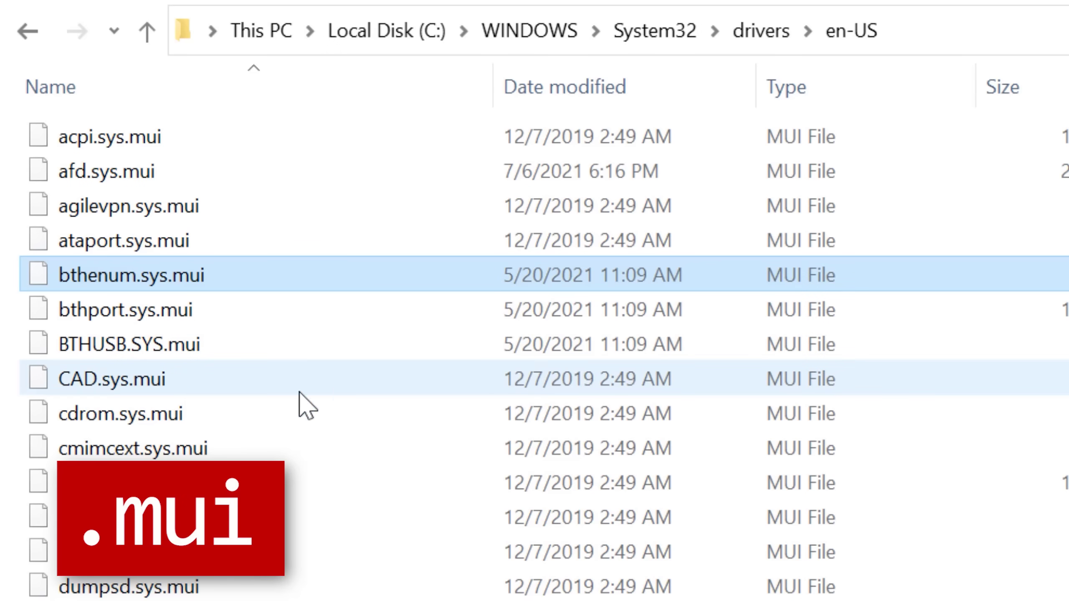
{"action": "left_click", "coordinate": [242, 385]}
{"action": "left_click", "coordinate": [281, 446]}
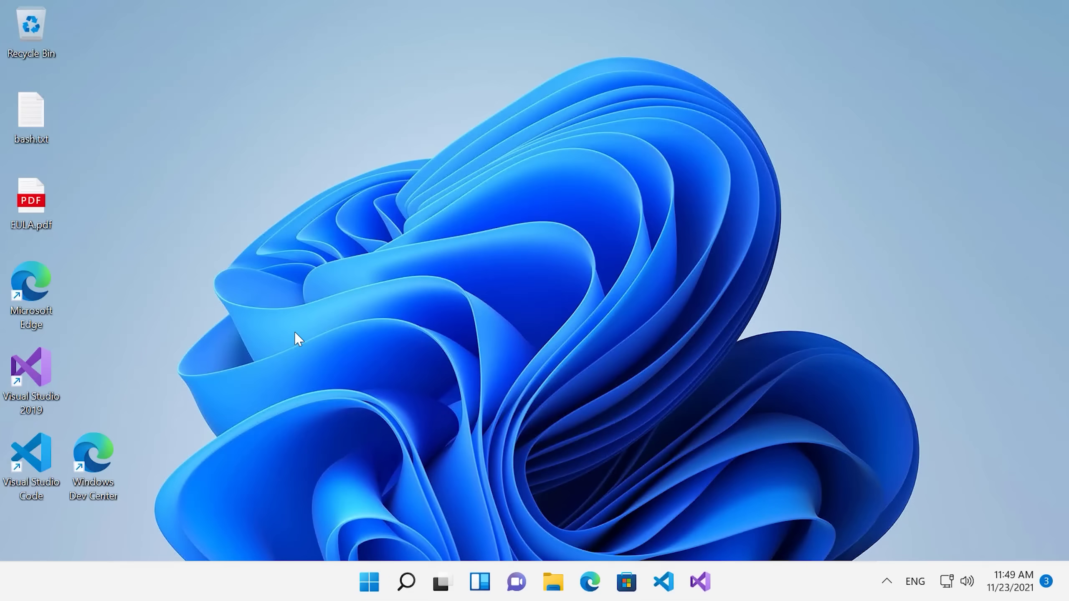
- Open the SysWOW64 folder and scroll through its contents
{"action": "left_click_drag", "start_coordinate": [803, 27], "coordinate": [710, 453]}
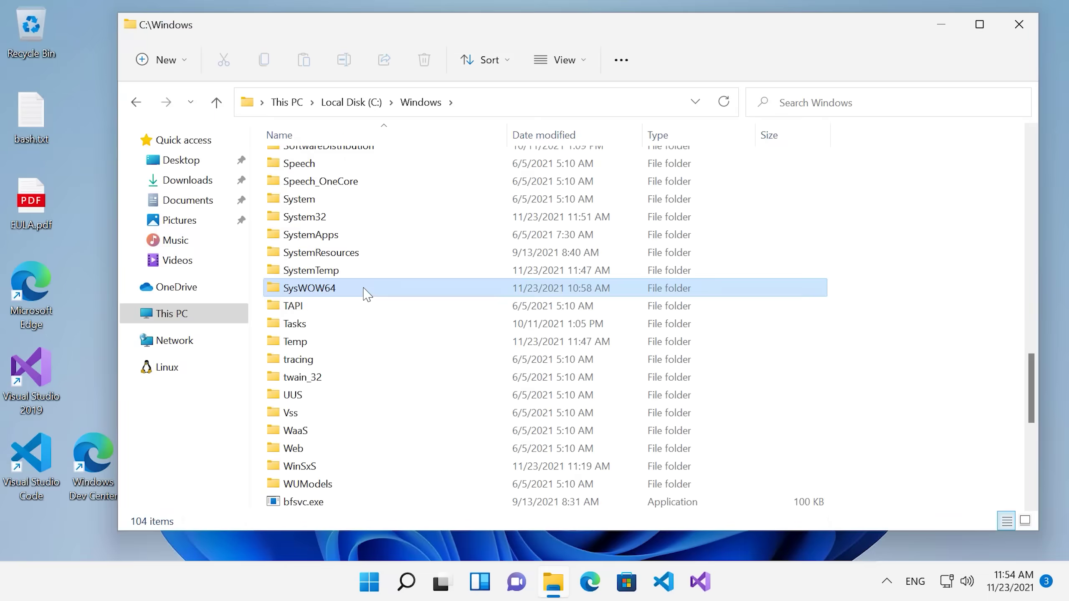
{"action": "double_click", "coordinate": [362, 290]}
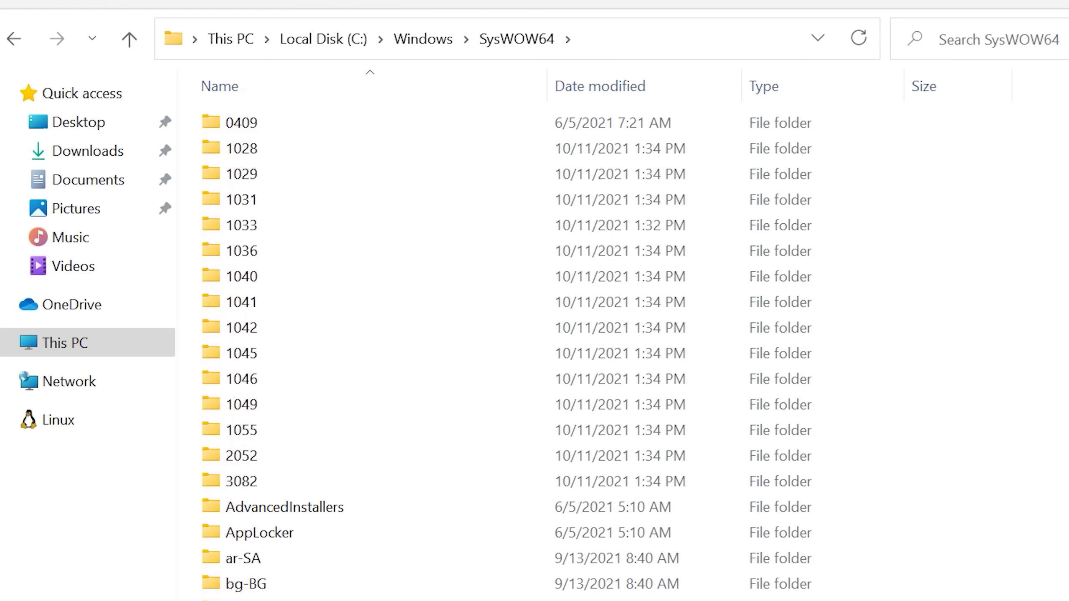
{"action": "scroll", "coordinate": [589, 350], "scroll_direction": "down", "scroll_amount": 15}
{"action": "scroll", "coordinate": [589, 349], "scroll_direction": "up", "scroll_amount": 20}
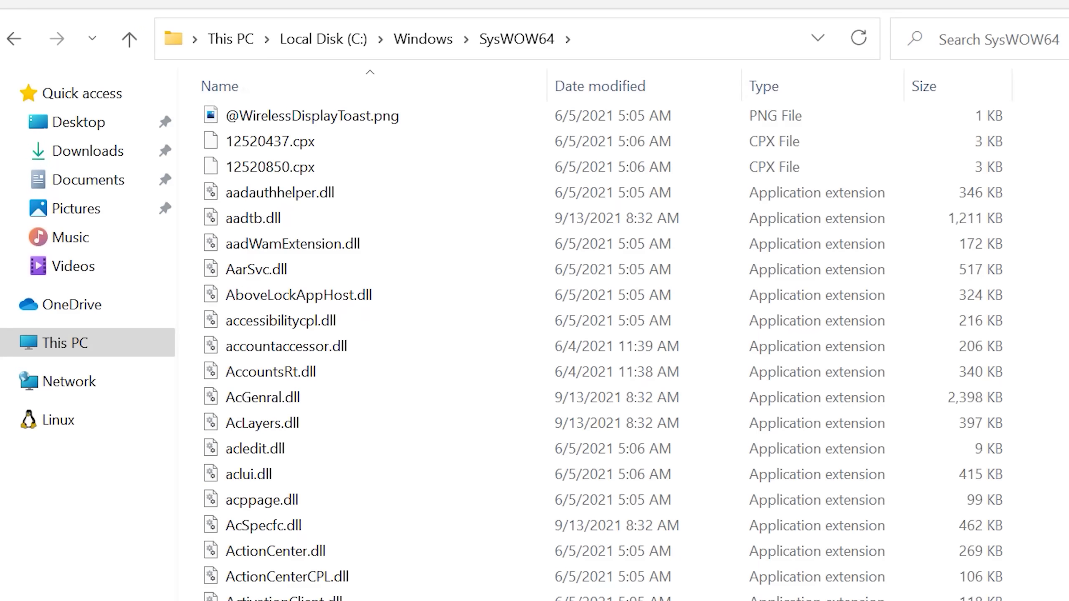
{"action": "scroll", "coordinate": [1019, 353], "scroll_direction": "up", "scroll_amount": 12}
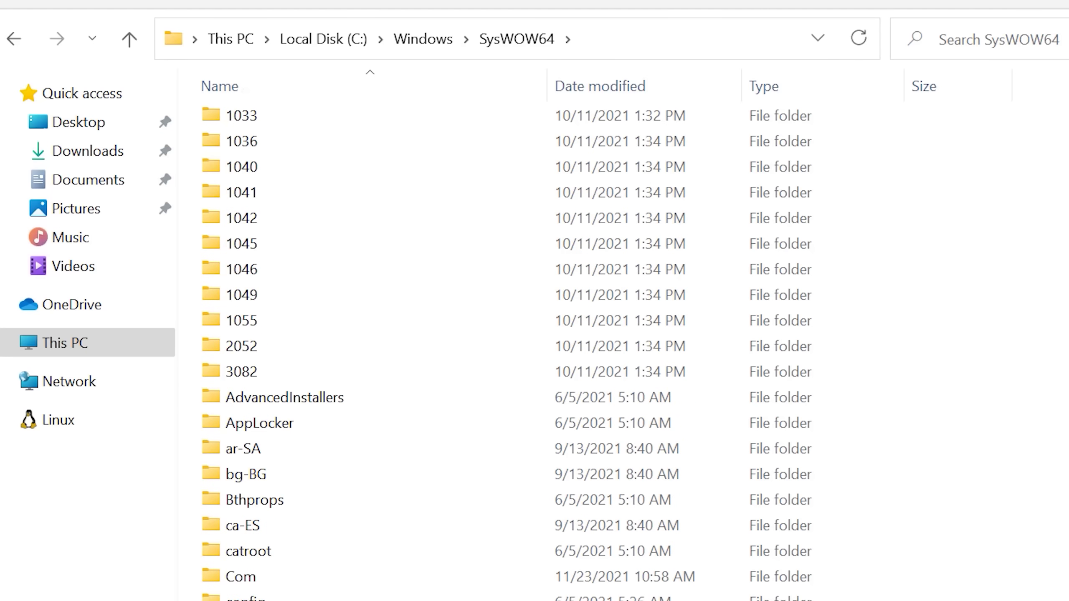
{"action": "scroll", "coordinate": [1019, 353], "scroll_direction": "down", "scroll_amount": 6}
- Browse DriverStore's FileRepository, en-US and de-DE folders, then return up to SysWOW64
{"action": "double_click", "coordinate": [291, 411]}
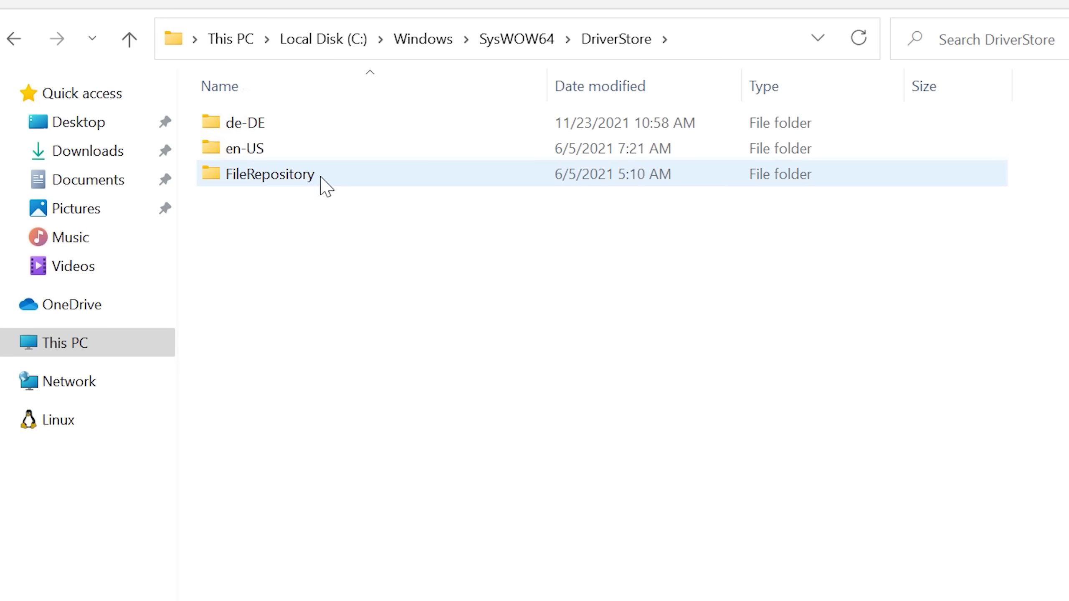
{"action": "double_click", "coordinate": [276, 173]}
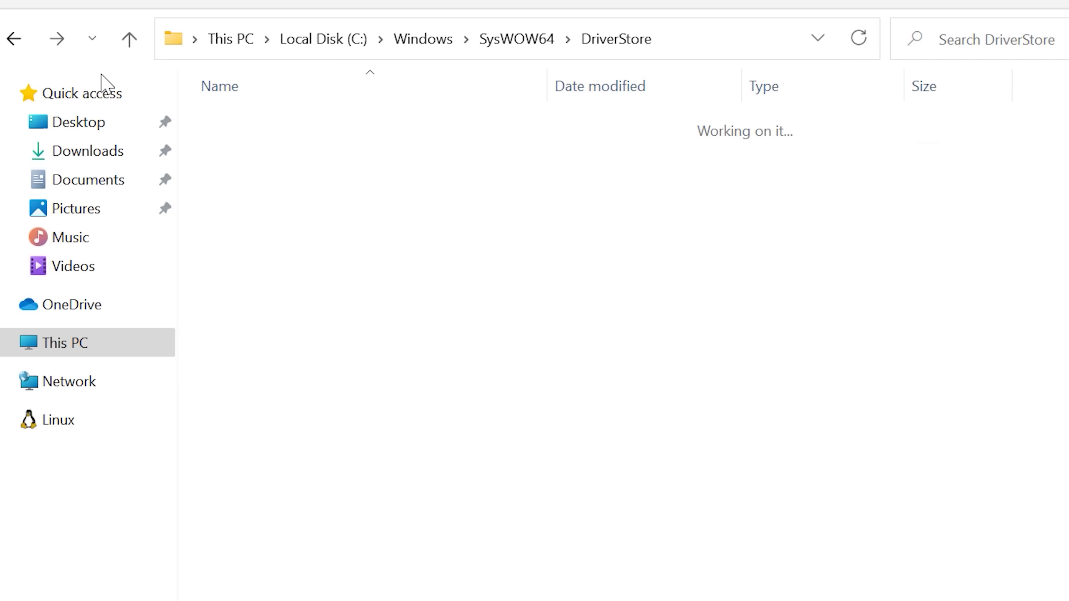
{"action": "double_click", "coordinate": [249, 148]}
{"action": "left_click", "coordinate": [13, 39]}
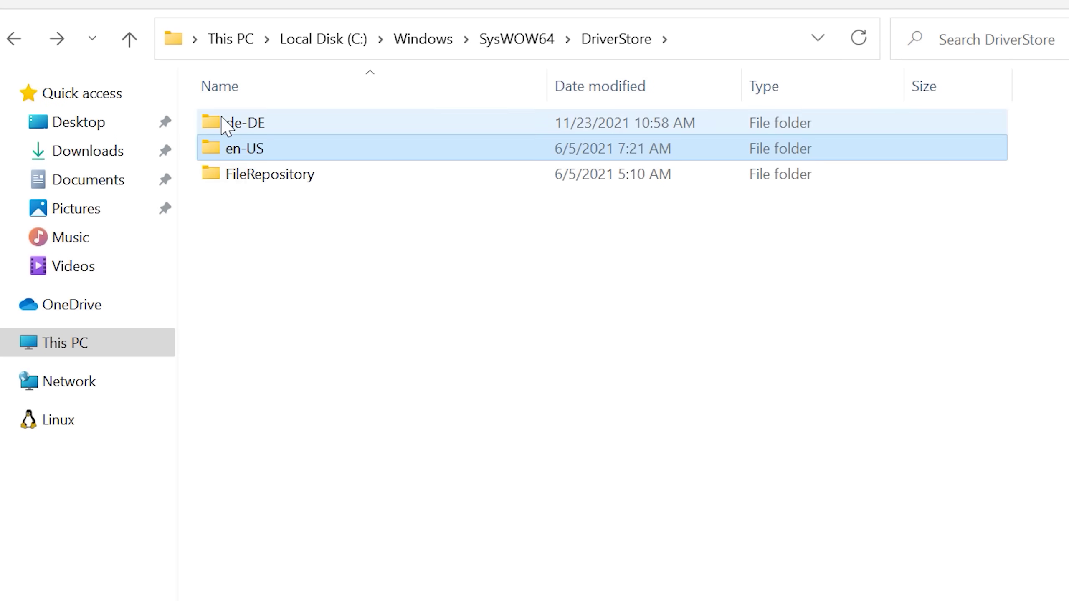
{"action": "double_click", "coordinate": [213, 120]}
{"action": "left_click", "coordinate": [15, 39]}
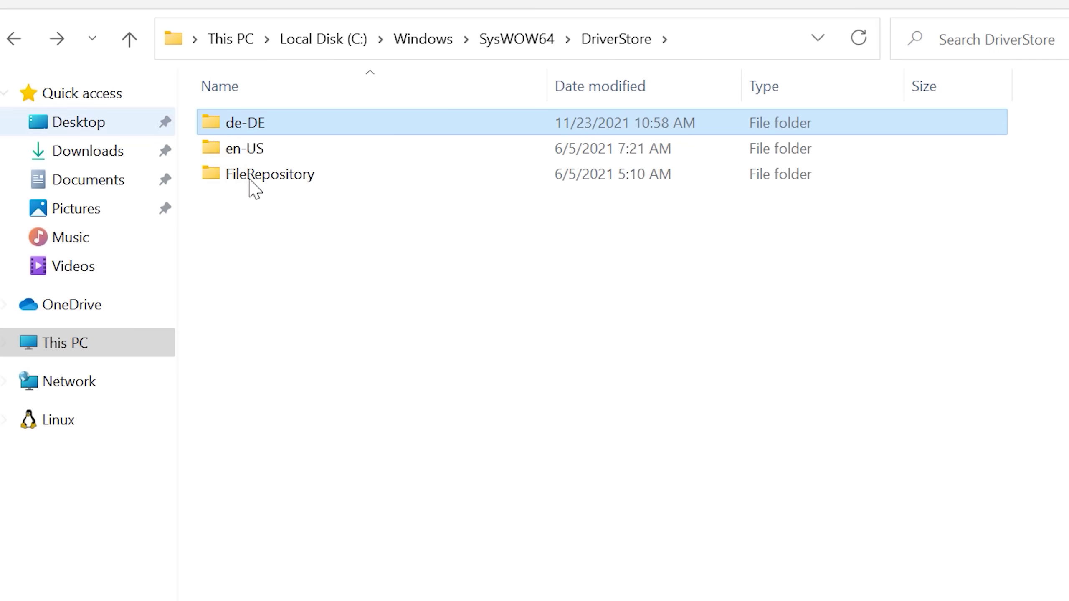
{"action": "left_click", "coordinate": [522, 40]}
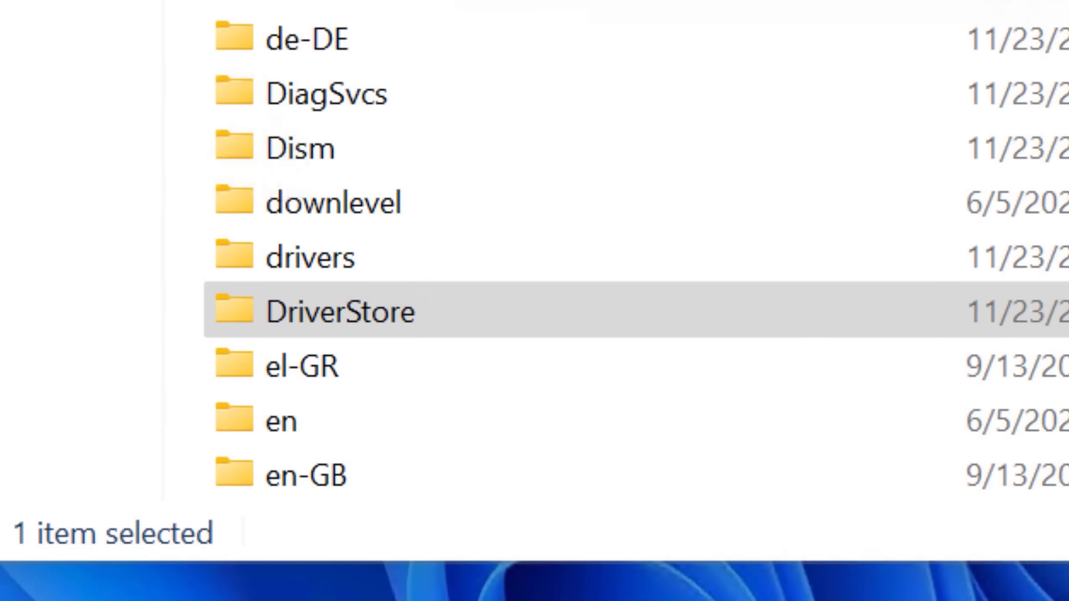
- Delete SysWOW64's DriverStore, then delete the de-DE folder in System32's DriverStore
{"action": "key", "text": "Delete"}
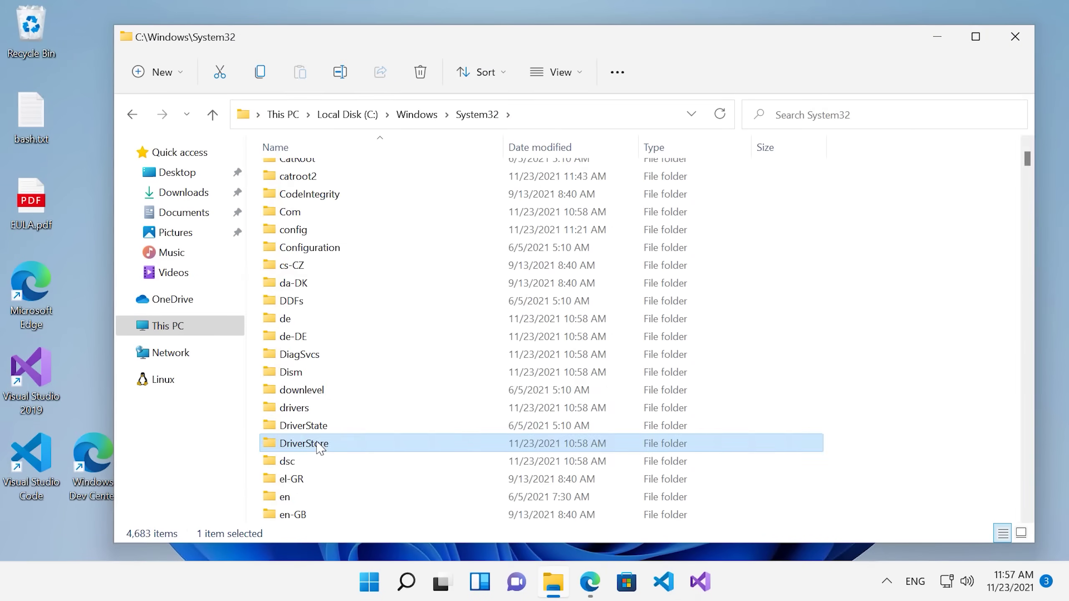
{"action": "double_click", "coordinate": [320, 447]}
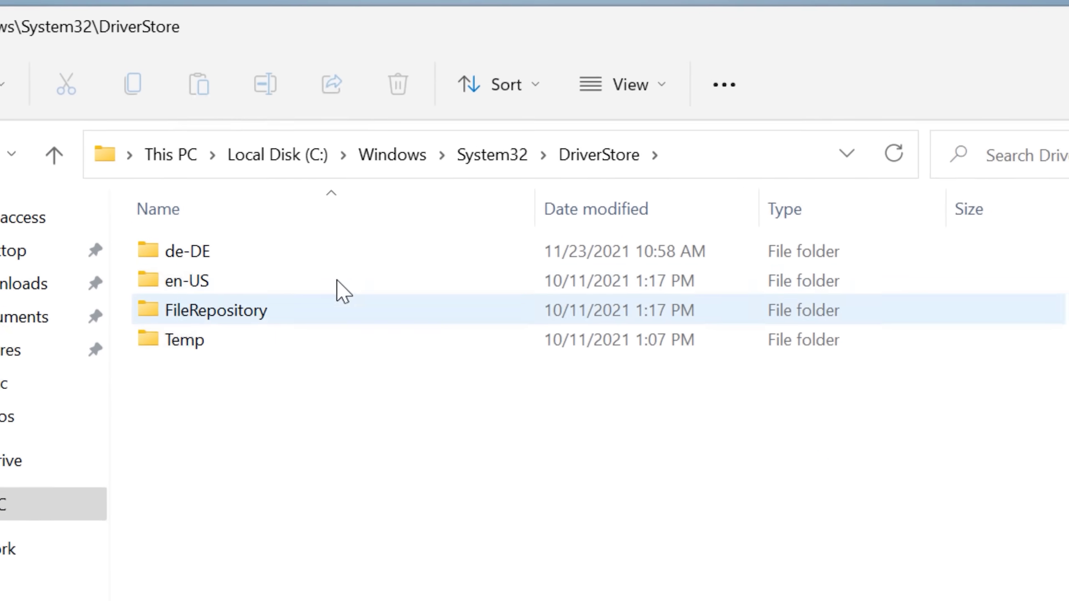
{"action": "right_click", "coordinate": [271, 261]}
{"action": "left_click", "coordinate": [715, 475]}
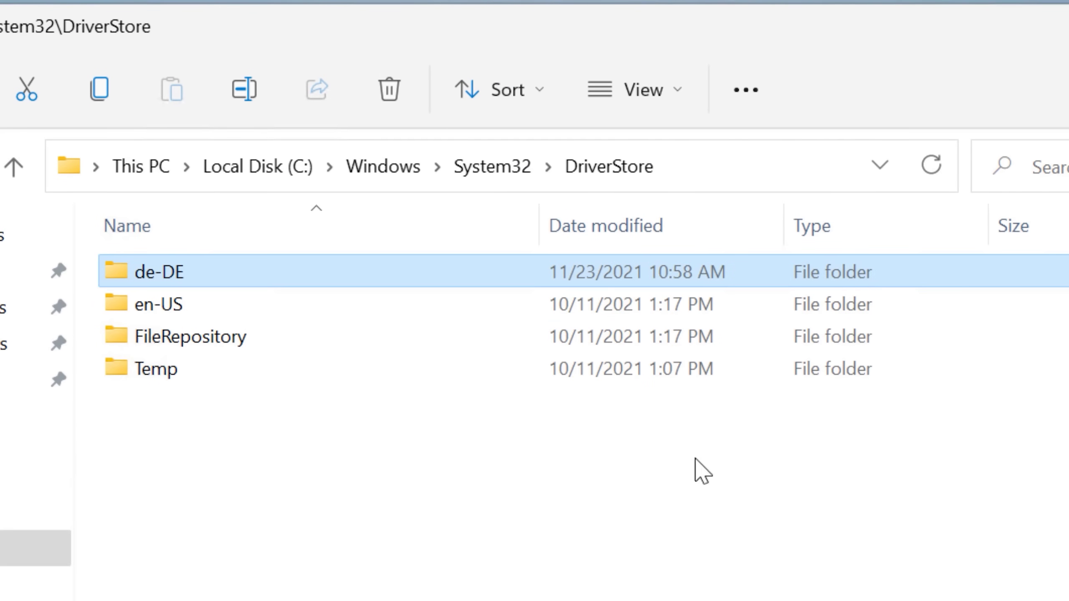
{"action": "key", "text": "Delete"}
- Delete the Temp and en-US folders from System32's DriverStore
{"action": "right_click", "coordinate": [185, 343]}
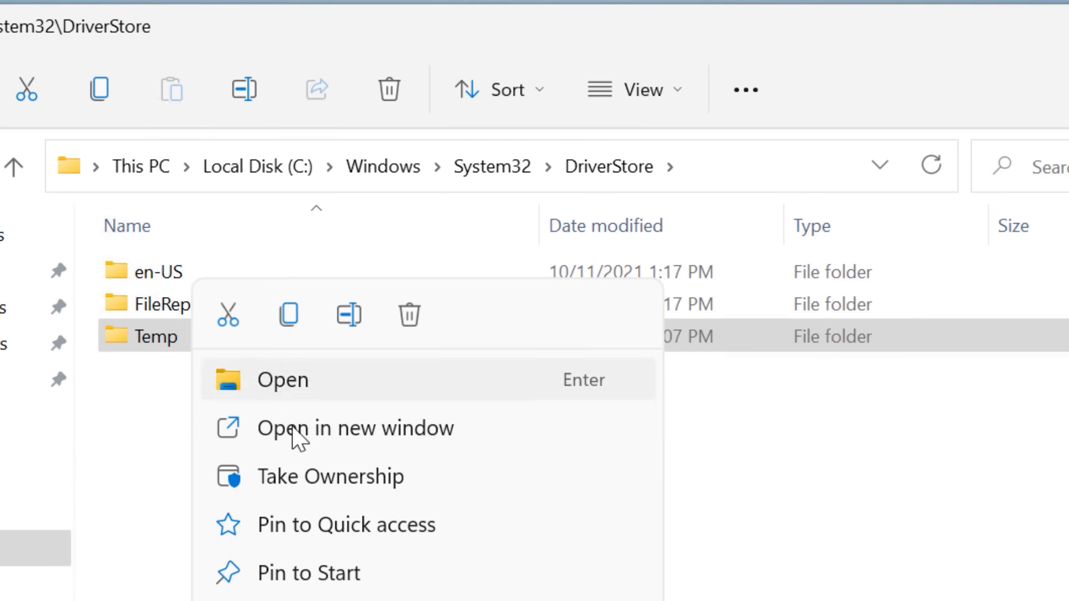
{"action": "left_click", "coordinate": [214, 349]}
{"action": "left_click", "coordinate": [170, 288]}
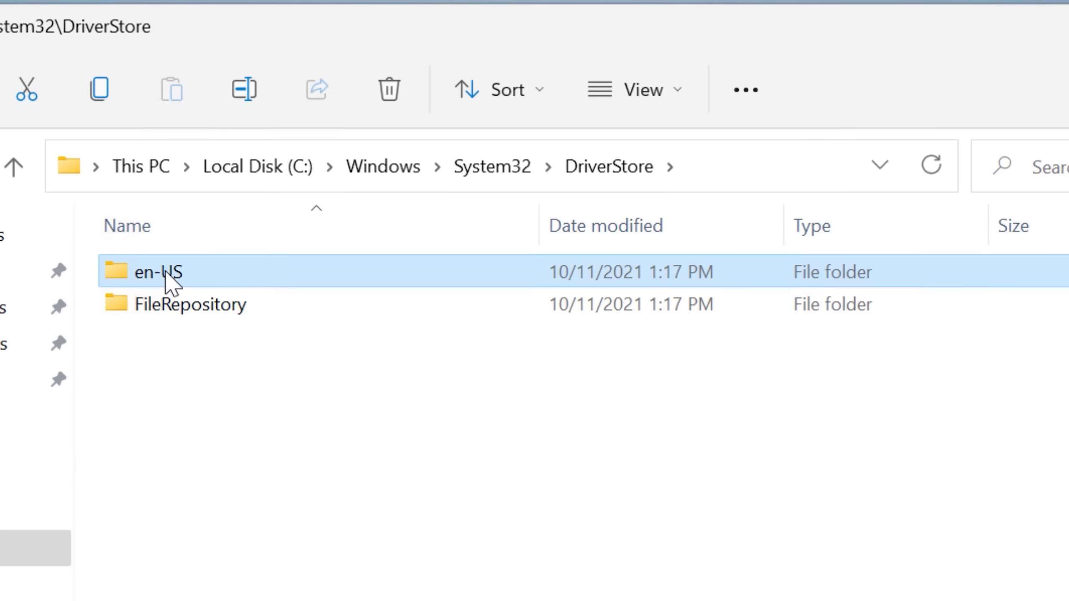
{"action": "right_click", "coordinate": [171, 281]}
{"action": "key", "text": "Escape"}
{"action": "key", "text": "Delete"}
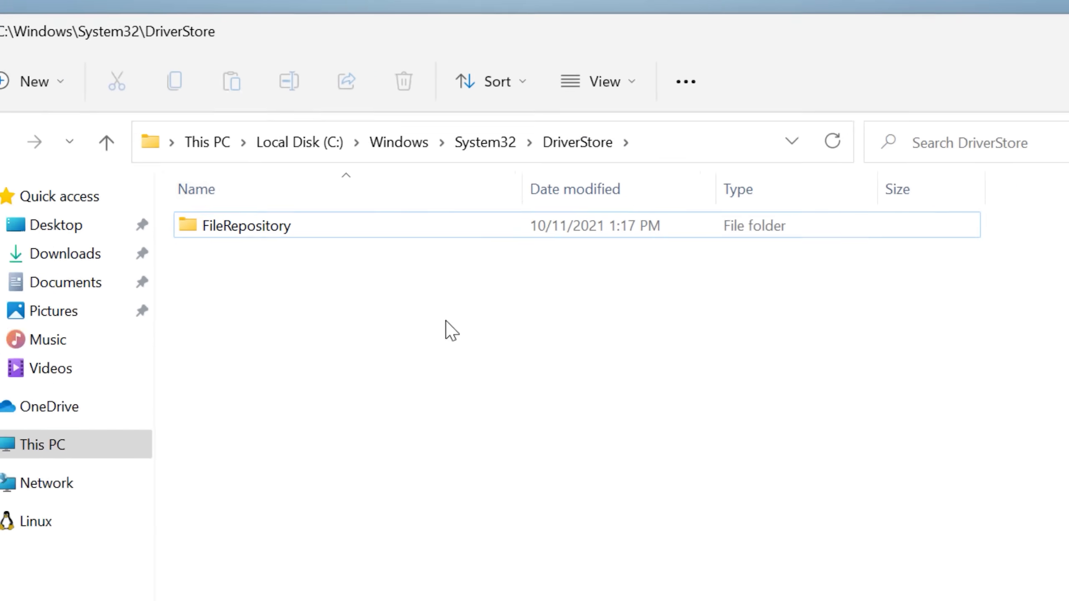
- Close the stray Microsoft Store window and bring up actions for the FileRepository folder
{"action": "left_click", "coordinate": [580, 41]}
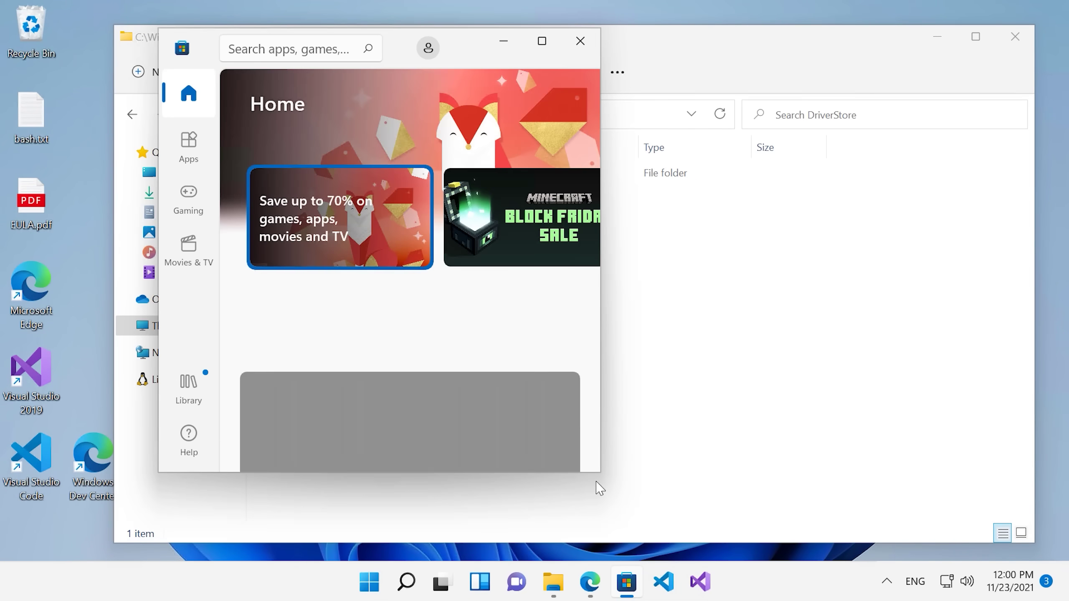
{"action": "left_click_drag", "start_coordinate": [600, 488], "coordinate": [973, 503]}
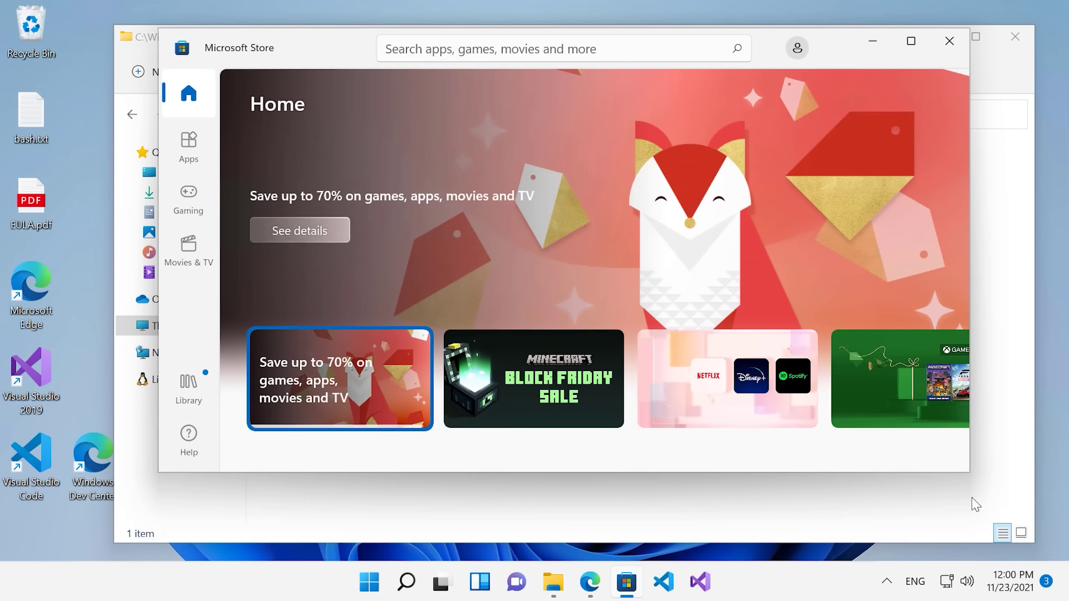
{"action": "left_click", "coordinate": [189, 145]}
{"action": "left_click", "coordinate": [956, 41]}
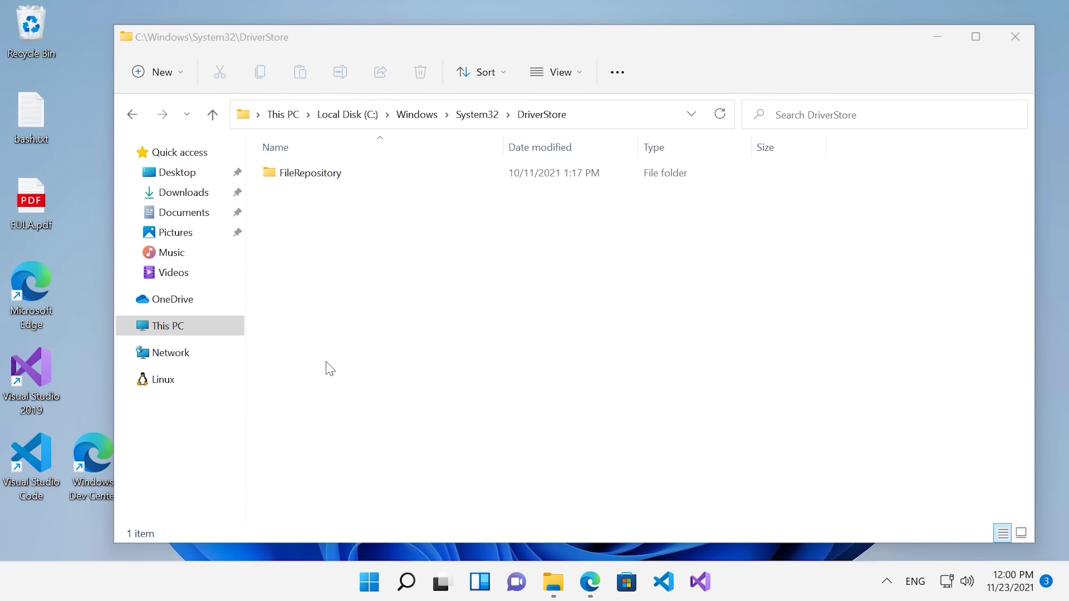
{"action": "key", "text": "alt+Tab"}
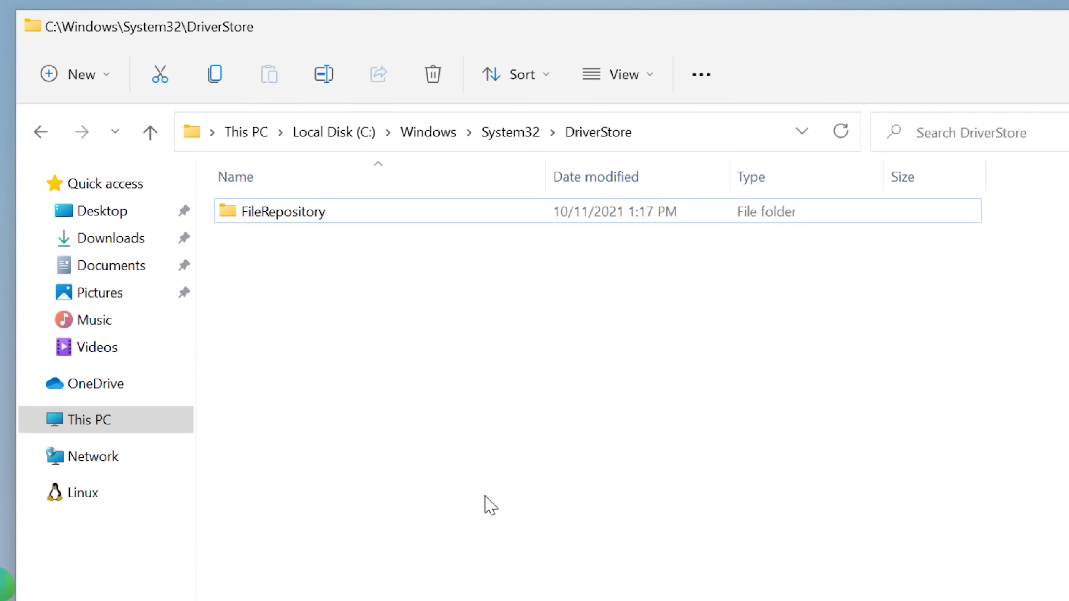
{"action": "right_click", "coordinate": [321, 212]}
- Try deleting the whole FileRepository folder and abandon it as in use
{"action": "left_click", "coordinate": [489, 239]}
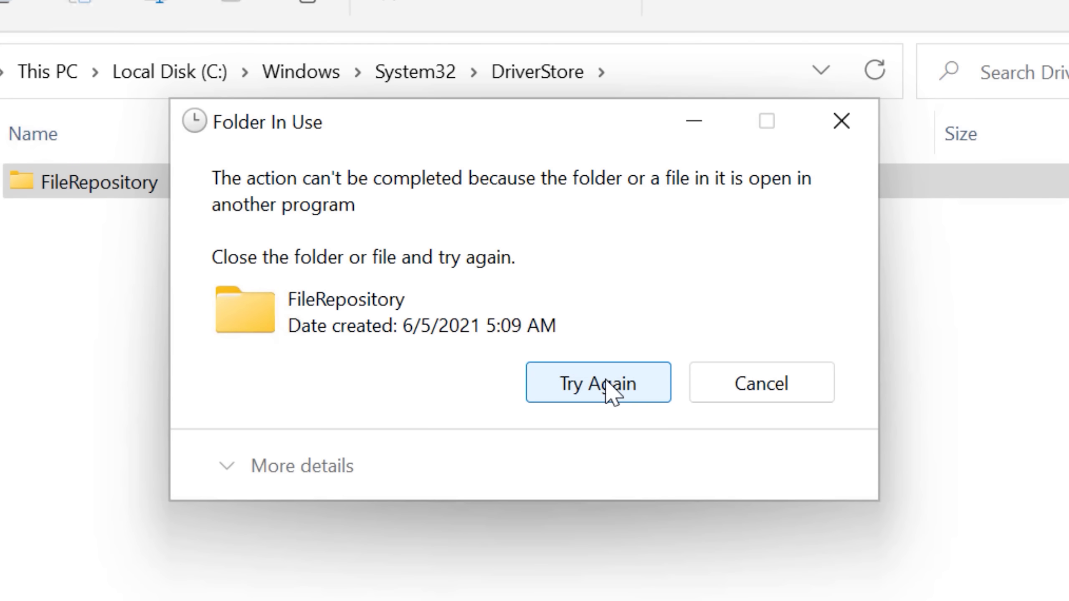
{"action": "left_click", "coordinate": [610, 390]}
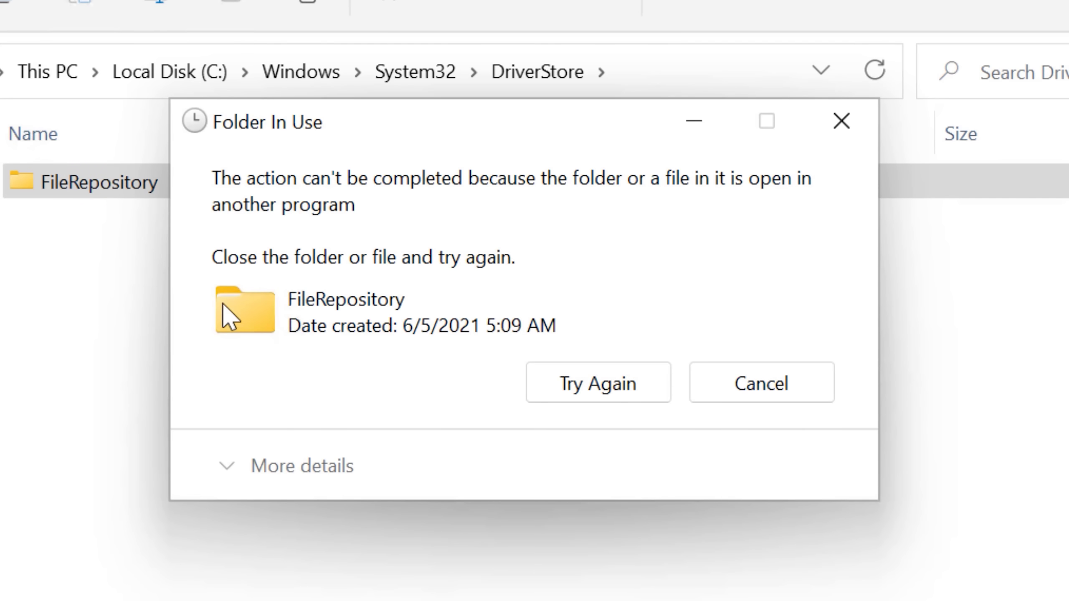
{"action": "left_click", "coordinate": [741, 390]}
- Delete everything inside FileRepository with administrator permission, skipping in-use items
{"action": "double_click", "coordinate": [192, 196]}
{"action": "scroll", "coordinate": [505, 337], "scroll_direction": "down", "scroll_amount": 15}
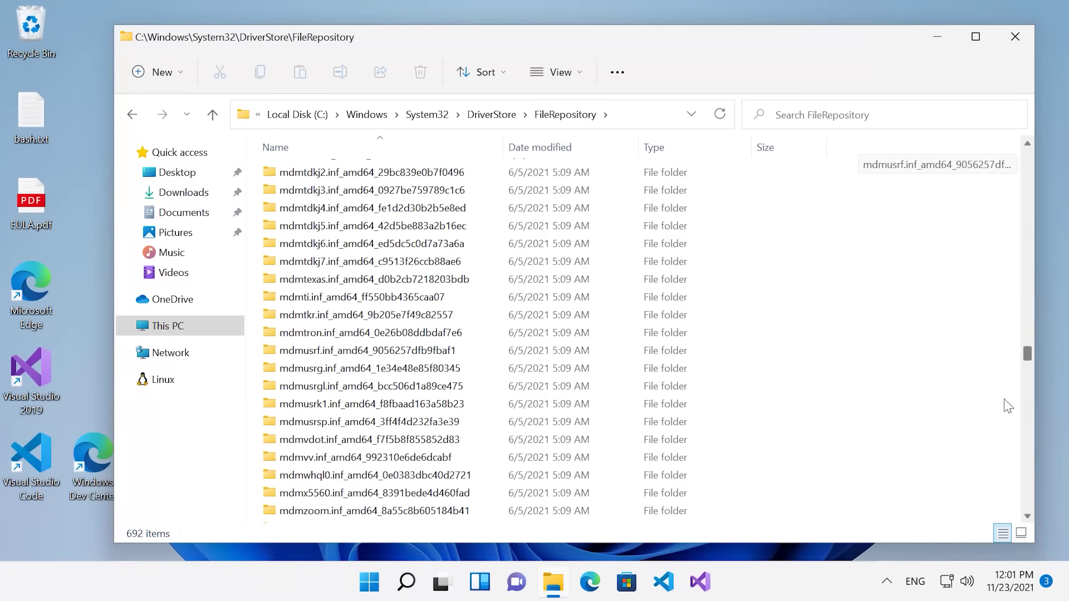
{"action": "key", "text": "ctrl+a"}
{"action": "scroll", "coordinate": [504, 337], "scroll_direction": "down", "scroll_amount": 20}
{"action": "right_click", "coordinate": [389, 306]}
{"action": "left_click", "coordinate": [506, 505]}
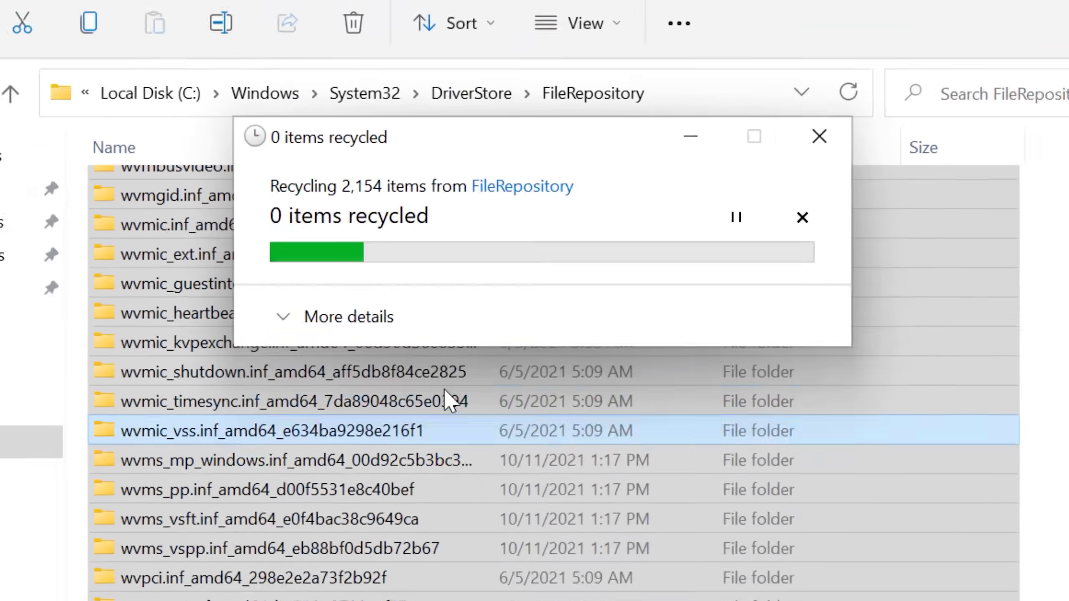
{"action": "left_click", "coordinate": [416, 243]}
{"action": "left_click", "coordinate": [463, 387]}
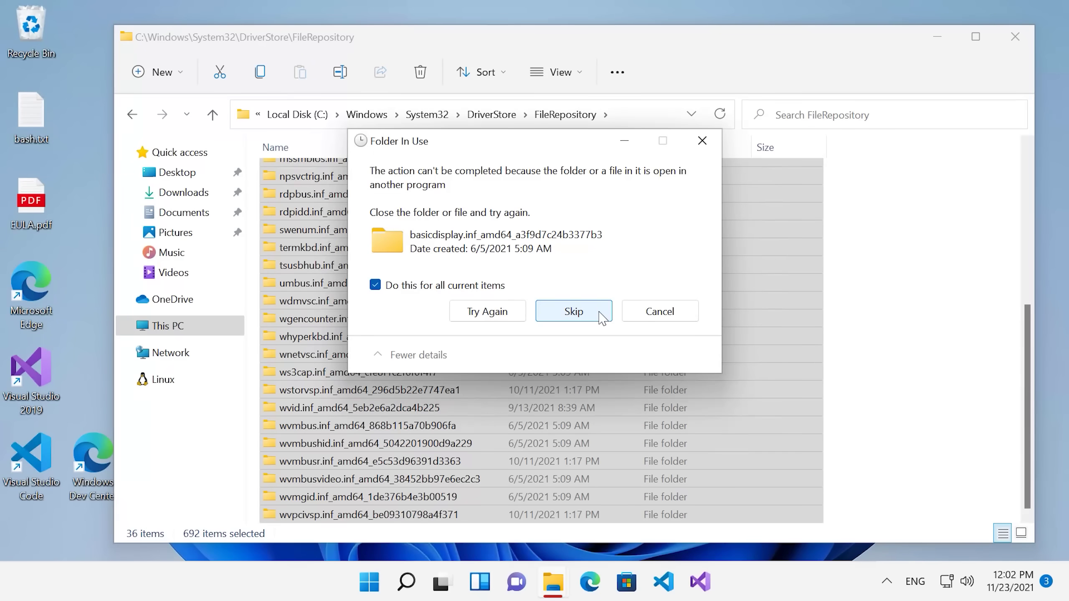
{"action": "left_click", "coordinate": [648, 463]}
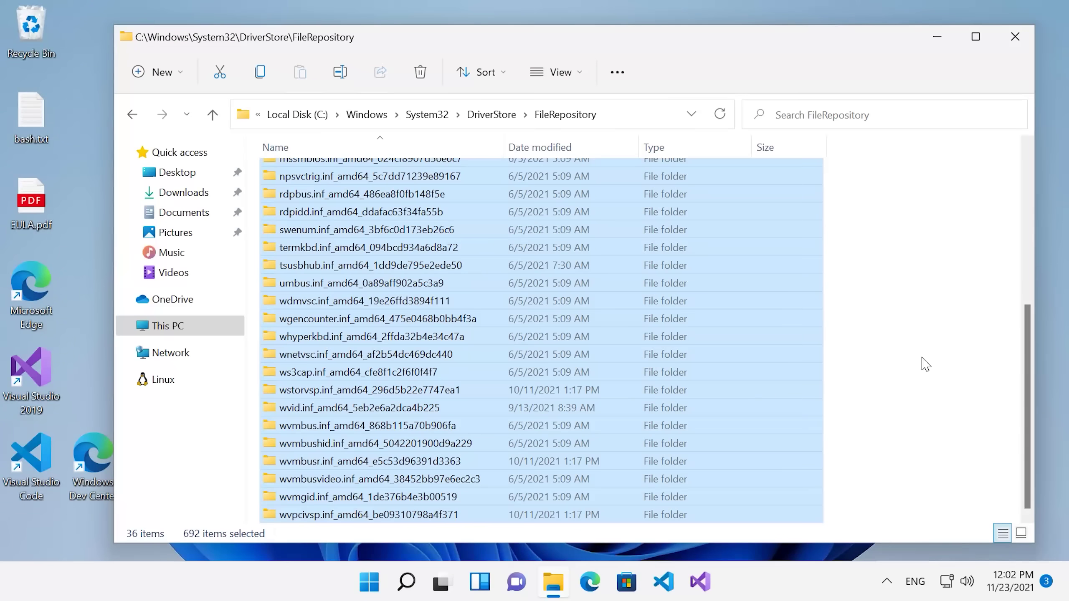
- Delete both files in the basicdisplay driver folder, including basicdisplay.inf, with administrator permission
{"action": "double_click", "coordinate": [436, 173]}
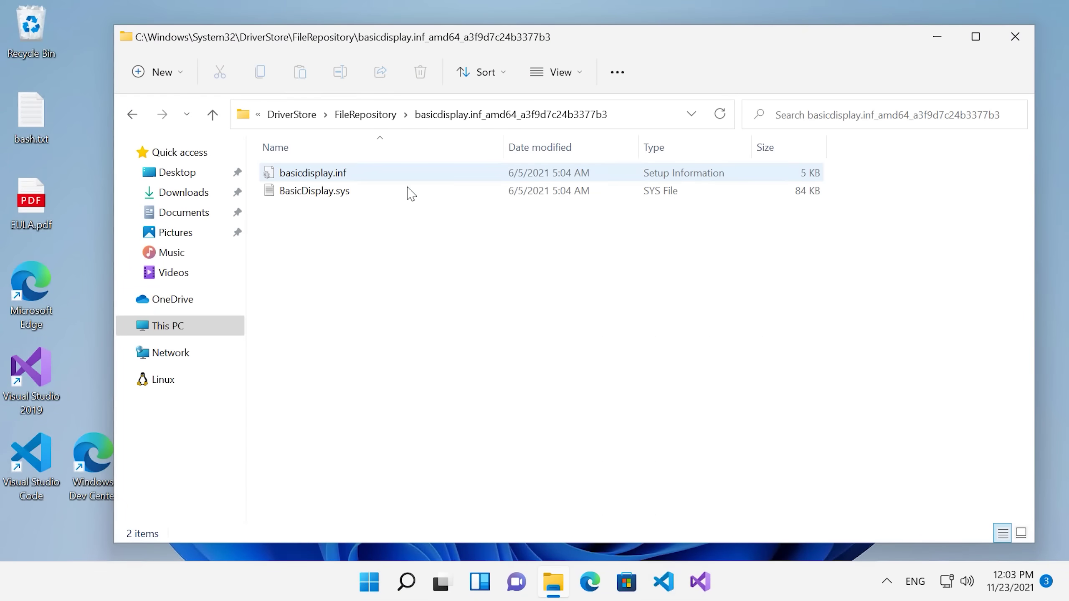
{"action": "left_click_drag", "start_coordinate": [325, 252], "coordinate": [364, 173]}
{"action": "right_click", "coordinate": [342, 194]}
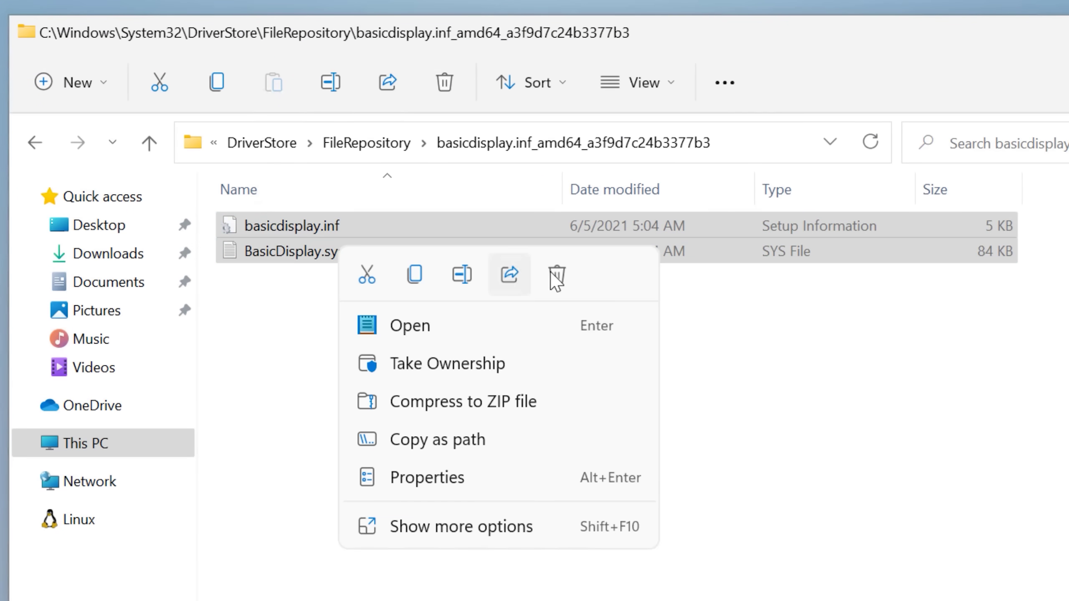
{"action": "left_click", "coordinate": [496, 210]}
{"action": "left_click", "coordinate": [645, 426]}
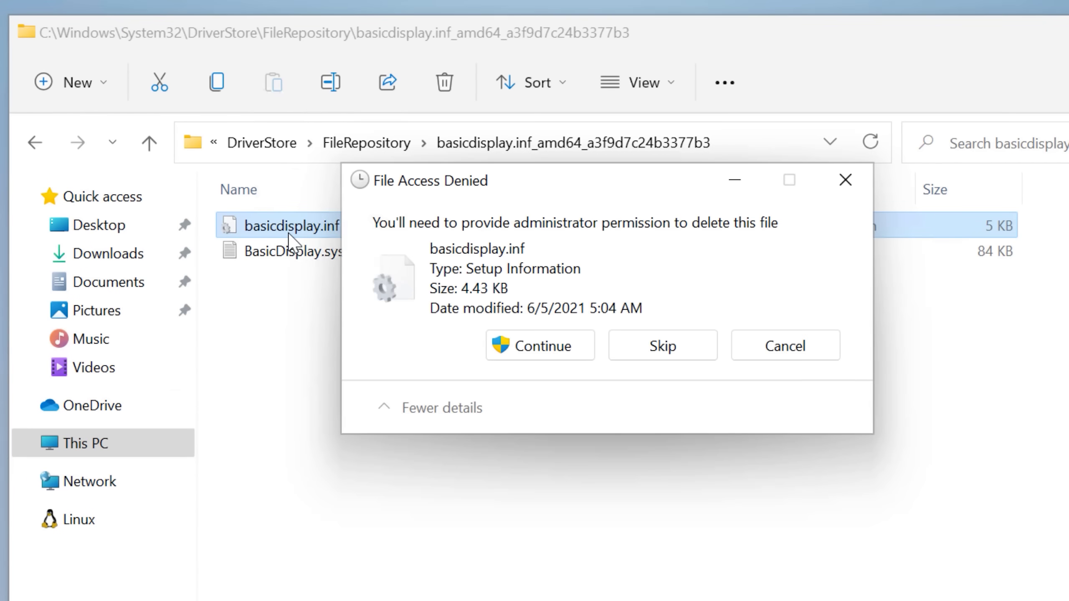
{"action": "left_click", "coordinate": [558, 351]}
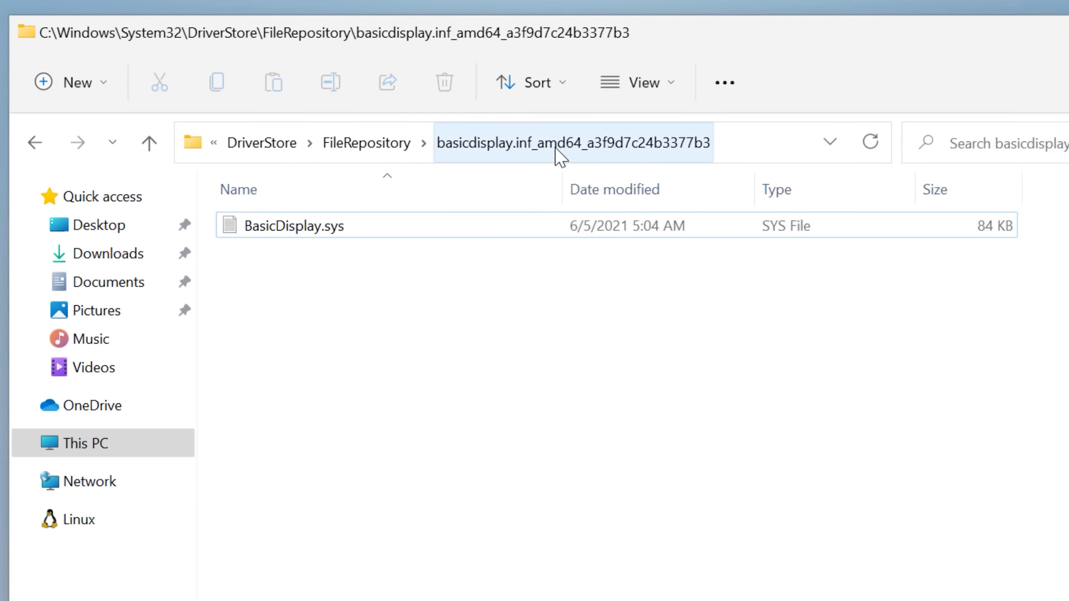
{"action": "left_click", "coordinate": [390, 141]}
- Search FileRepository for '.inf' and delete the 32 matching files with administrator permission
{"action": "left_click", "coordinate": [1047, 139]}
{"action": "type", "text": ".inf"}
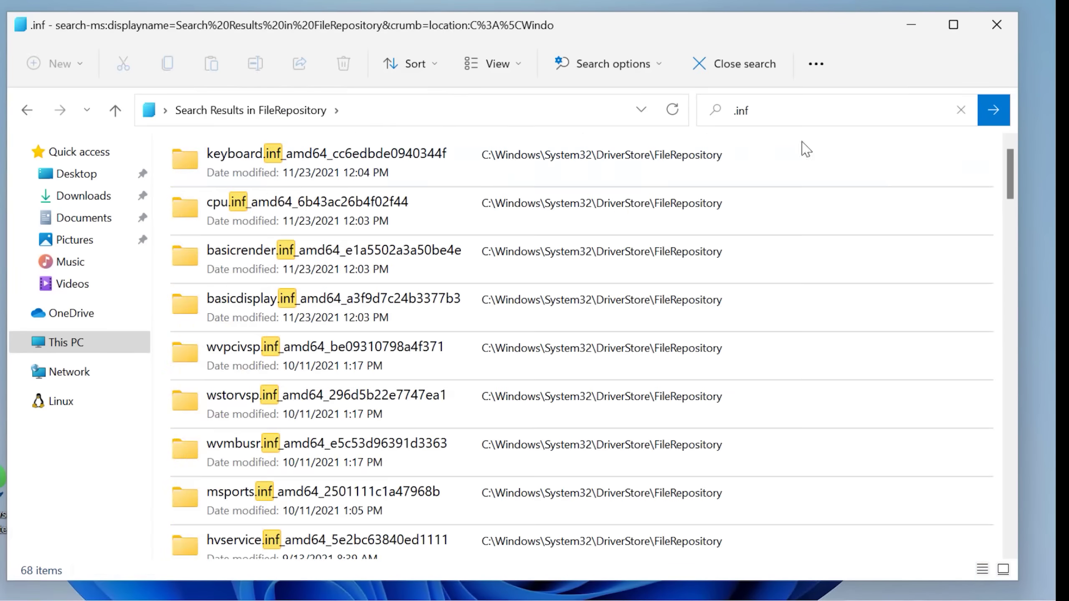
{"action": "left_click", "coordinate": [980, 213]}
{"action": "scroll", "coordinate": [1007, 506], "scroll_direction": "down", "scroll_amount": 10}
{"action": "left_click", "coordinate": [604, 530], "text": "shift"}
{"action": "key", "text": "Delete"}
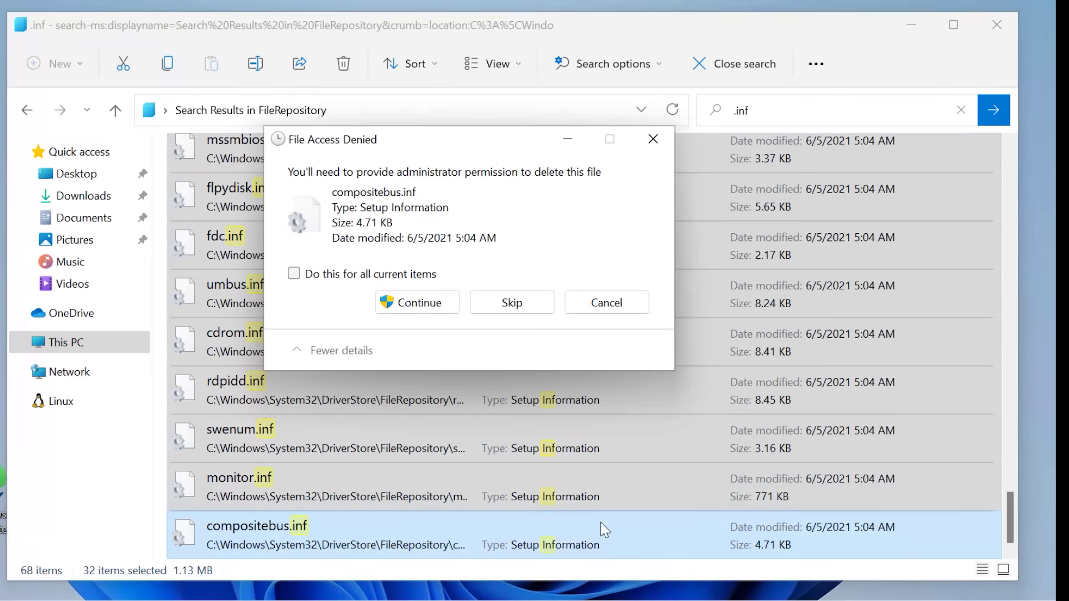
{"action": "left_click", "coordinate": [416, 301]}
{"action": "left_click", "coordinate": [27, 110]}
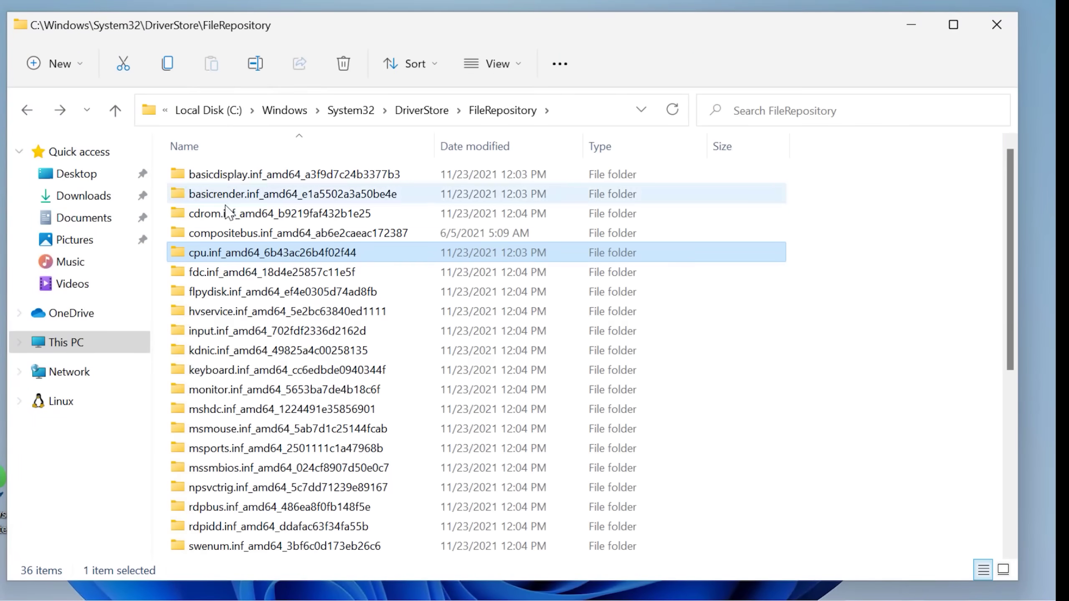
{"action": "left_click", "coordinate": [26, 110]}
- Open C:\Windows\INF and delete its 24 subfolders with administrator permission
{"action": "scroll", "coordinate": [269, 337], "scroll_direction": "up", "scroll_amount": 3}
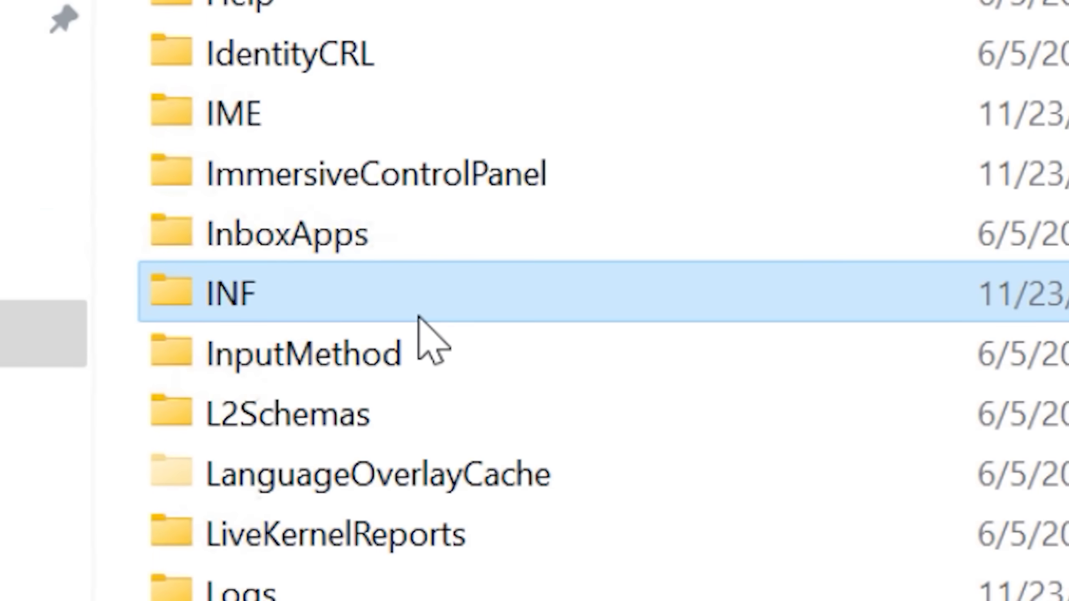
{"action": "double_click", "coordinate": [419, 314]}
{"action": "left_click_drag", "start_coordinate": [824, 174], "coordinate": [426, 410]}
{"action": "left_click_drag", "start_coordinate": [317, 318], "coordinate": [429, 377]}
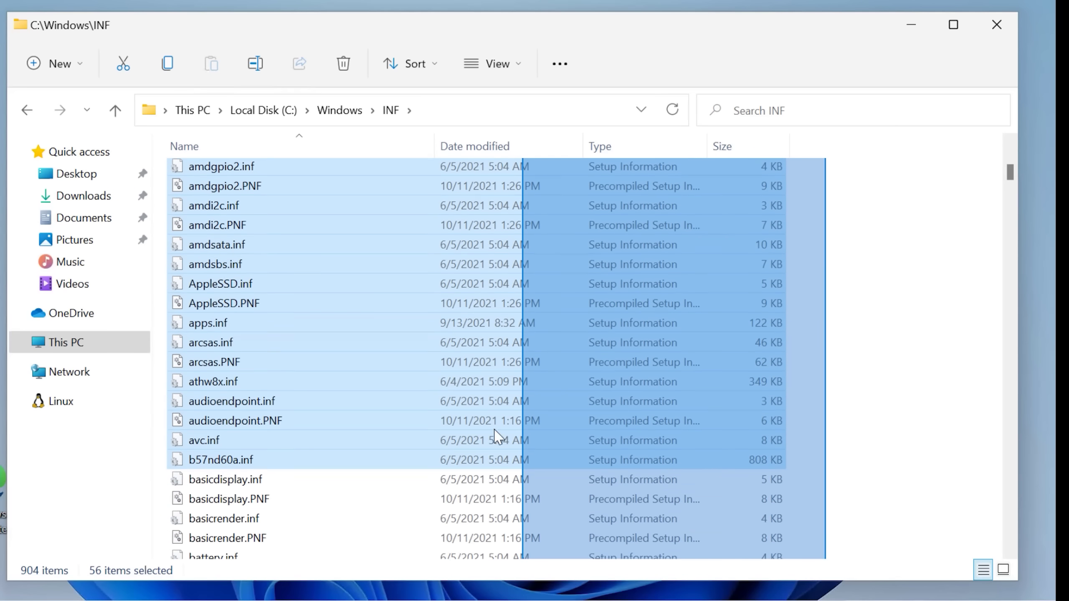
{"action": "left_click_drag", "start_coordinate": [498, 436], "coordinate": [939, 244]}
{"action": "left_click_drag", "start_coordinate": [1015, 185], "coordinate": [1019, 167]}
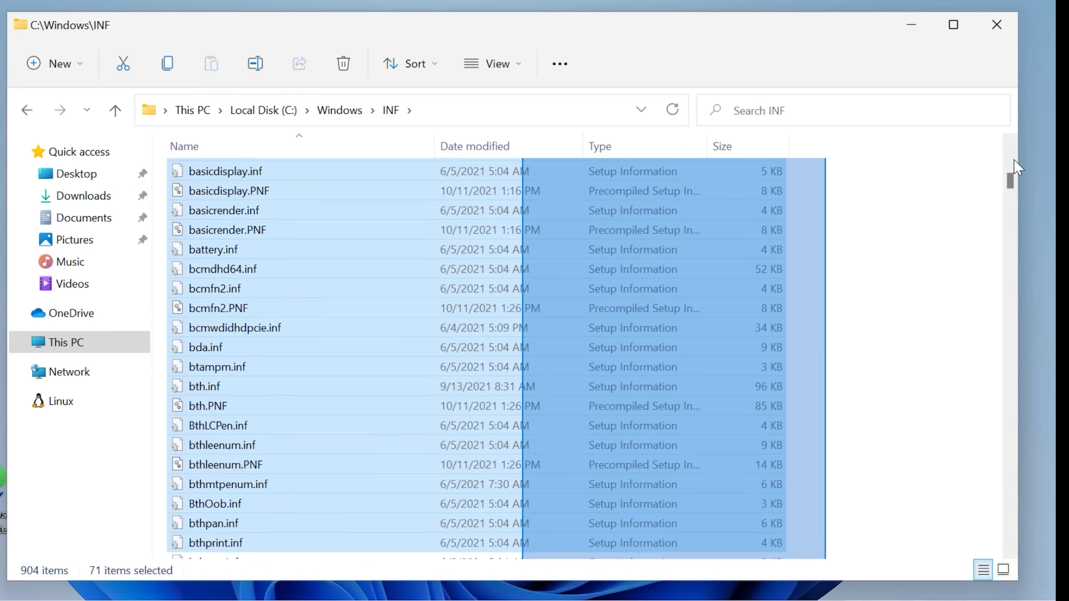
{"action": "left_click_drag", "start_coordinate": [125, 370], "coordinate": [802, 393]}
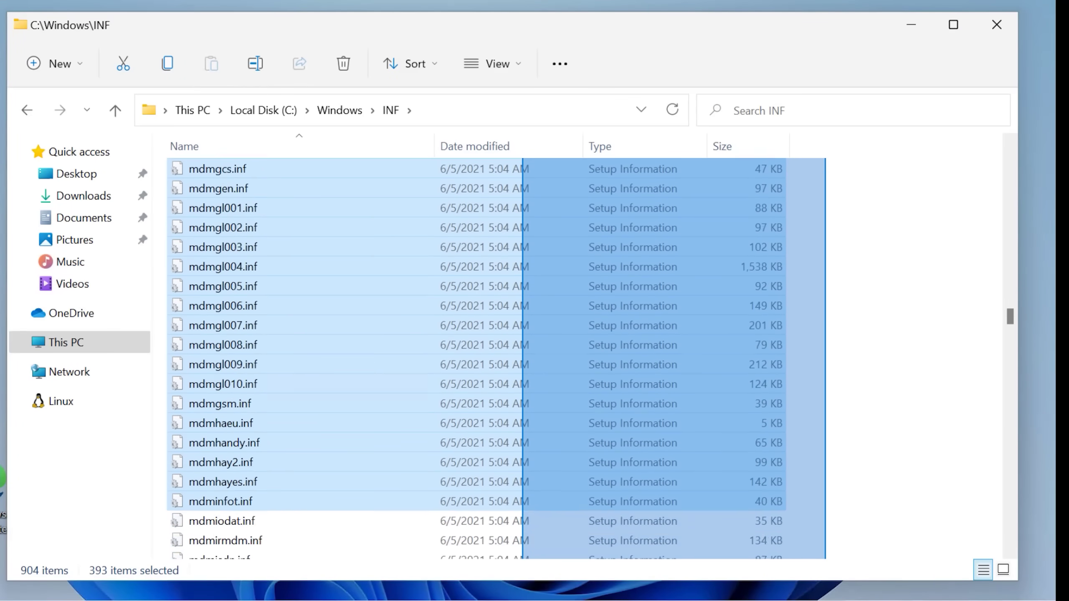
{"action": "left_click_drag", "start_coordinate": [825, 564], "coordinate": [825, 564]}
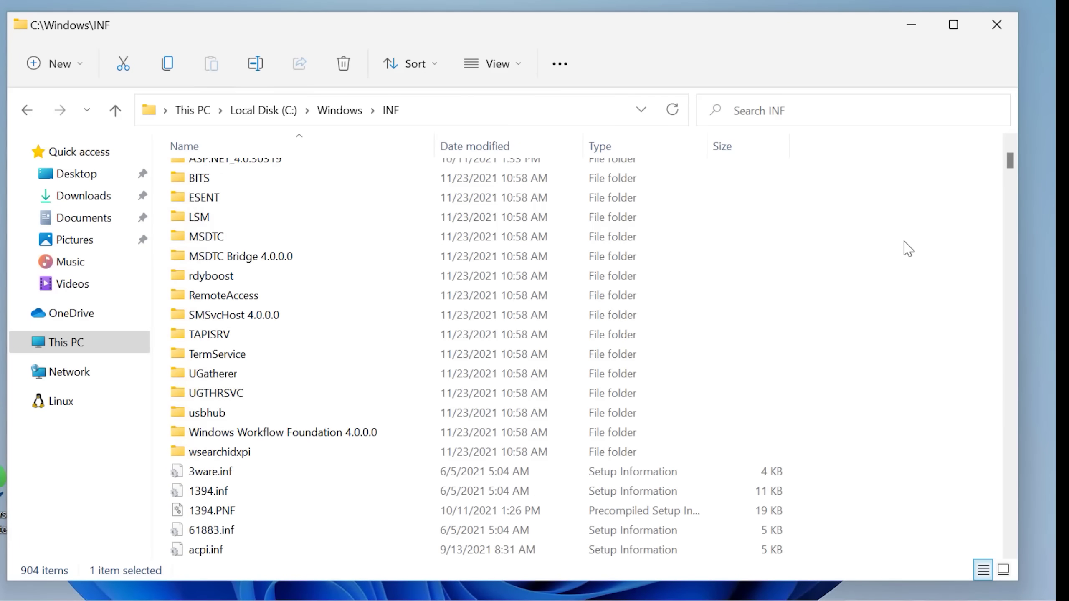
{"action": "key", "text": "shift+Home"}
{"action": "right_click", "coordinate": [326, 357]}
{"action": "left_click", "coordinate": [460, 376]}
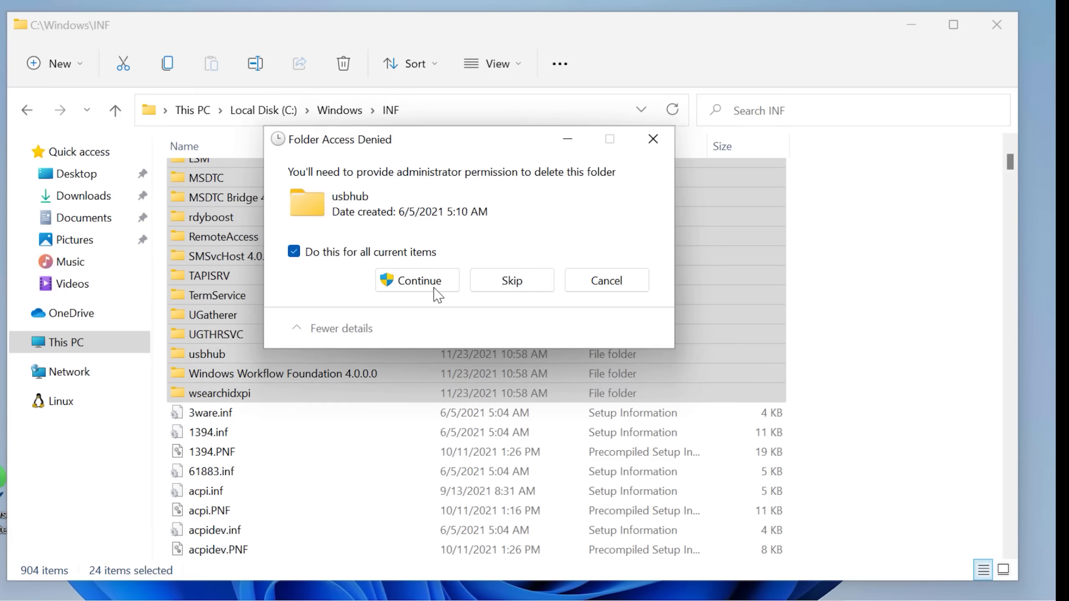
{"action": "left_click", "coordinate": [432, 287]}
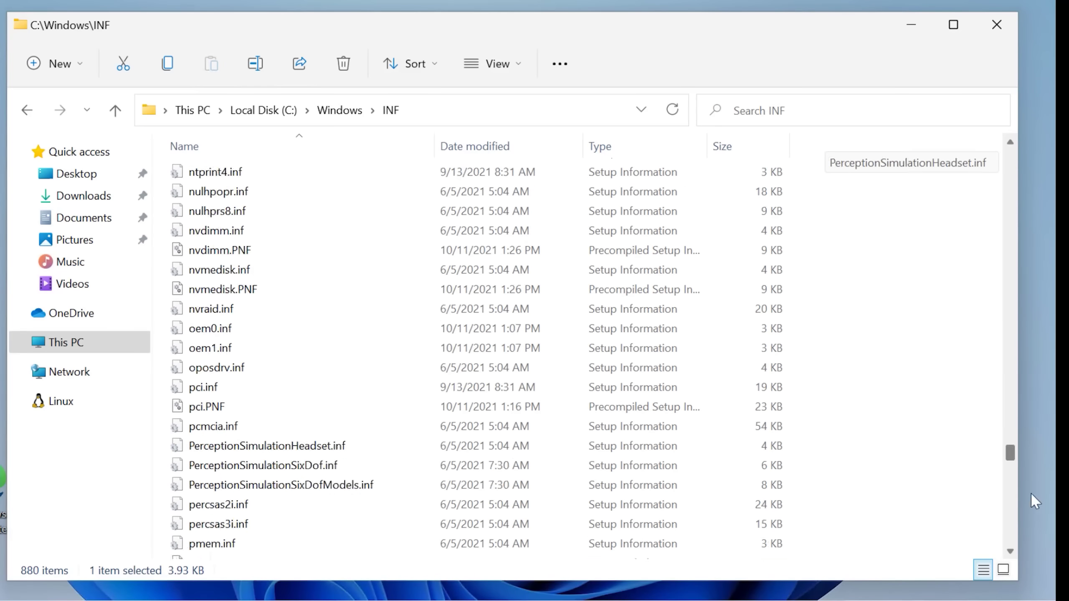
- Delete all 880 INF files with approval, then delete the emptied INF folder
{"action": "key", "text": "ctrl+a"}
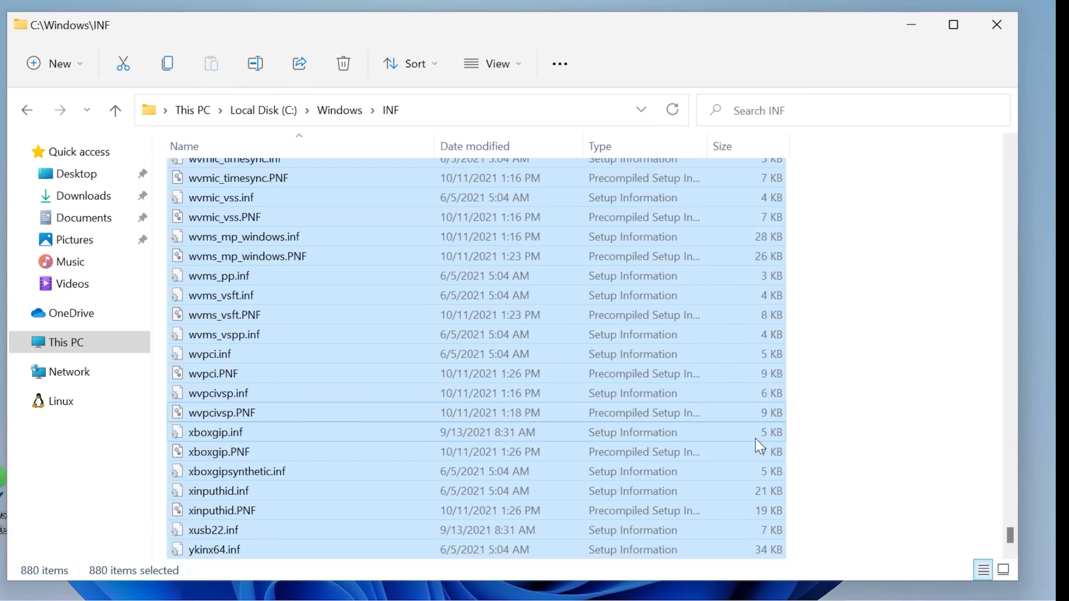
{"action": "key", "text": "Delete"}
{"action": "left_click", "coordinate": [416, 307]}
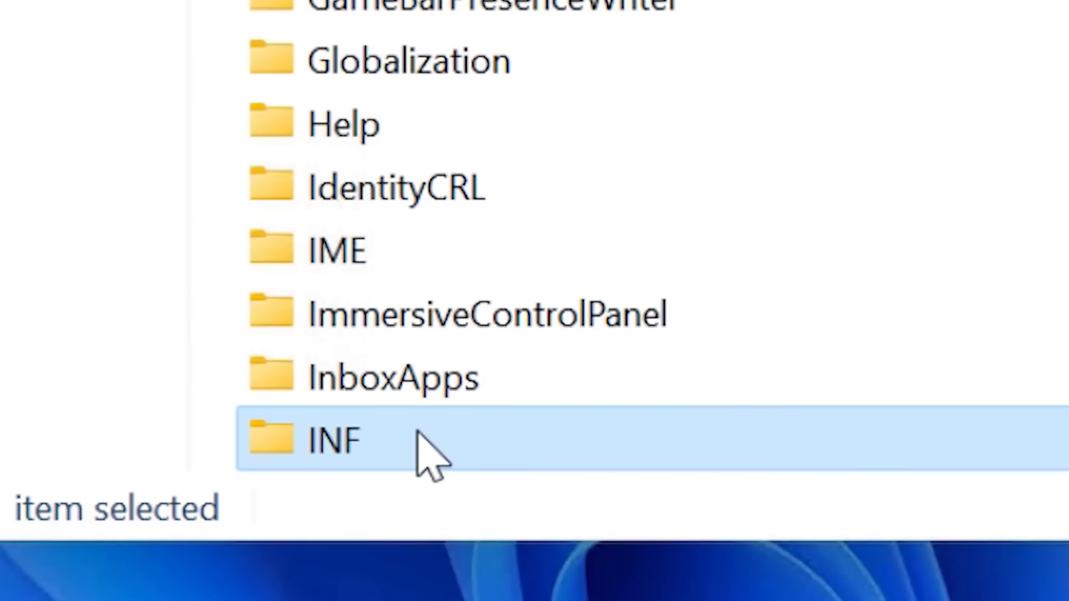
{"action": "right_click", "coordinate": [237, 553]}
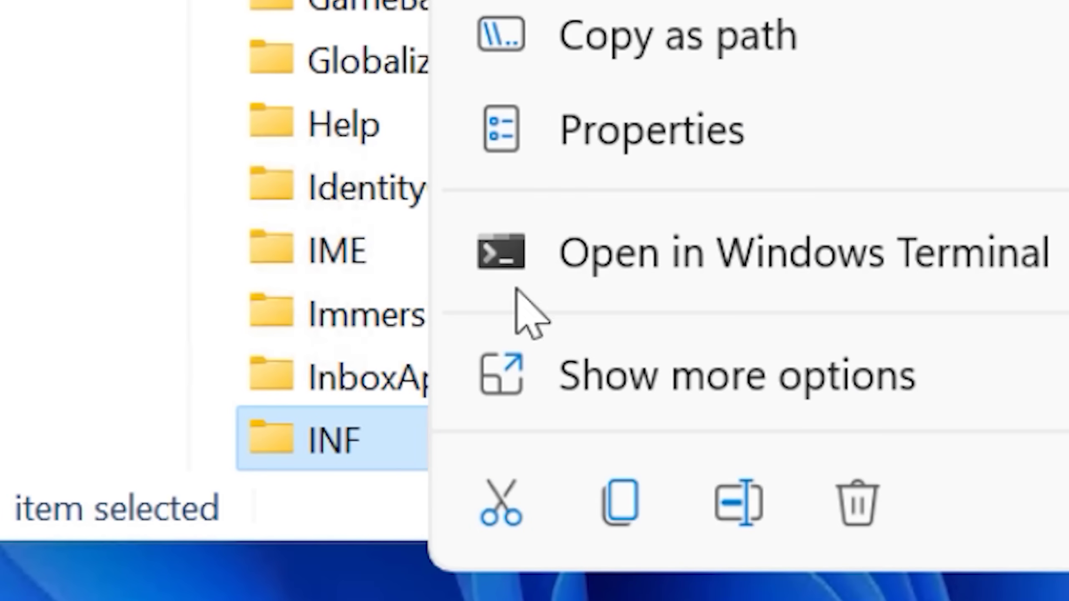
{"action": "left_click", "coordinate": [856, 501]}
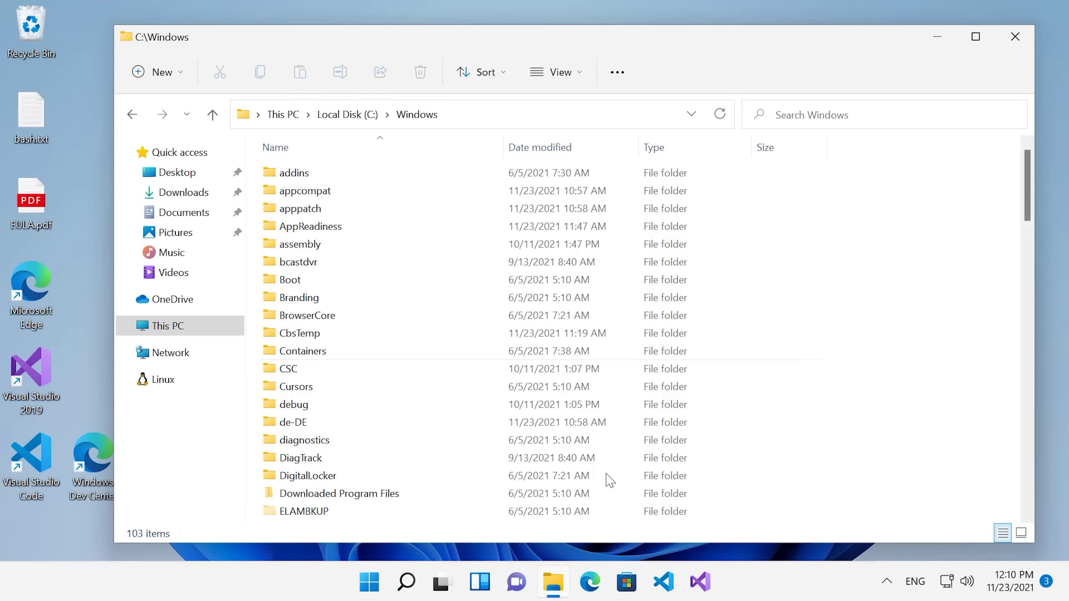
{"action": "left_click", "coordinate": [189, 143]}
{"action": "left_click", "coordinate": [188, 245]}
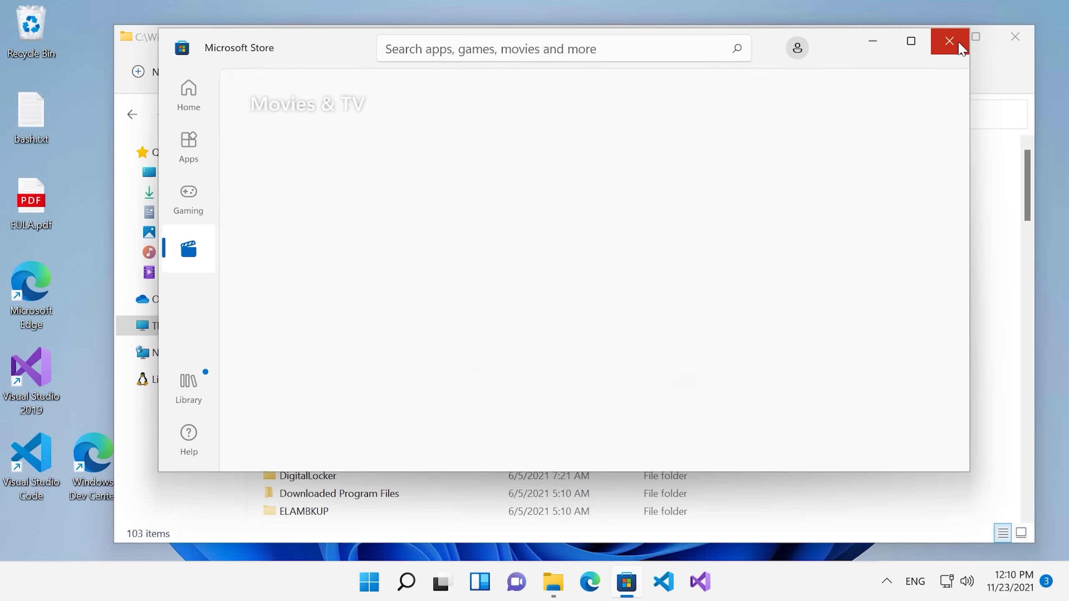
{"action": "left_click", "coordinate": [949, 41]}
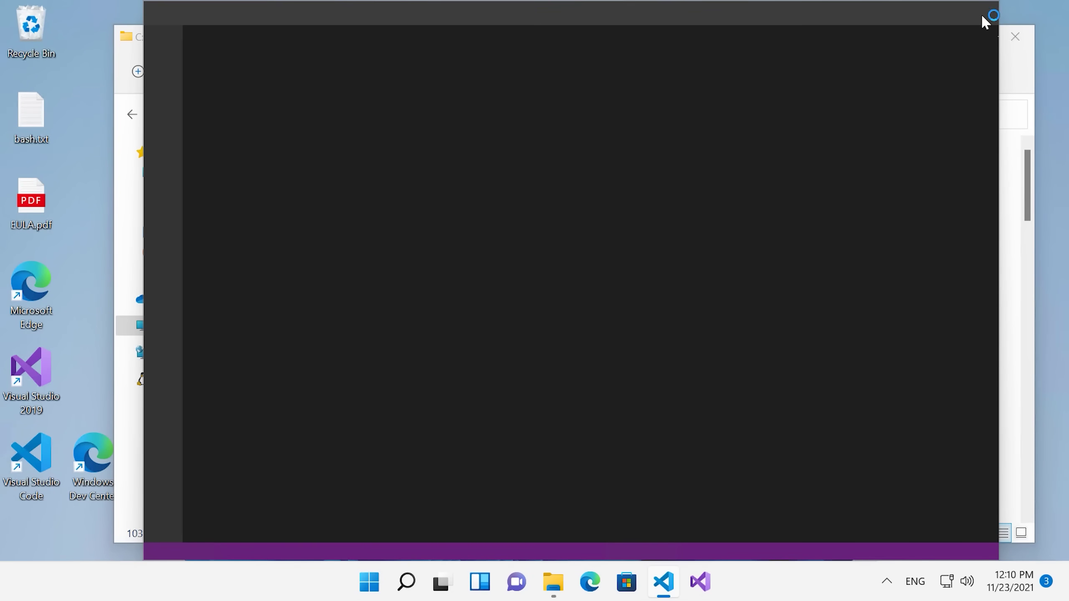
{"action": "left_click", "coordinate": [981, 11]}
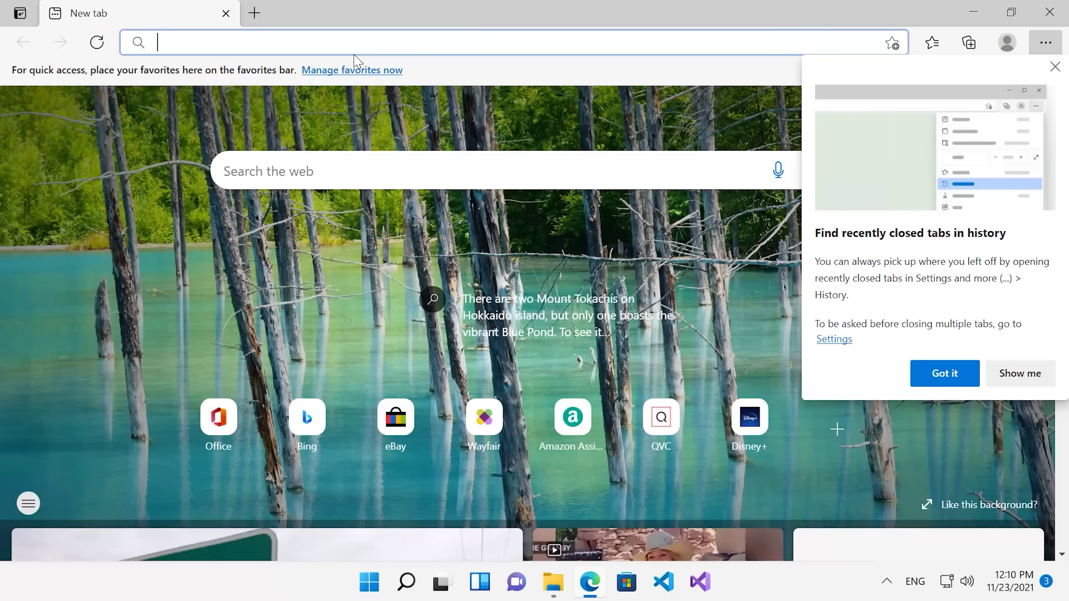
{"action": "left_click", "coordinate": [226, 13]}
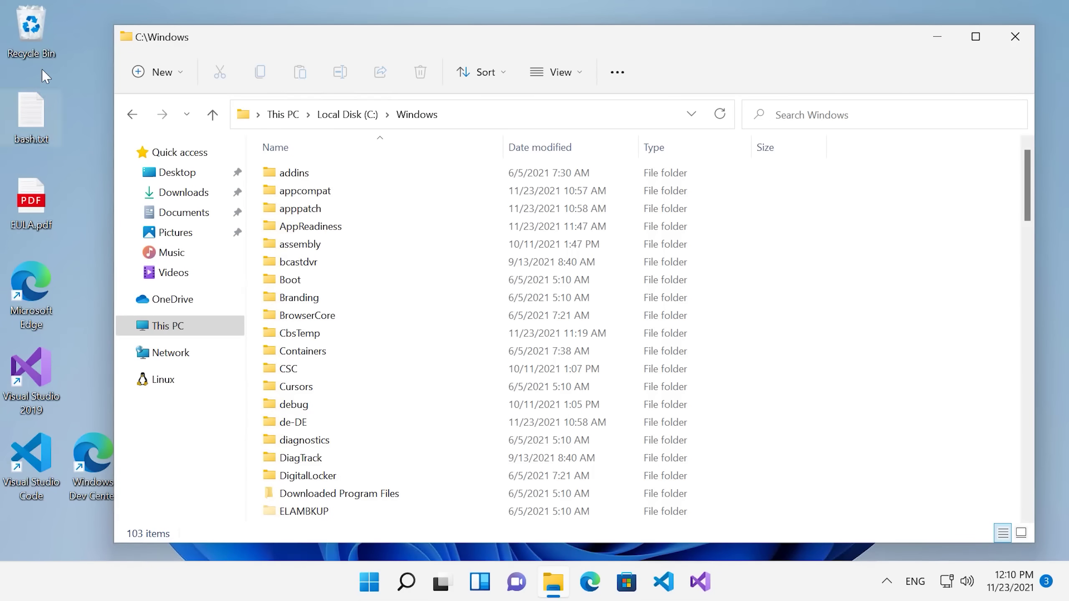
{"action": "double_click", "coordinate": [31, 29]}
{"action": "key", "text": "alt+F4"}
{"action": "key", "text": "super"}
{"action": "left_click", "coordinate": [735, 183]}
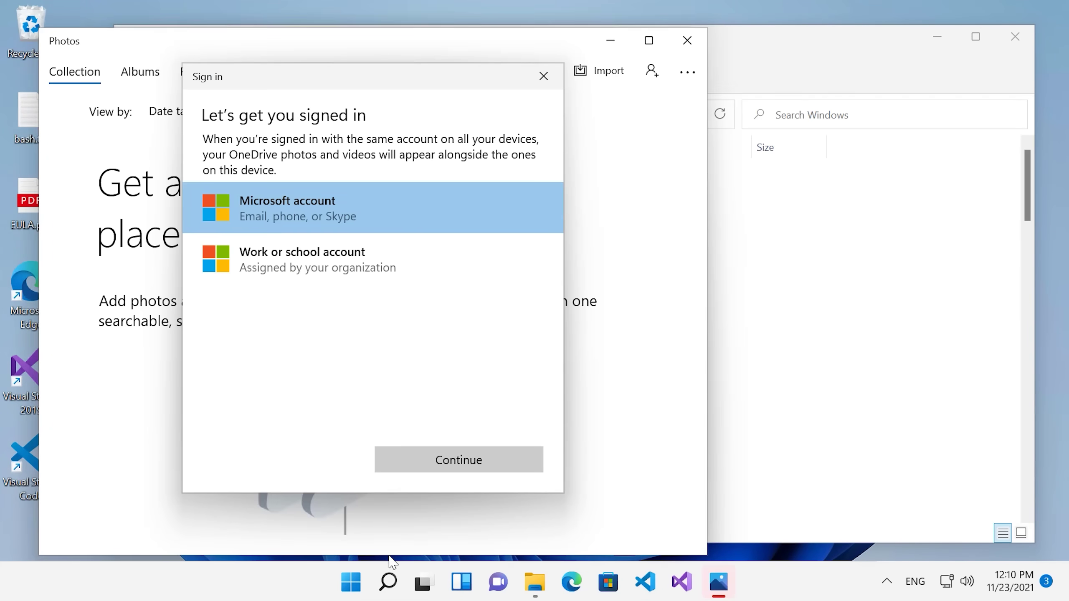
{"action": "key", "text": "Escape"}
{"action": "left_click", "coordinate": [687, 40]}
{"action": "key", "text": "super"}
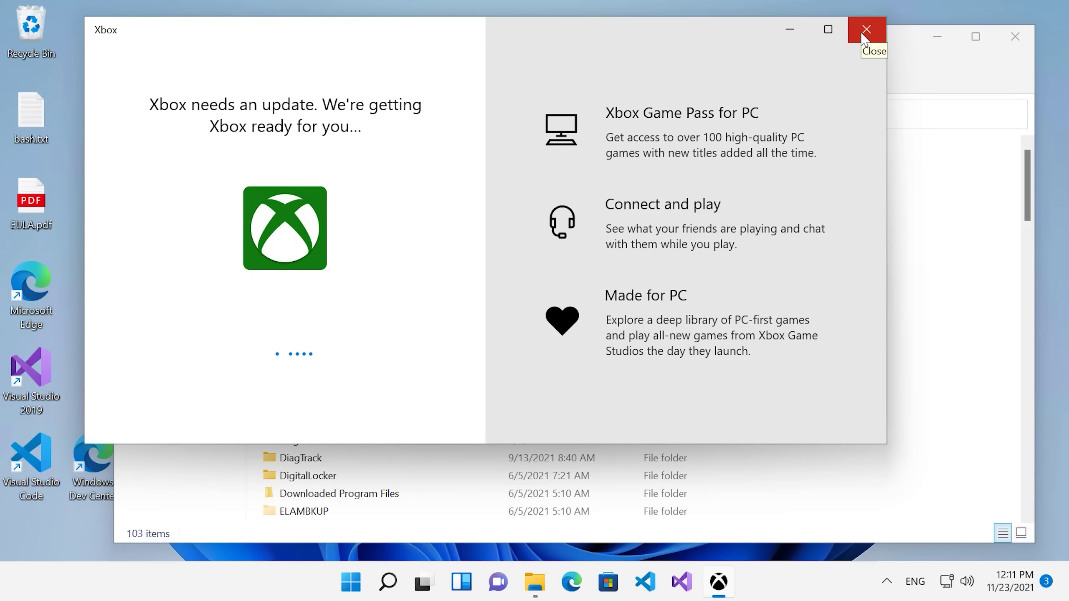
{"action": "left_click", "coordinate": [862, 38]}
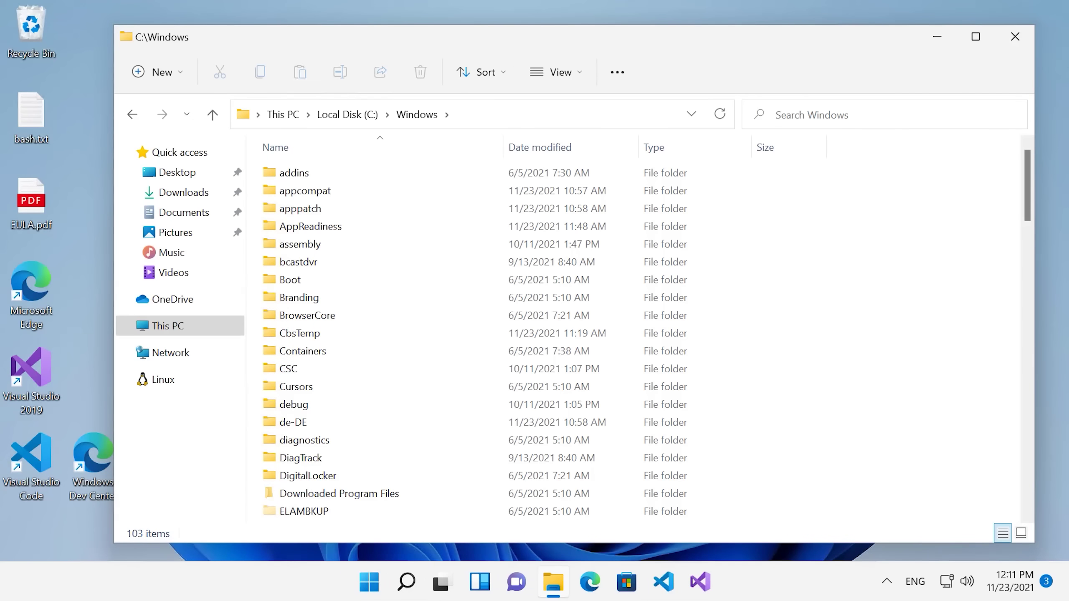
{"action": "scroll", "coordinate": [884, 242], "scroll_direction": "down", "scroll_amount": 15}
- Open C:\Windows\SysWOW64 and delete its drivers folder
{"action": "double_click", "coordinate": [345, 398]}
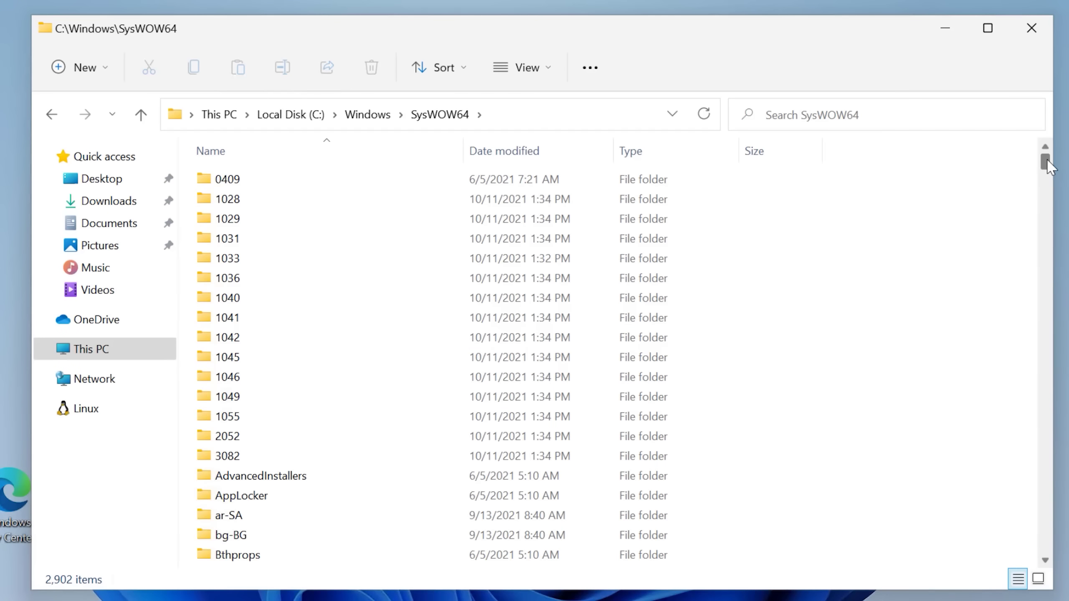
{"action": "mouse_move", "coordinate": [1048, 161]}
{"action": "left_mouse_down"}
{"action": "mouse_move", "coordinate": [1048, 173]}
{"action": "mouse_move", "coordinate": [1044, 158]}
{"action": "left_mouse_up"}
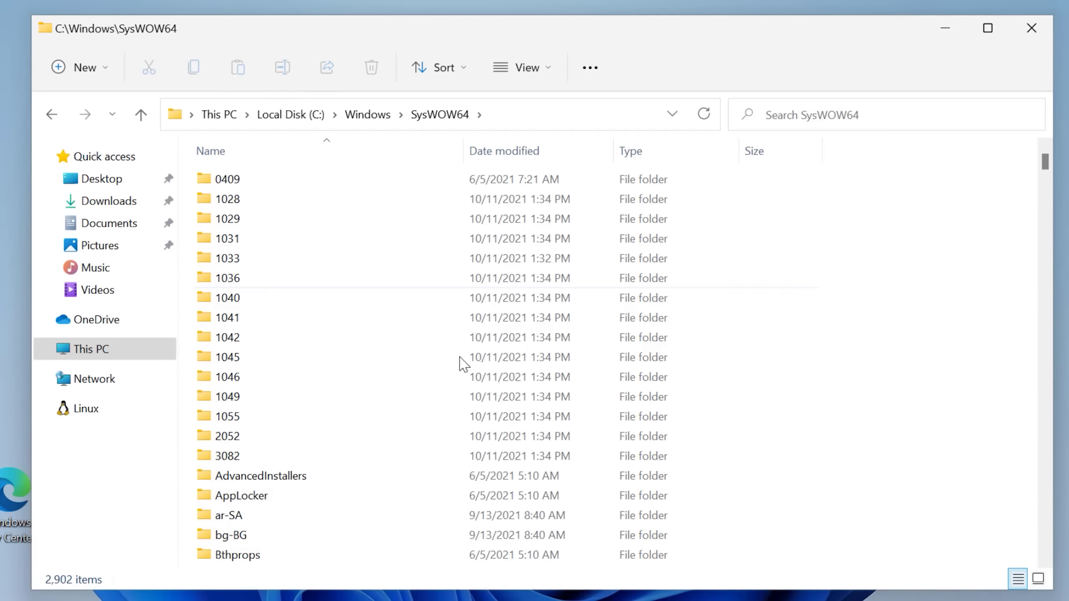
{"action": "scroll", "coordinate": [421, 380], "scroll_direction": "down", "scroll_amount": 5}
{"action": "scroll", "coordinate": [307, 417], "scroll_direction": "down", "scroll_amount": 2}
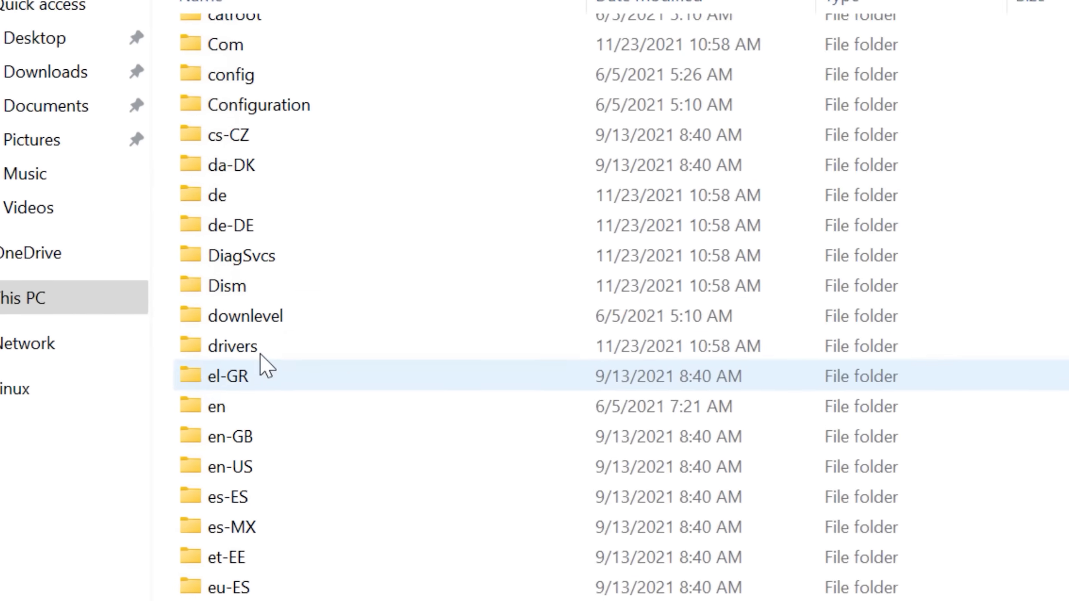
{"action": "left_click", "coordinate": [298, 284]}
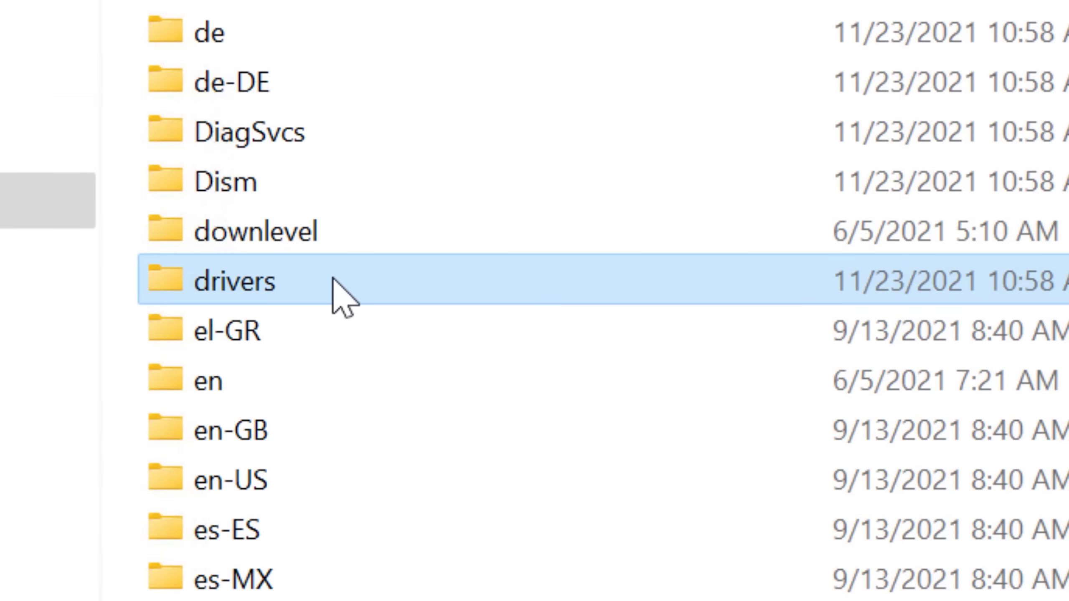
{"action": "right_click", "coordinate": [333, 280]}
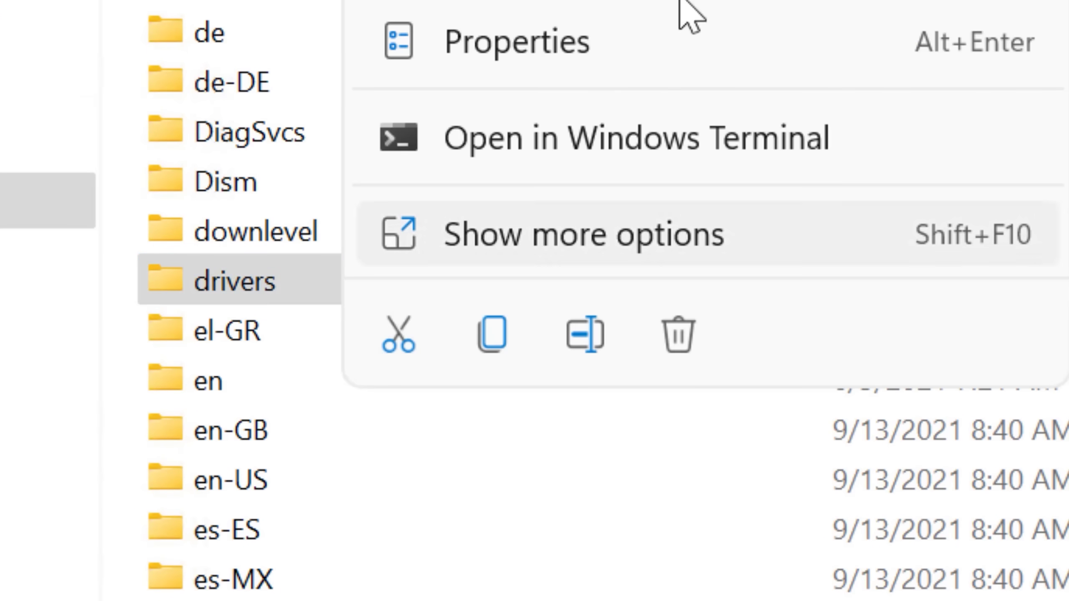
{"action": "left_click", "coordinate": [678, 341]}
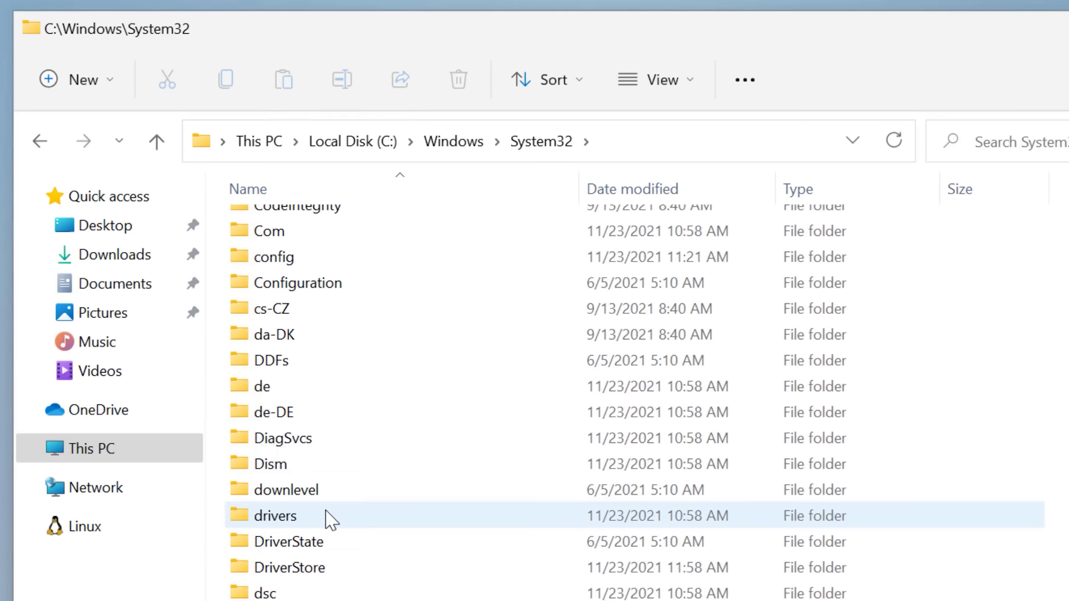
- In System32\drivers, look into DriverData and etc, then delete etc with administrator permission
{"action": "double_click", "coordinate": [326, 511]}
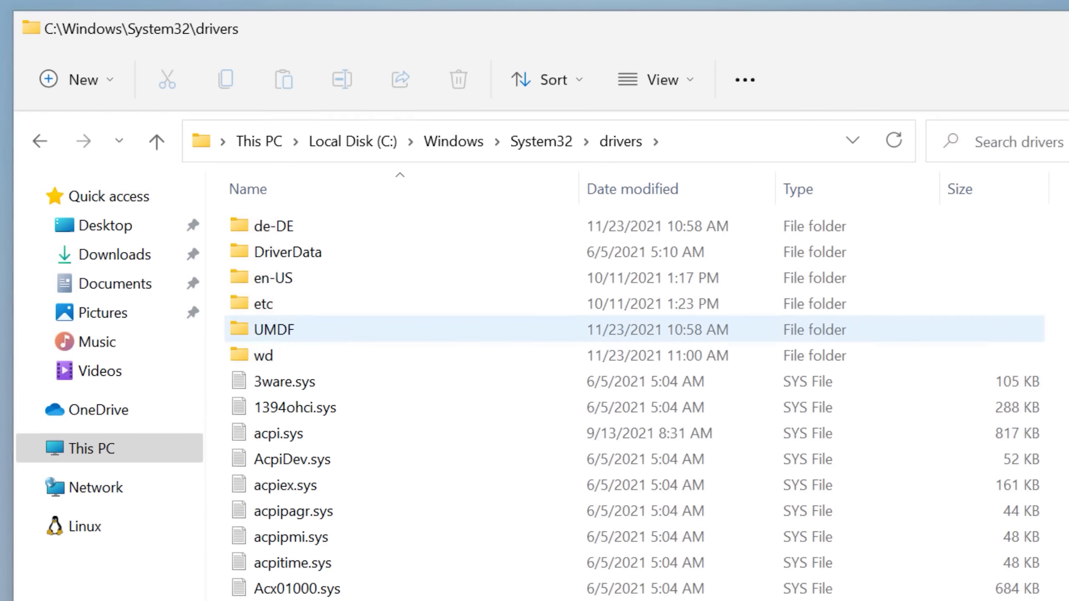
{"action": "double_click", "coordinate": [468, 253]}
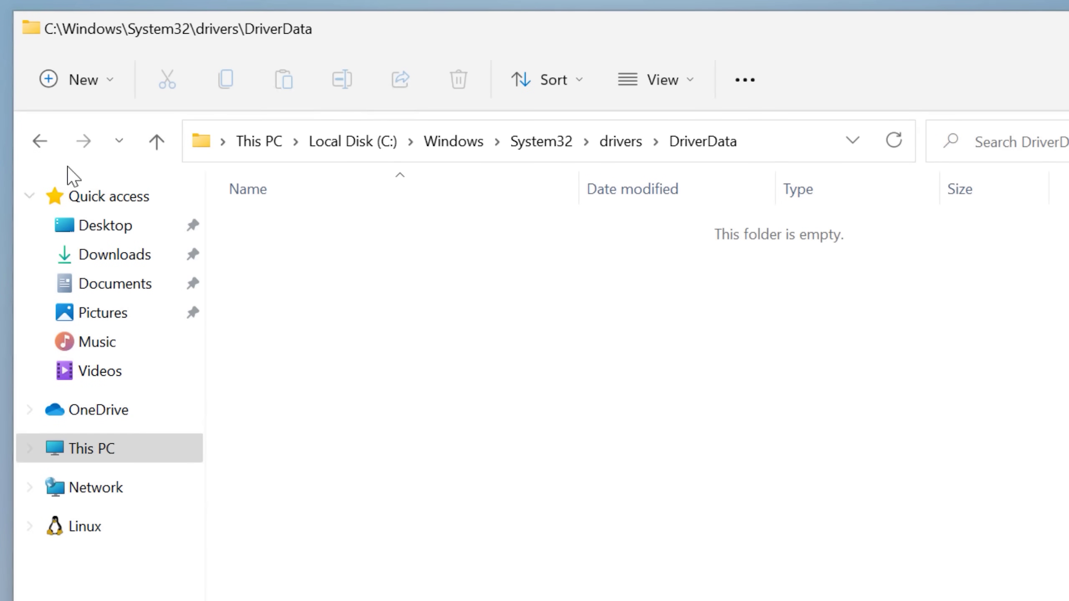
{"action": "left_click", "coordinate": [39, 140]}
{"action": "double_click", "coordinate": [289, 280]}
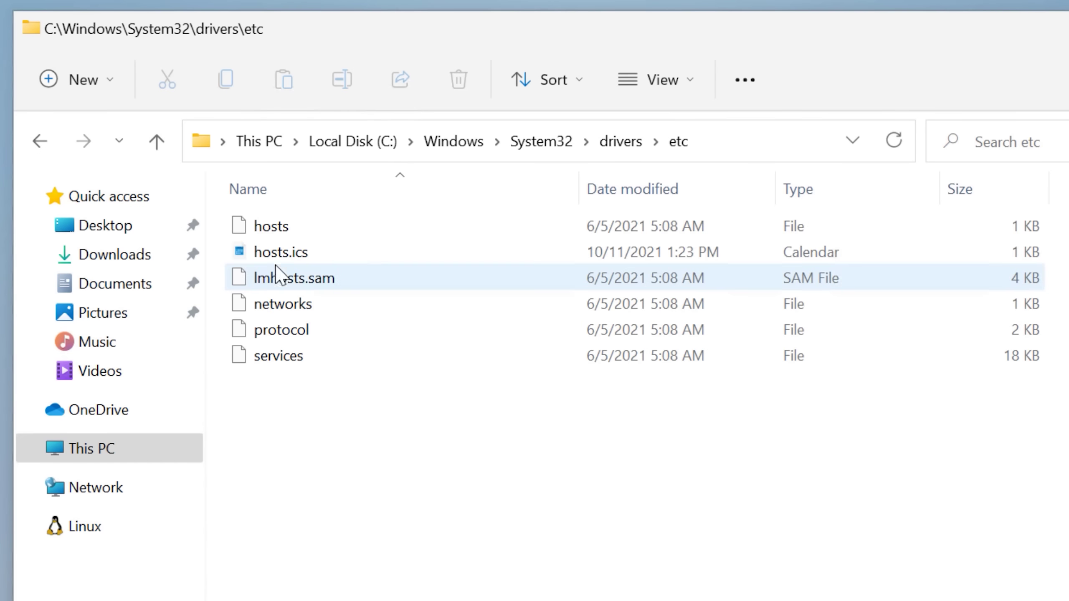
{"action": "left_click", "coordinate": [37, 141]}
{"action": "key", "text": "Delete"}
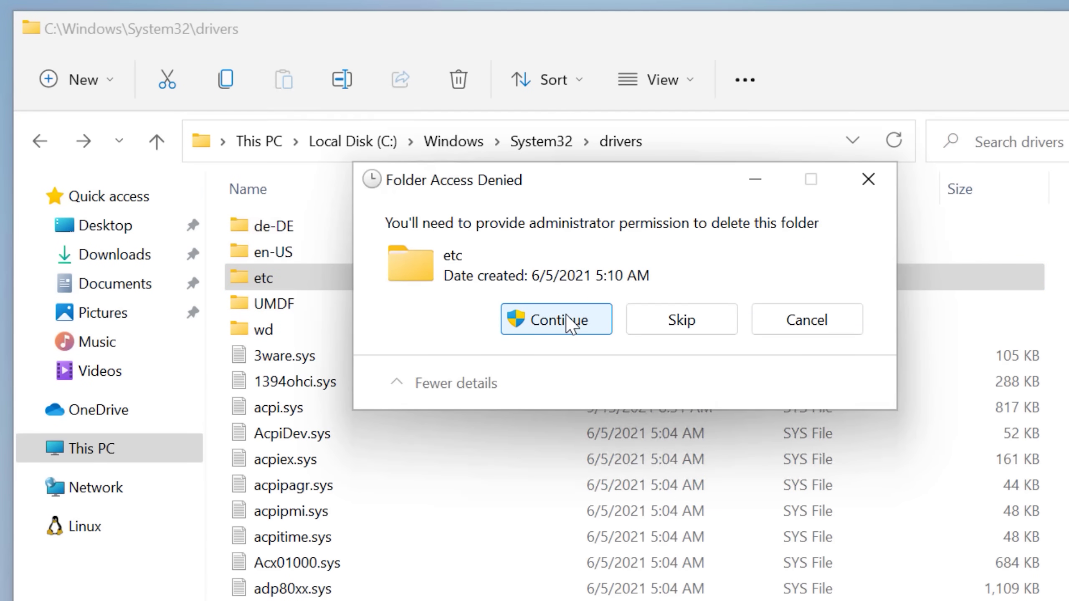
{"action": "left_click", "coordinate": [567, 316]}
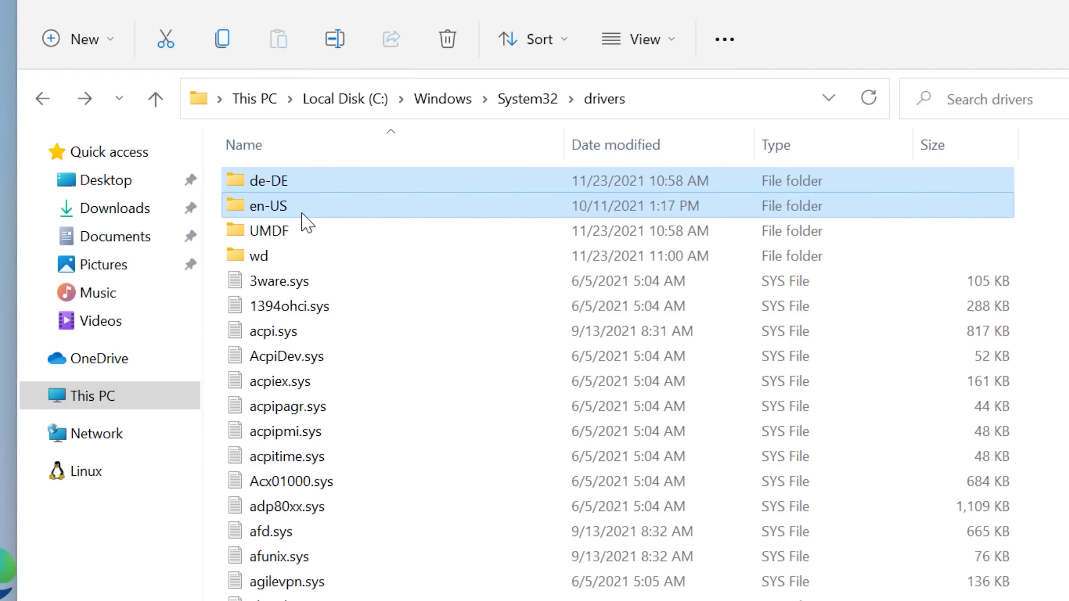
- Delete the de-DE and en-US folders, dismissing the folder-in-use warning
{"action": "right_click", "coordinate": [304, 215]}
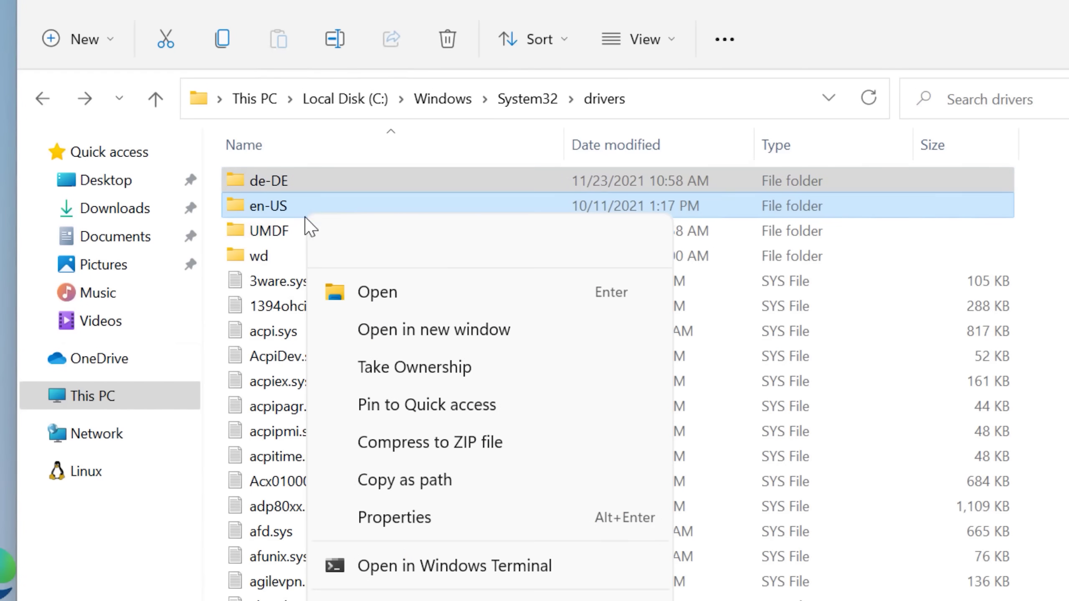
{"action": "left_click", "coordinate": [476, 247]}
{"action": "left_click", "coordinate": [640, 328]}
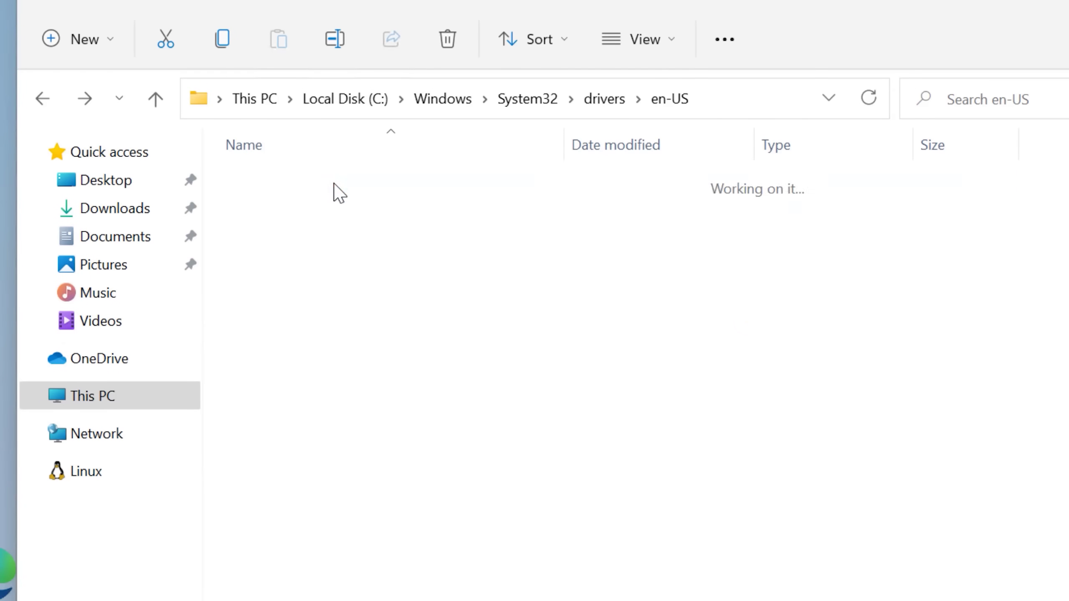
- Delete all files in en-US with approval, skipping the in-use ntfs.sys.mui
{"action": "double_click", "coordinate": [334, 192]}
{"action": "key", "text": "ctrl+a"}
{"action": "scroll", "coordinate": [589, 379], "scroll_direction": "down", "scroll_amount": 15}
{"action": "right_click", "coordinate": [378, 429]}
{"action": "left_click", "coordinate": [498, 558]}
{"action": "left_click", "coordinate": [453, 289]}
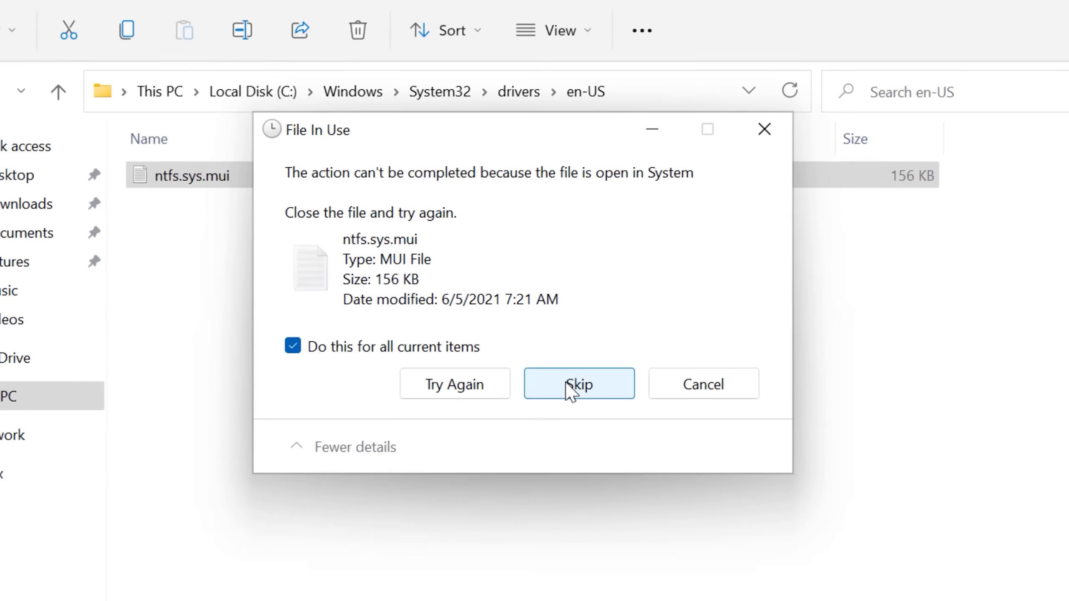
{"action": "left_click", "coordinate": [551, 327]}
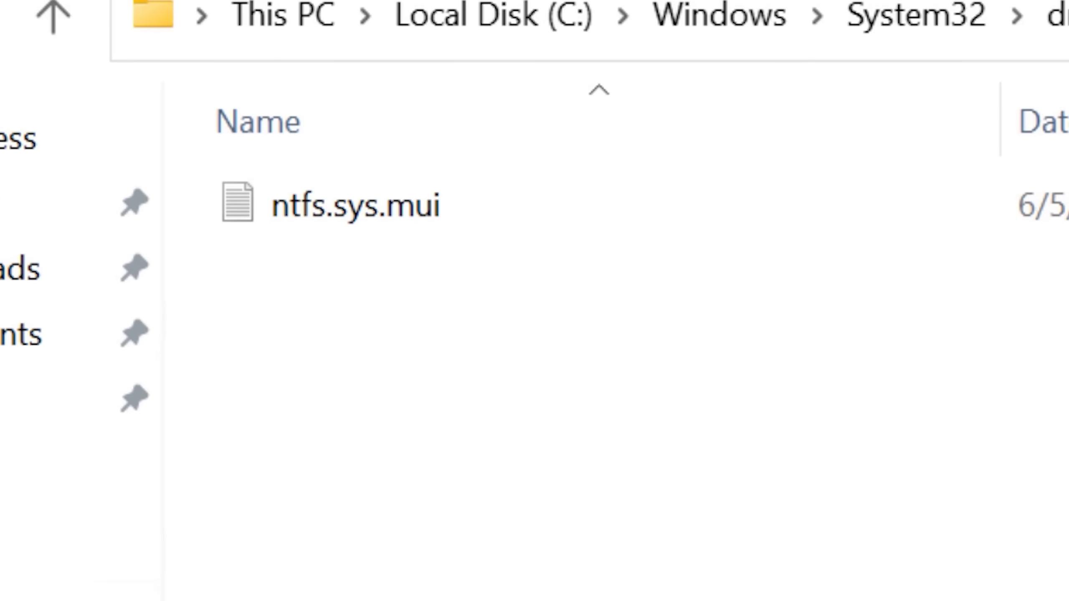
- In drivers\UMDF, delete all the DLL files, skipping the ones in use
{"action": "left_click", "coordinate": [1057, 16]}
{"action": "double_click", "coordinate": [179, 182]}
{"action": "left_click", "coordinate": [274, 203]}
{"action": "key", "text": "shift+End"}
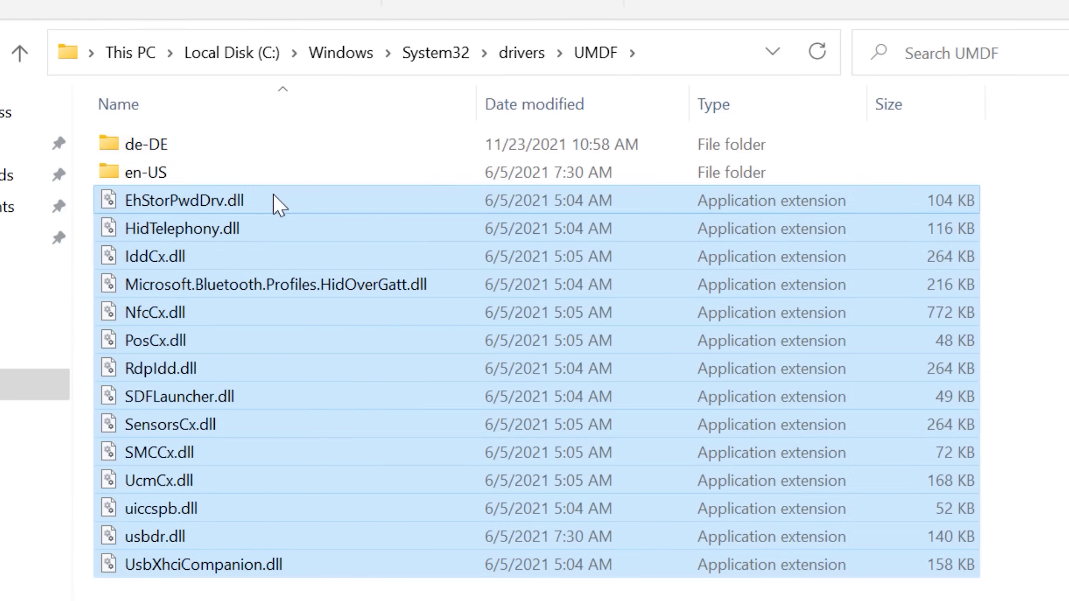
{"action": "key", "text": "Delete"}
{"action": "left_click", "coordinate": [587, 413]}
- Empty the UMDF en-US folder, skipping the in-use IddCx.dll.mui
{"action": "left_click", "coordinate": [200, 154]}
{"action": "key", "text": "Delete"}
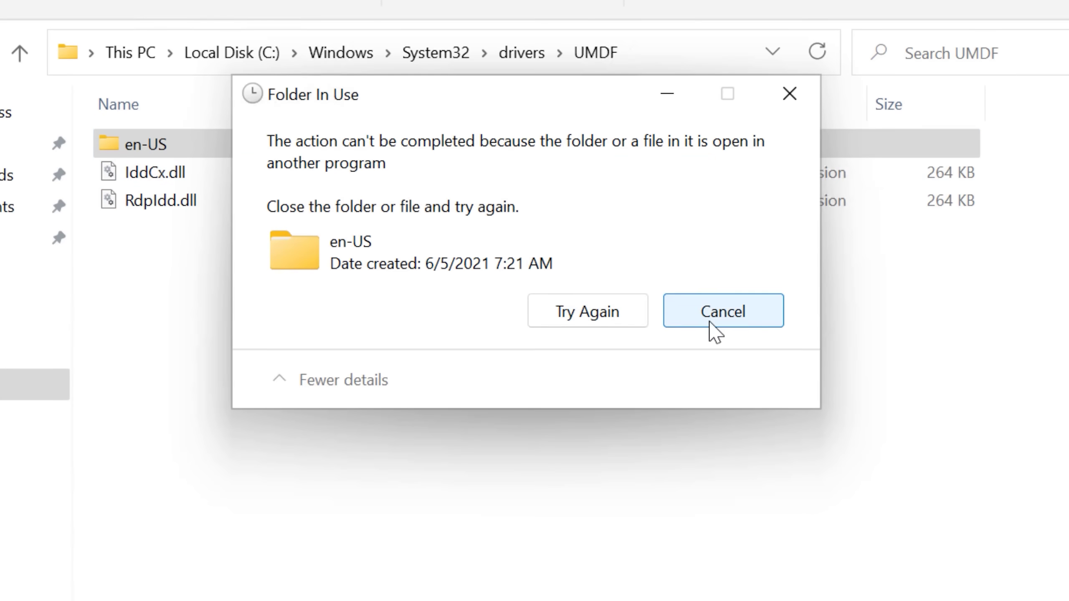
{"action": "left_click", "coordinate": [712, 318]}
{"action": "key", "text": "Return"}
{"action": "key", "text": "ctrl+a"}
{"action": "key", "text": "Delete"}
{"action": "left_click", "coordinate": [543, 379]}
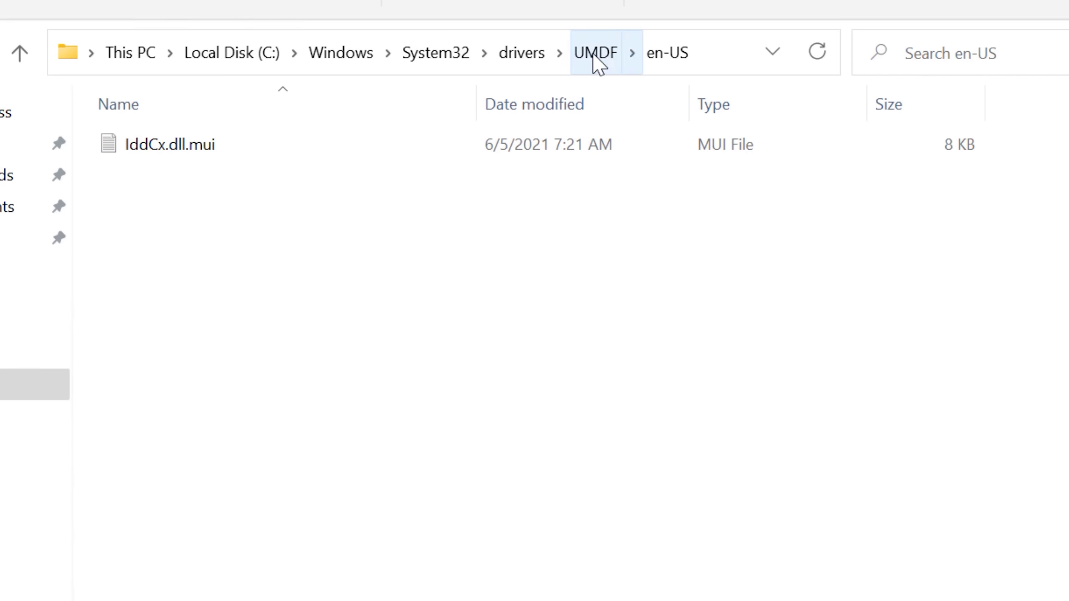
- Back in drivers, try deleting the wd folder, cancel, then right-click wd again
{"action": "left_click", "coordinate": [594, 52]}
{"action": "left_click", "coordinate": [522, 52]}
{"action": "left_click", "coordinate": [145, 202]}
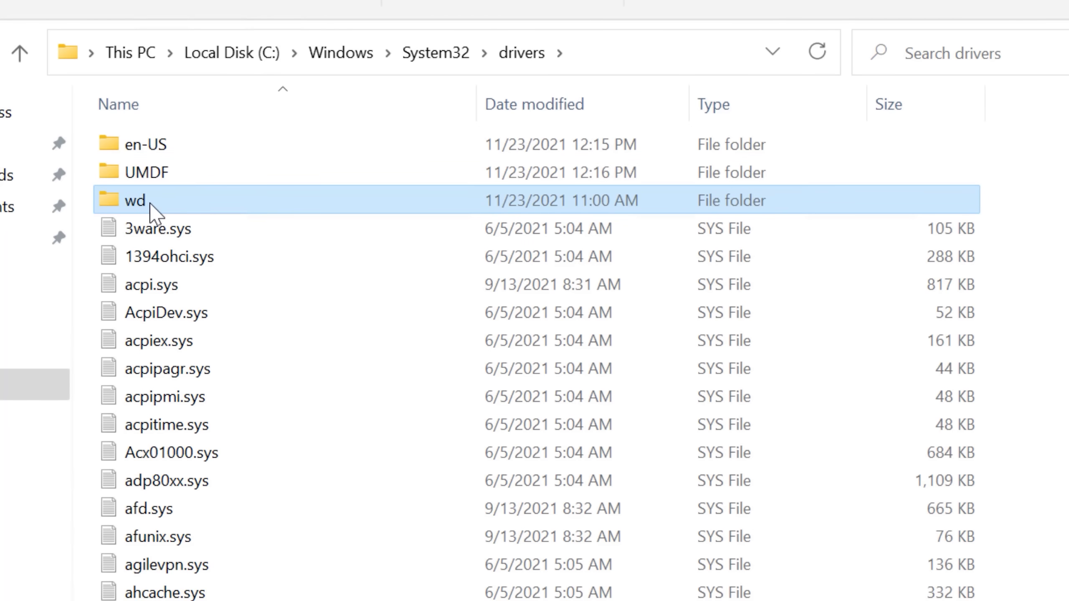
{"action": "right_click", "coordinate": [152, 213]}
{"action": "left_click", "coordinate": [343, 179]}
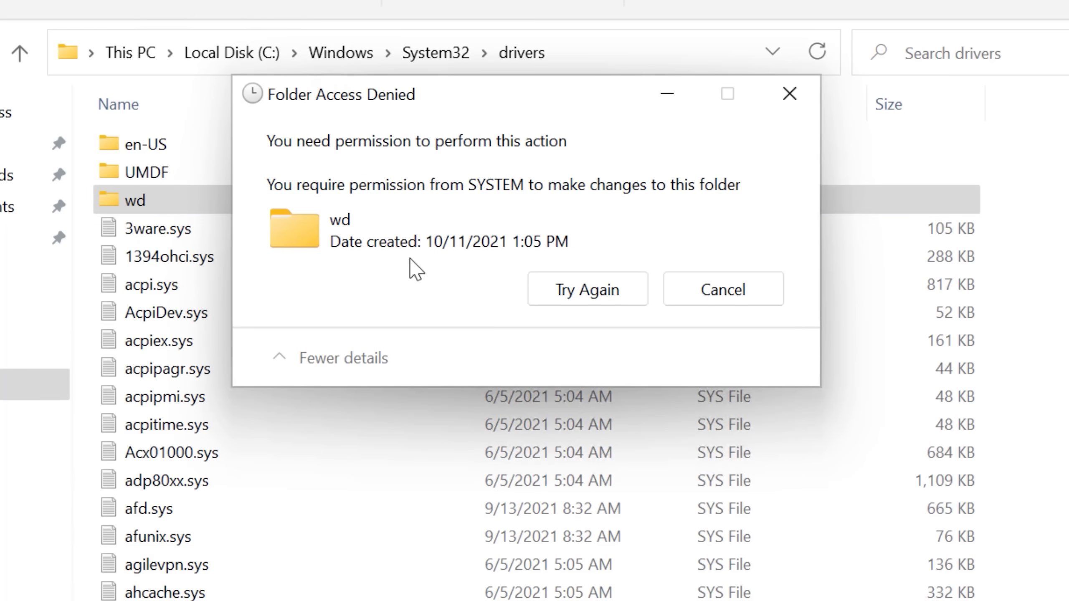
{"action": "left_click", "coordinate": [670, 291]}
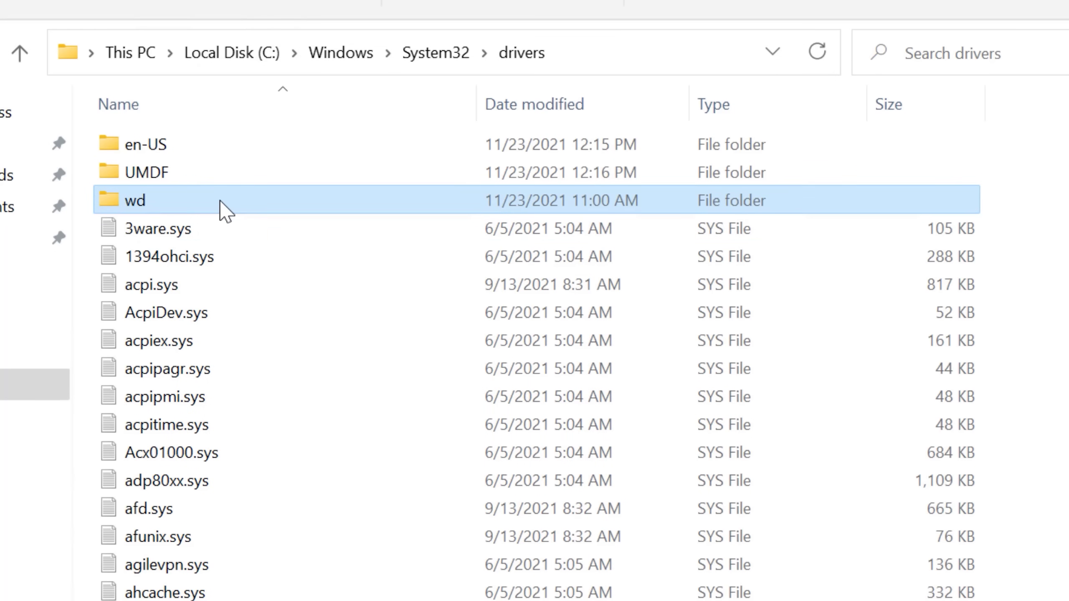
{"action": "right_click", "coordinate": [226, 210]}
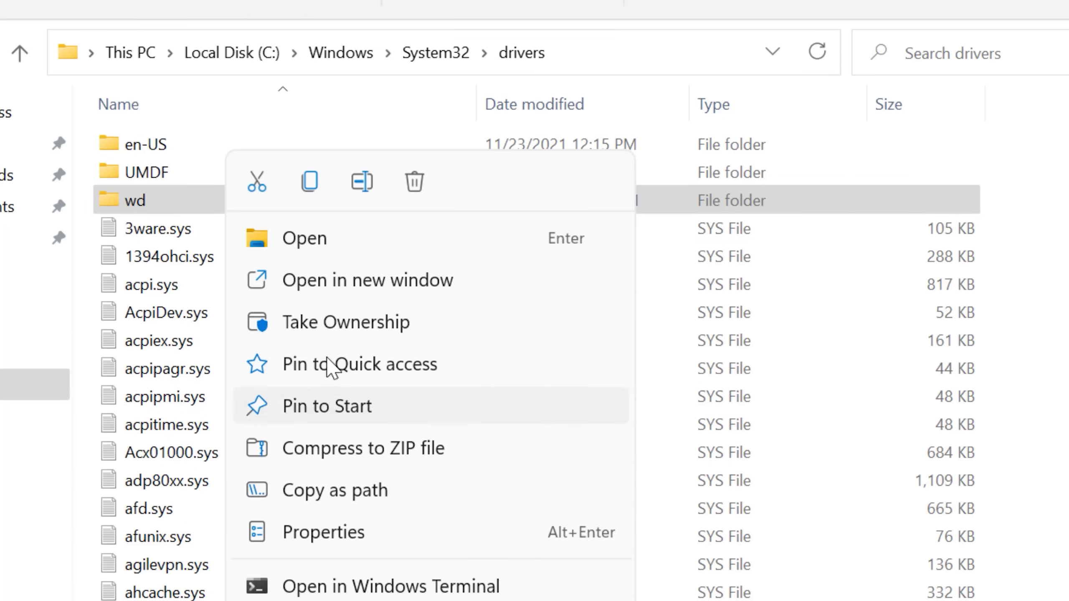
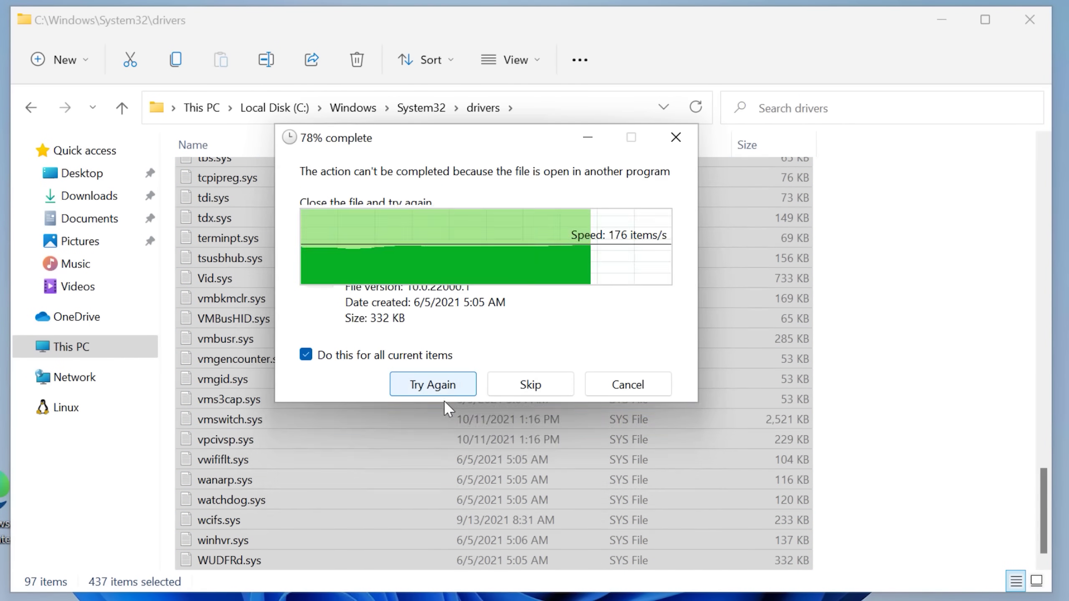
- Retry deleting the in-use files, then review the 97 remaining drivers items and select cimfs.sys
{"action": "left_click", "coordinate": [434, 385]}
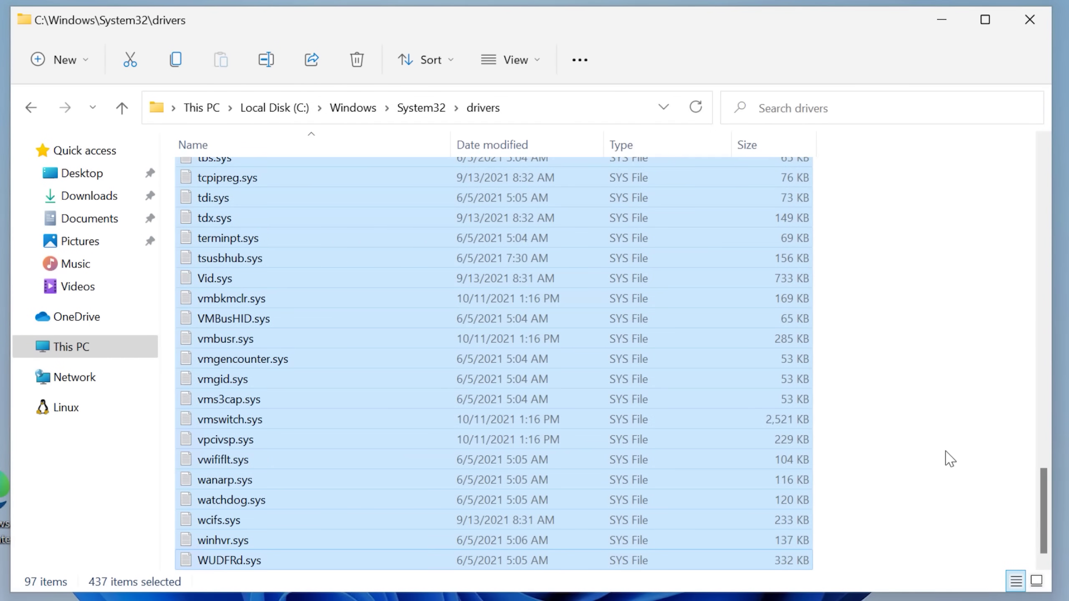
{"action": "scroll", "coordinate": [1019, 210], "scroll_direction": "up", "scroll_amount": 20}
{"action": "scroll", "coordinate": [1022, 295], "scroll_direction": "down", "scroll_amount": 12}
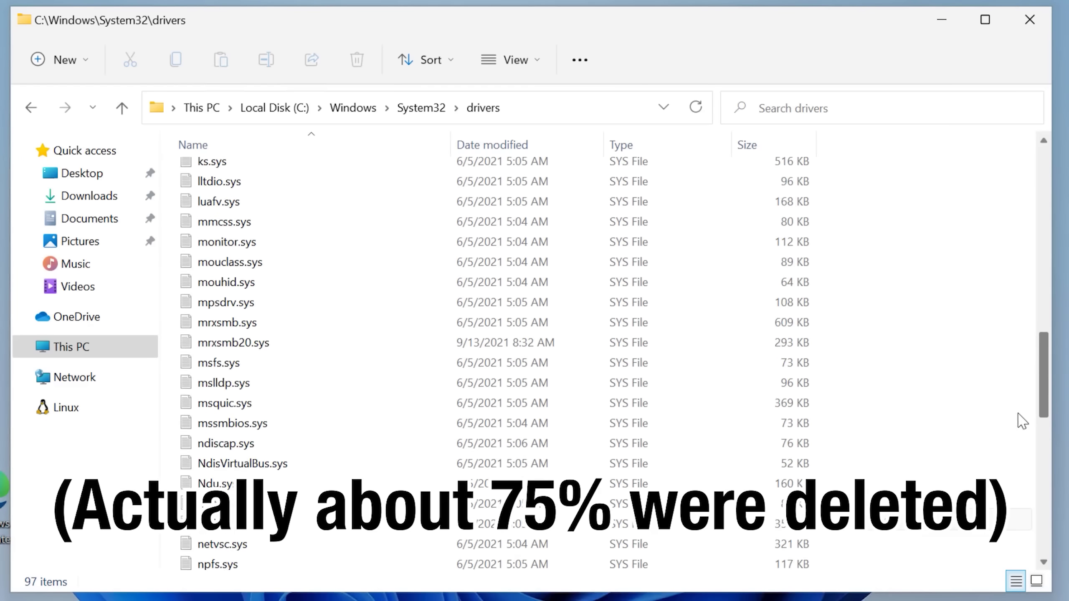
{"action": "scroll", "coordinate": [1023, 421], "scroll_direction": "down", "scroll_amount": 10}
{"action": "scroll", "coordinate": [981, 162], "scroll_direction": "up", "scroll_amount": 20}
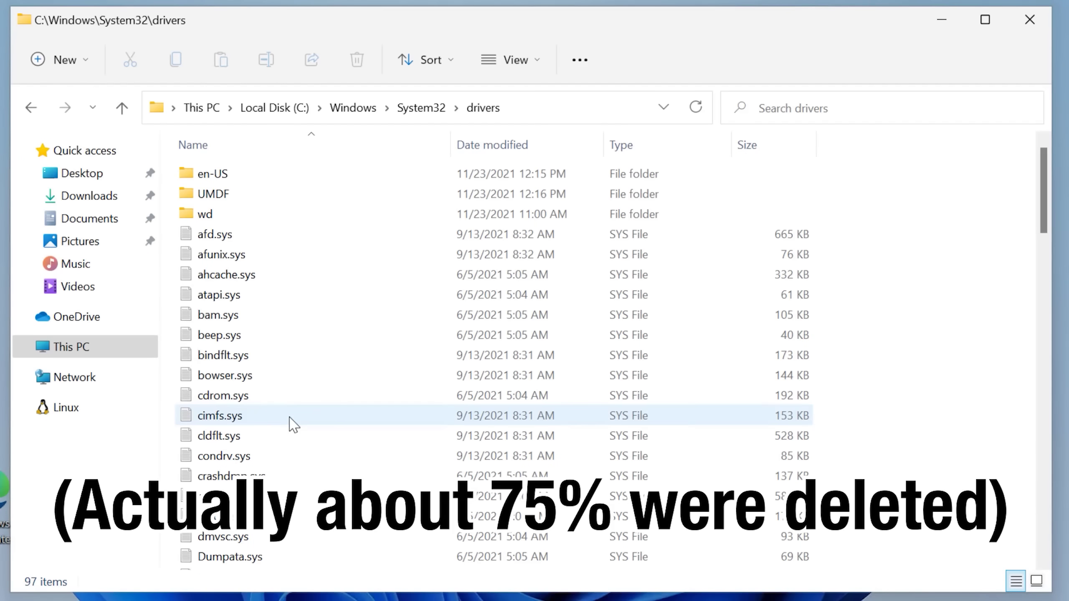
{"action": "left_click", "coordinate": [247, 420]}
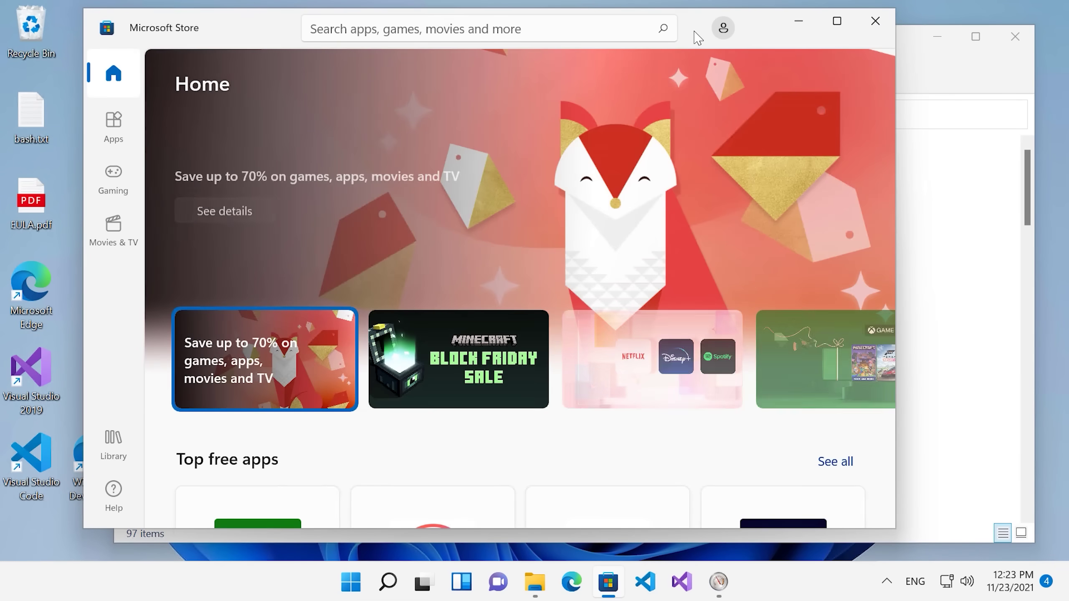
- Close the Microsoft Store window and launch Resource Monitor from the Start menu
{"action": "left_click_drag", "start_coordinate": [694, 34], "coordinate": [697, 60]}
{"action": "left_click", "coordinate": [875, 37]}
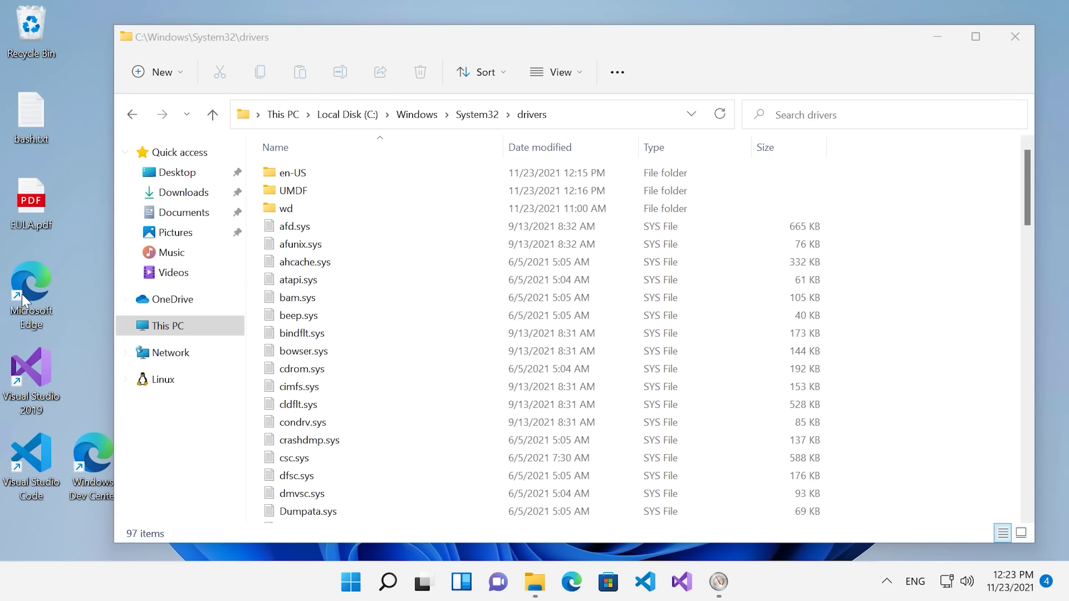
{"action": "left_click", "coordinate": [350, 583]}
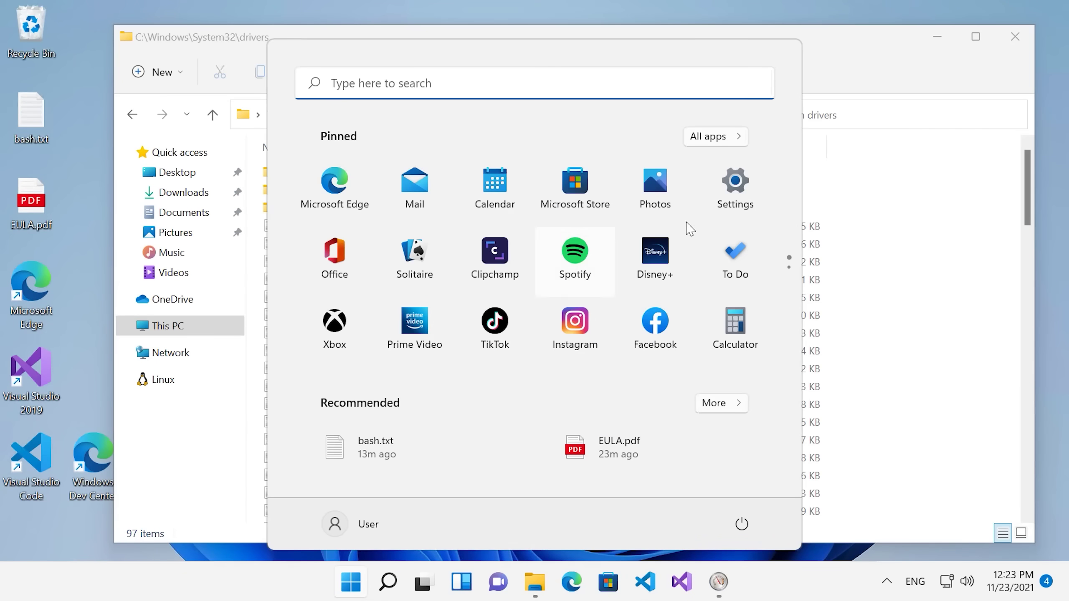
{"action": "left_click", "coordinate": [711, 206]}
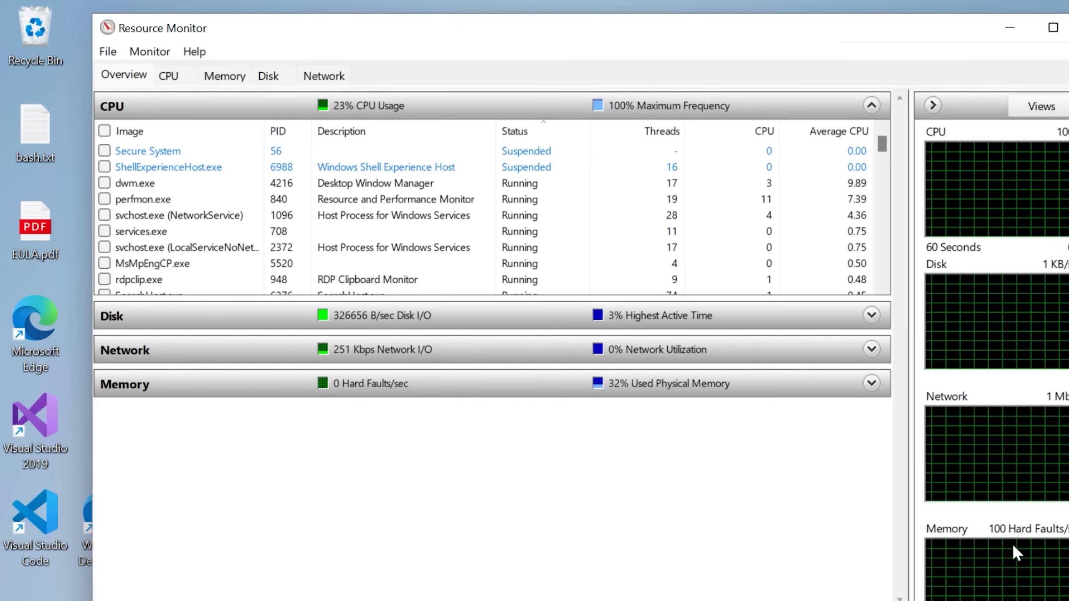
- Search the CPU tab's Associated Handles for '.sys' to find the explorer.exe and SearchHost.exe locks
{"action": "left_click", "coordinate": [168, 76]}
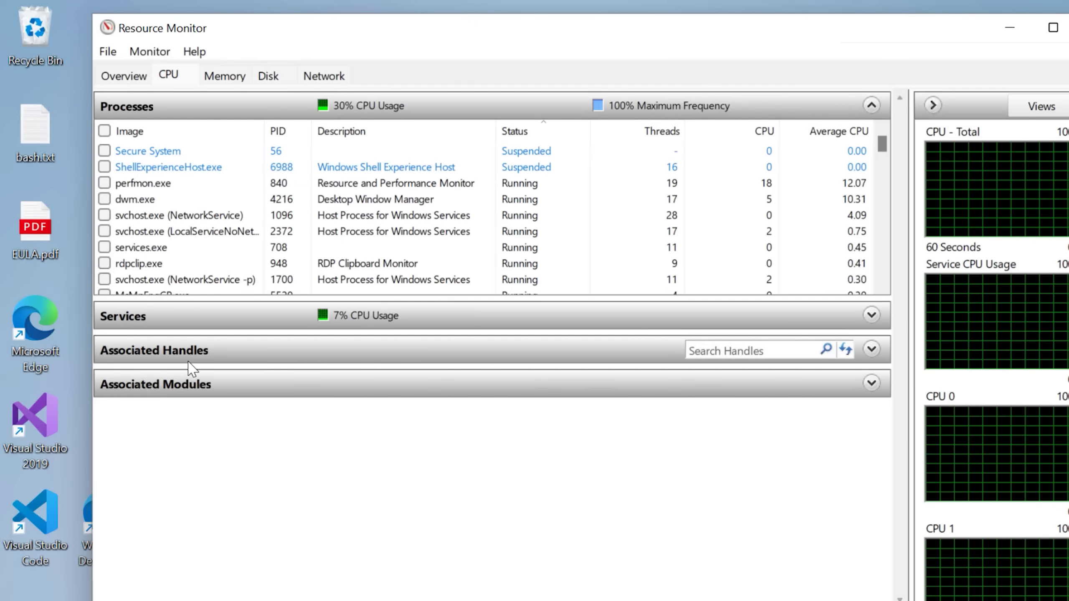
{"action": "left_click", "coordinate": [189, 361]}
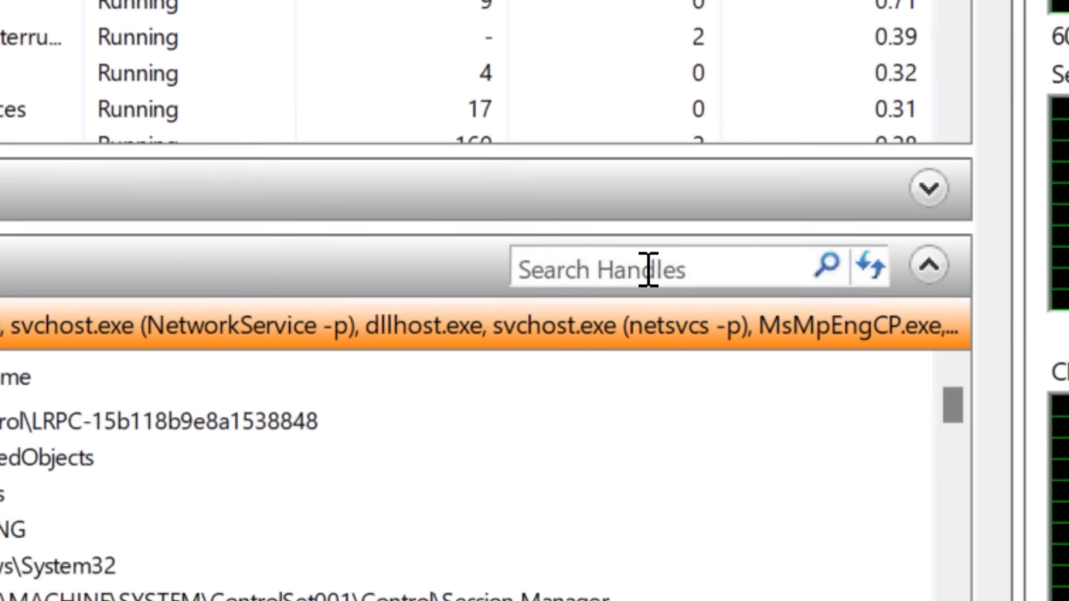
{"action": "left_click", "coordinate": [648, 269]}
{"action": "type", "text": ".sys"}
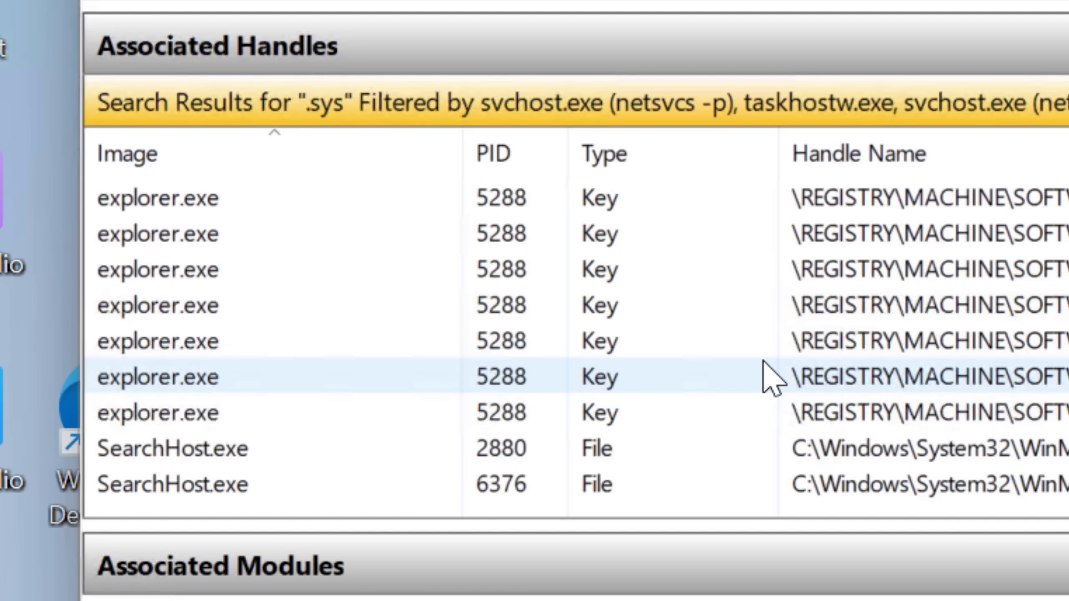
{"action": "scroll", "coordinate": [770, 379], "scroll_direction": "up", "scroll_amount": 1}
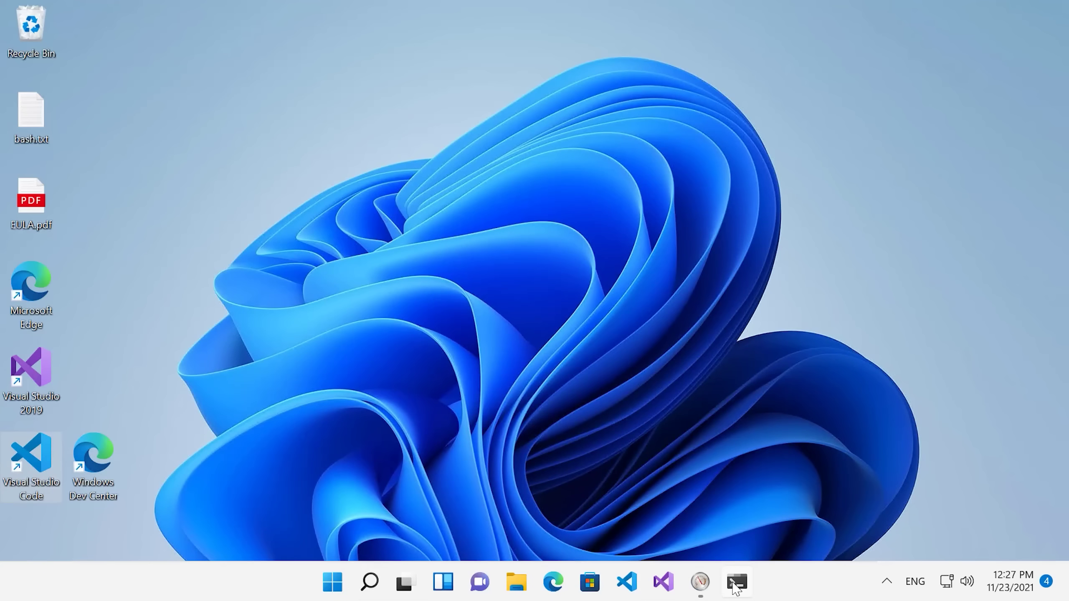
- In an admin Command Prompt, change to c:\Windows\system32\drivers and list its contents with dir
{"action": "left_click", "coordinate": [737, 582]}
{"action": "type", "text": "cd "}
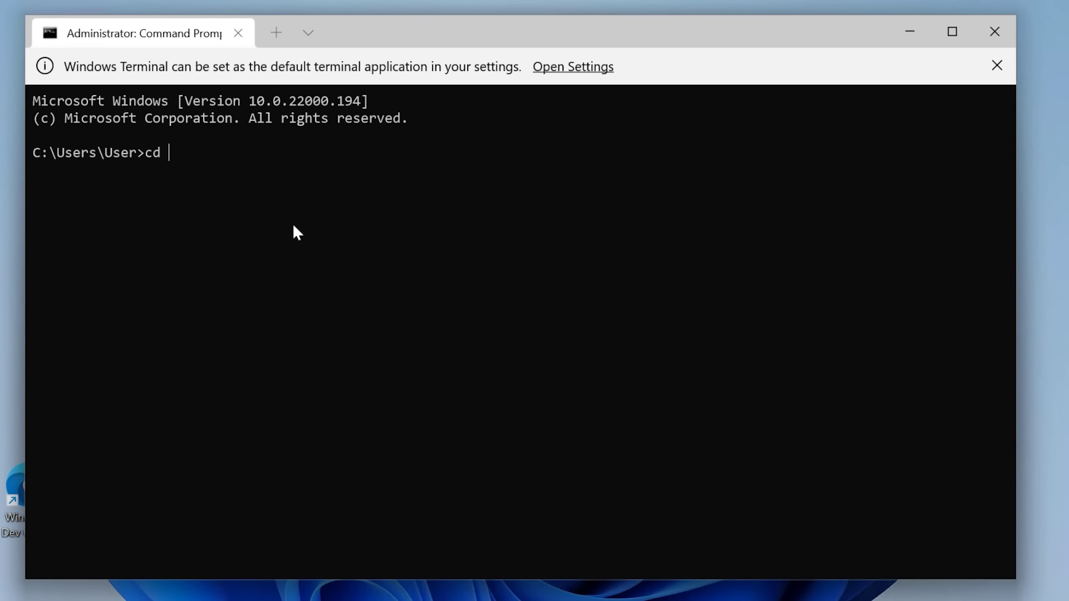
{"action": "type", "text": "c:\\Windows\\sy"}
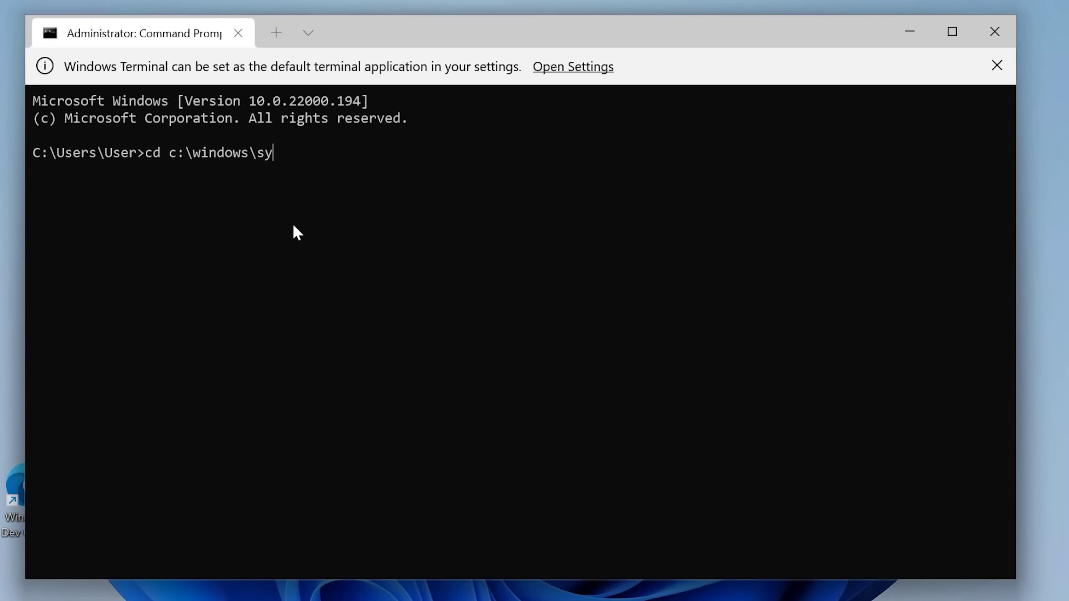
{"action": "type", "text": "stem32\\driv"}
{"action": "type", "text": "ers"}
{"action": "key", "text": "Return"}
{"action": "type", "text": "dir"}
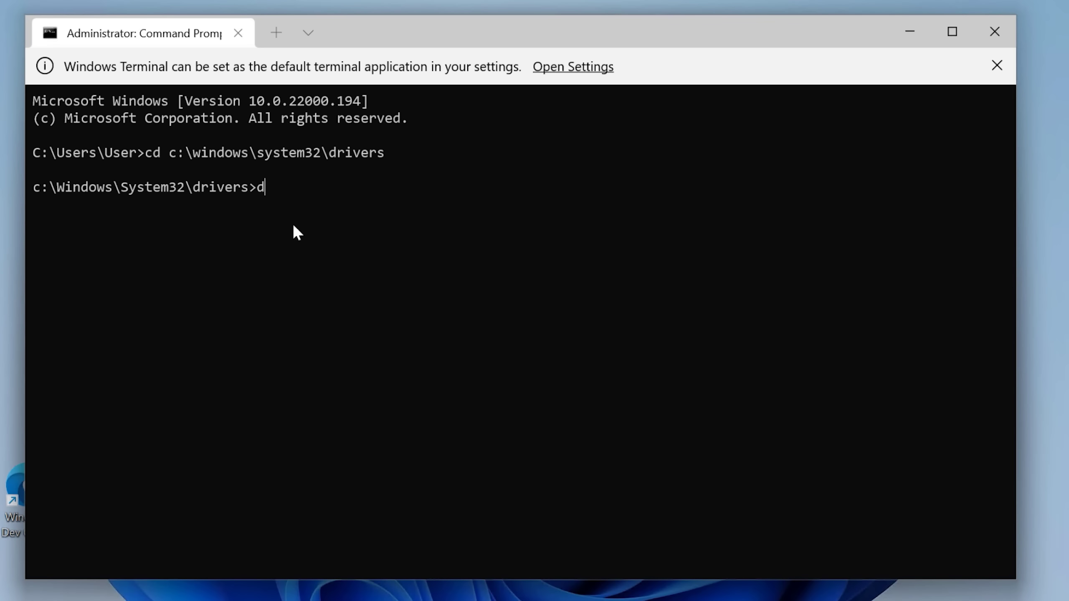
{"action": "key", "text": "Return"}
- Check the dir listing of 94 files and 5 directories, then type the del command
{"action": "scroll", "coordinate": [391, 364], "scroll_direction": "up", "scroll_amount": 20}
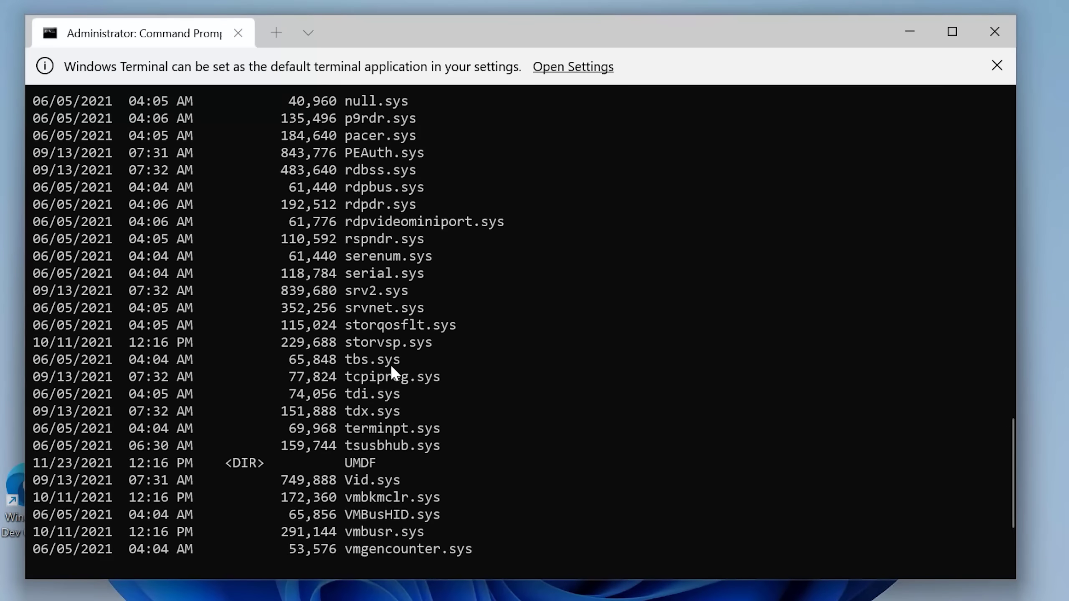
{"action": "scroll", "coordinate": [396, 372], "scroll_direction": "down", "scroll_amount": 20}
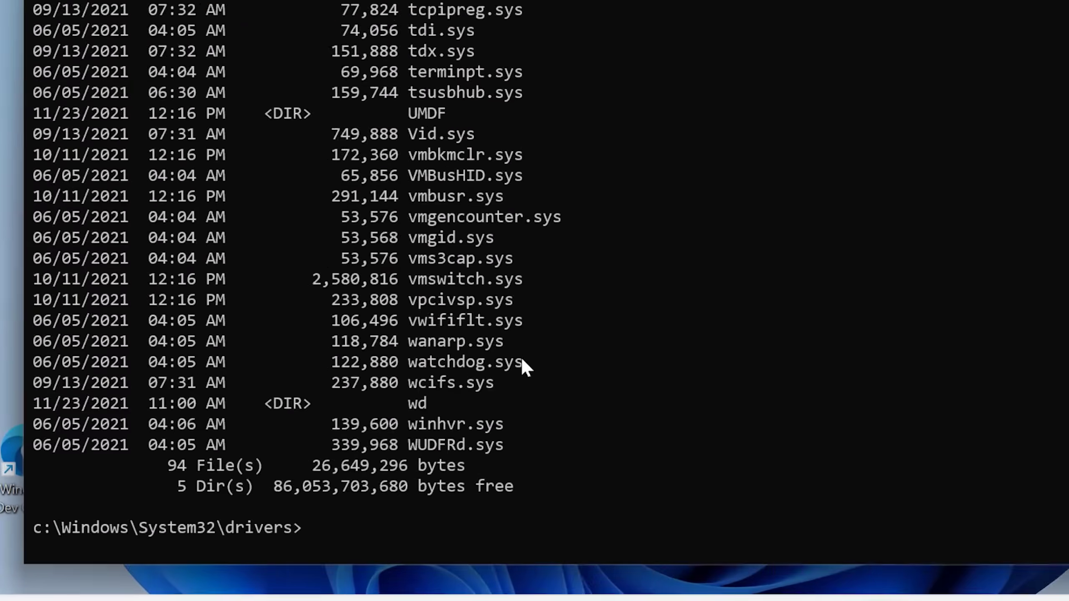
{"action": "type", "text": "del *"}
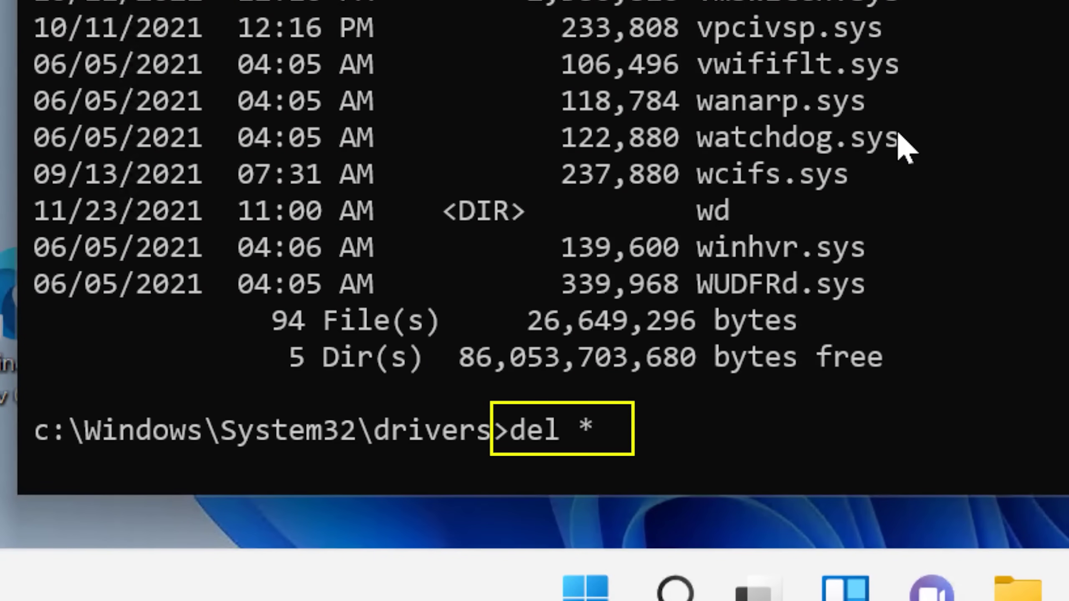
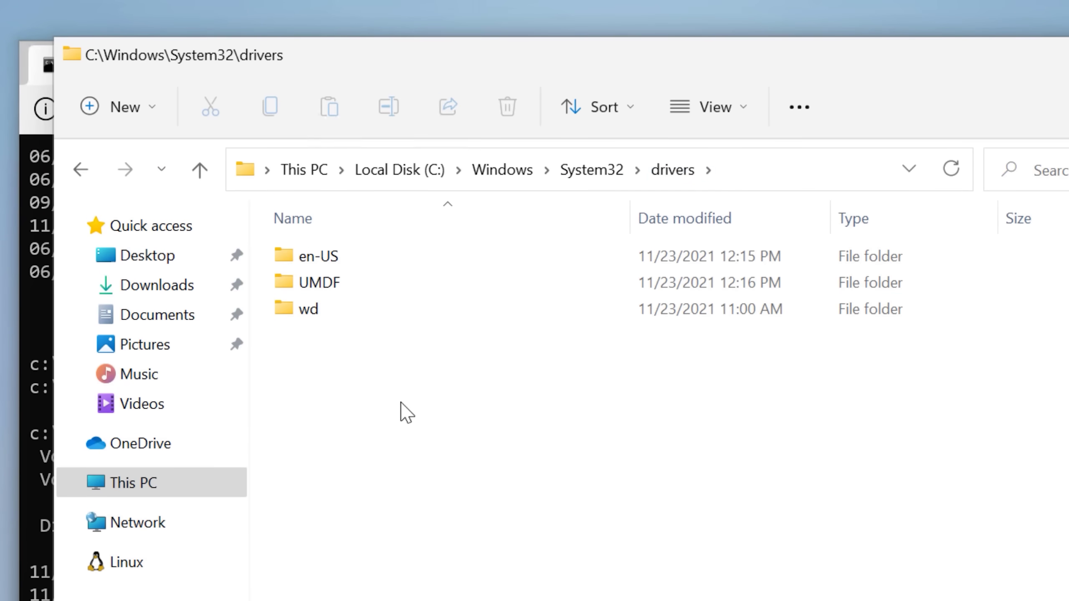
- Try deleting the en-US, UMDF and wd folders, skipping the Access Denied and Folder In Use refusals
{"action": "key", "text": "ctrl+a"}
{"action": "key", "text": "Delete"}
{"action": "left_click", "coordinate": [642, 404]}
{"action": "left_click", "coordinate": [862, 414]}
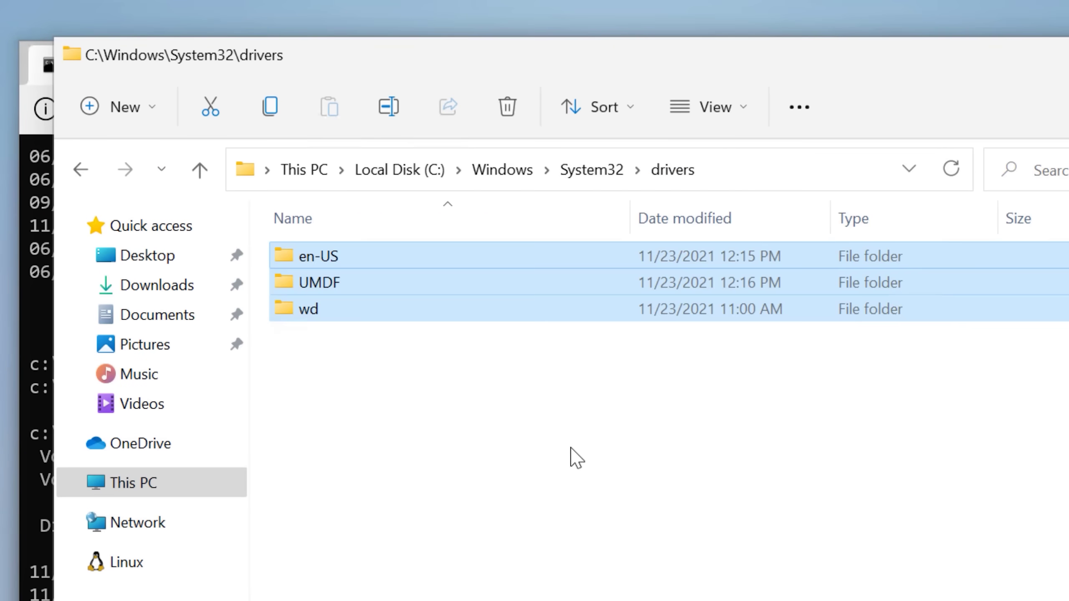
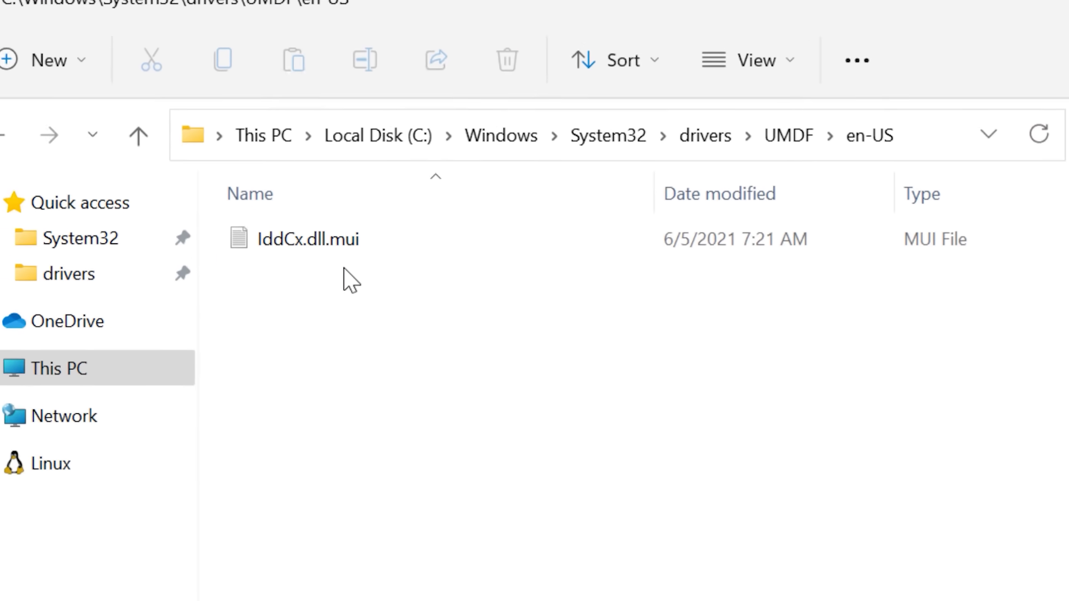
- Try to delete IddCx.dll.mui with administrator permission
{"action": "left_click", "coordinate": [339, 242]}
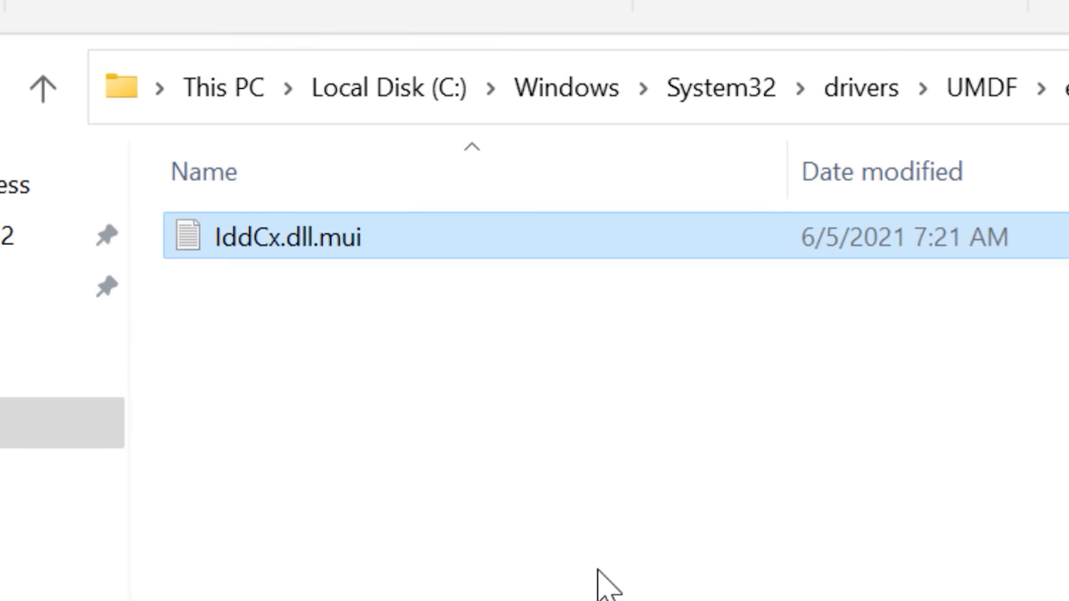
{"action": "key", "text": "Delete"}
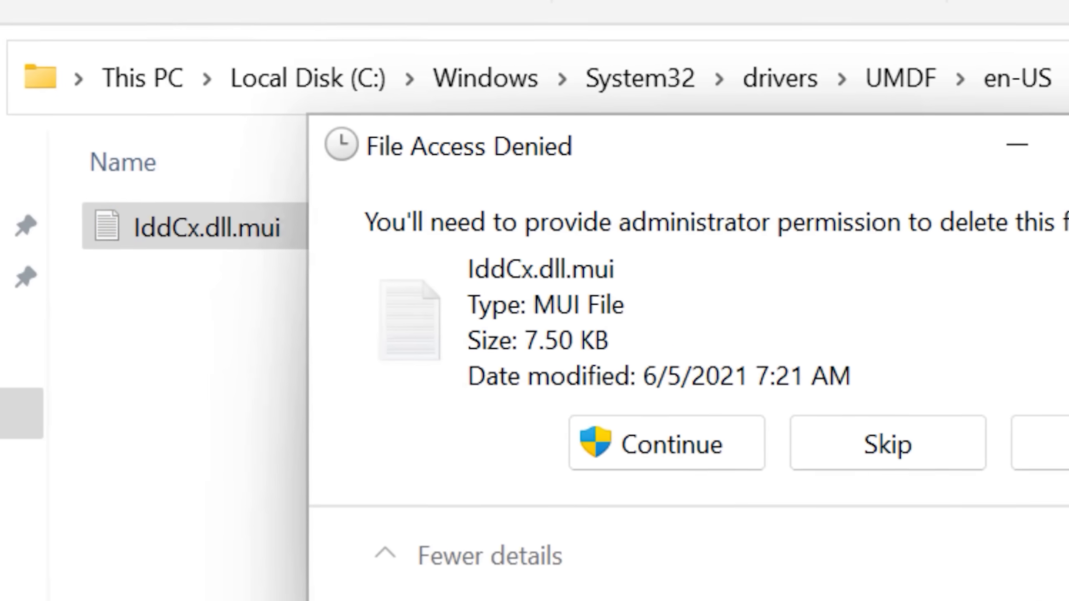
{"action": "left_click", "coordinate": [760, 465]}
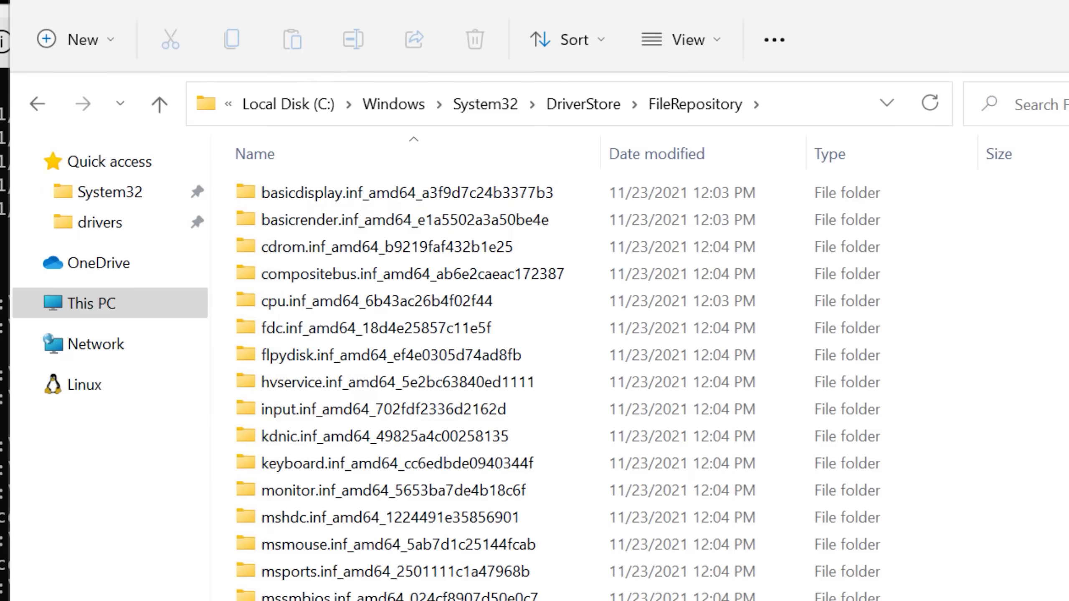
- Remove the FileRepository folder with rd /s /q, then list DriverStore's remaining contents with dir
{"action": "key", "text": "Delete"}
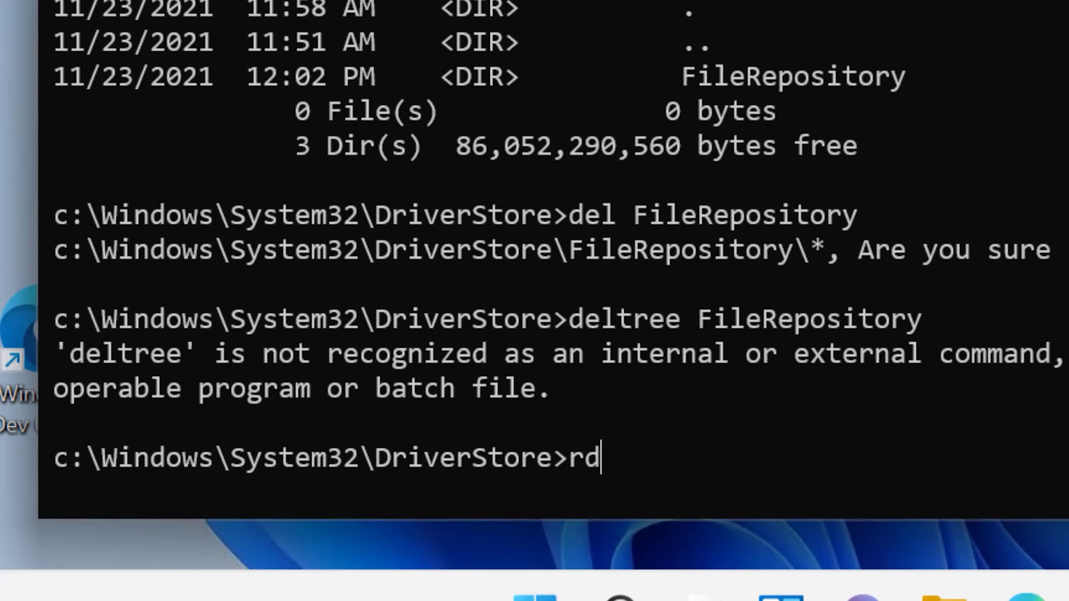
{"action": "type", "text": "/s /q FileRepository"}
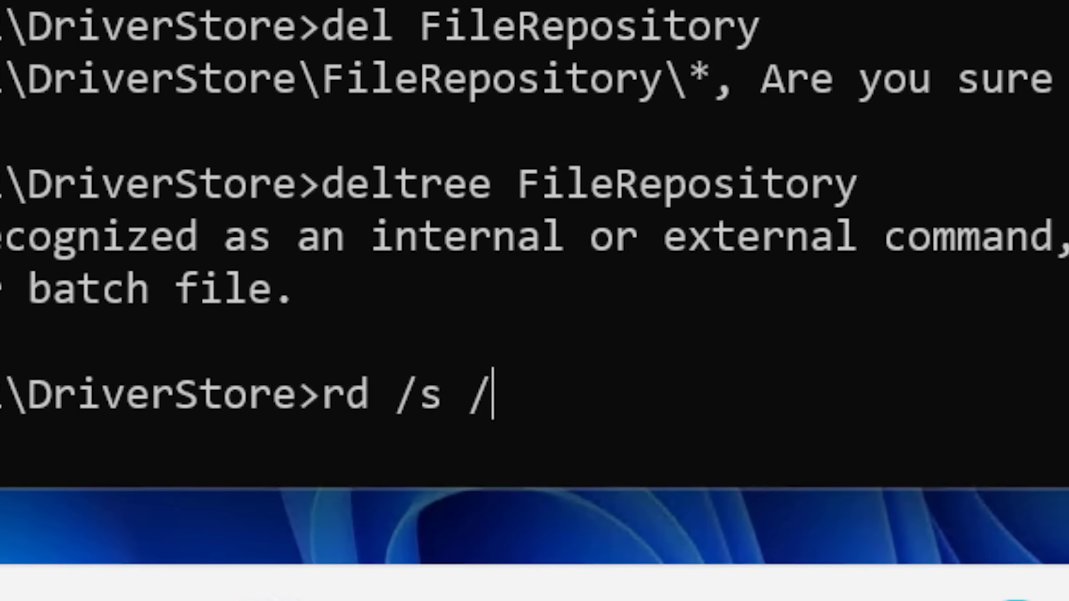
{"action": "key", "text": "Return"}
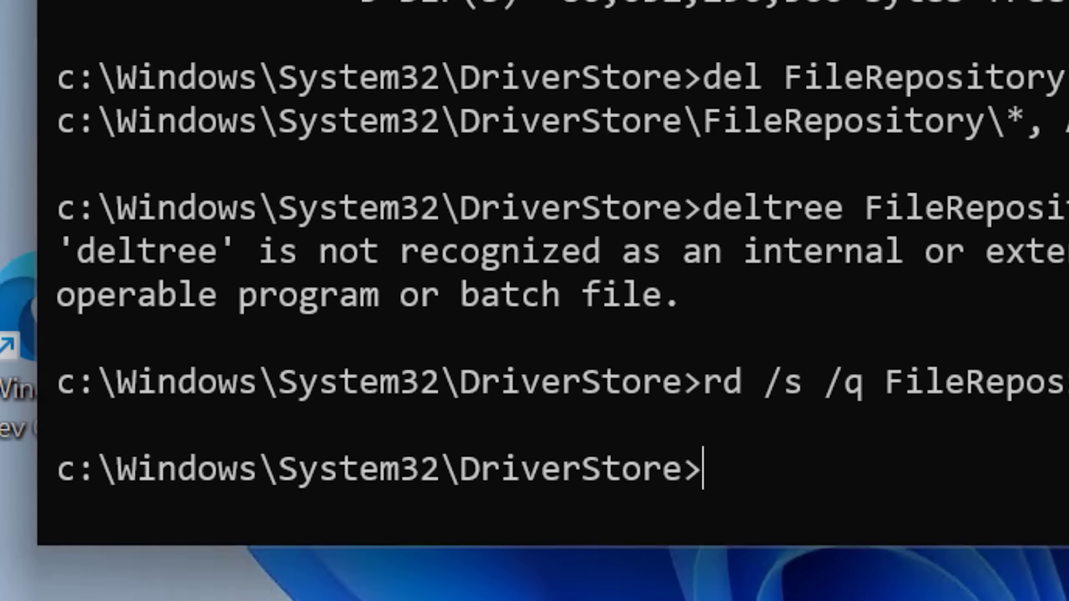
{"action": "type", "text": "dir"}
{"action": "key", "text": "Return"}
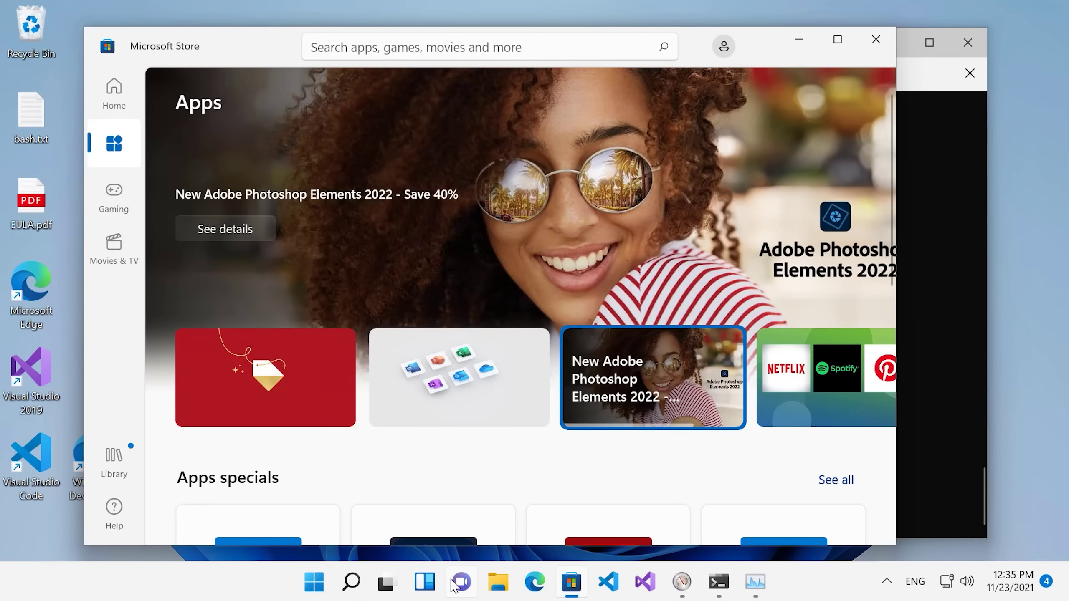
- Browse Microsoft Store's Essential apps to Netflix and try to get it
{"action": "left_click", "coordinate": [460, 582]}
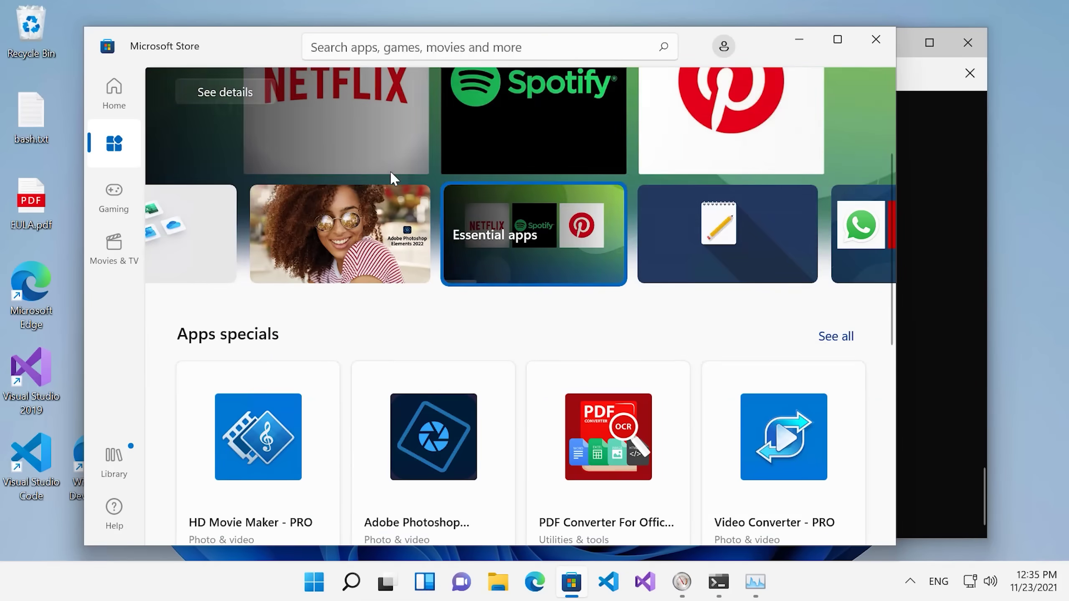
{"action": "left_click", "coordinate": [447, 233]}
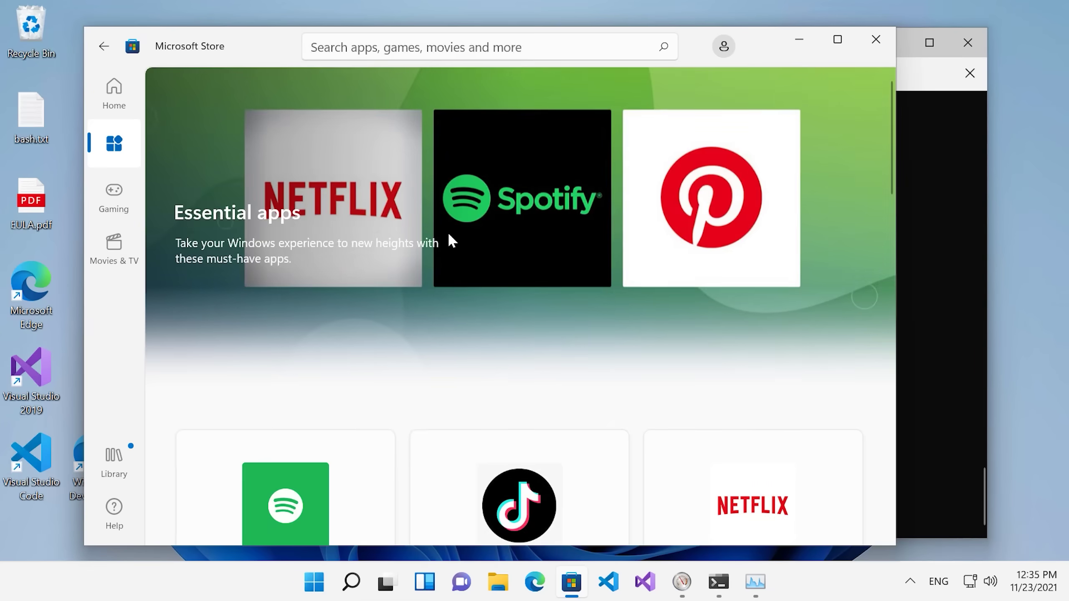
{"action": "left_click", "coordinate": [334, 196]}
{"action": "left_click", "coordinate": [806, 110]}
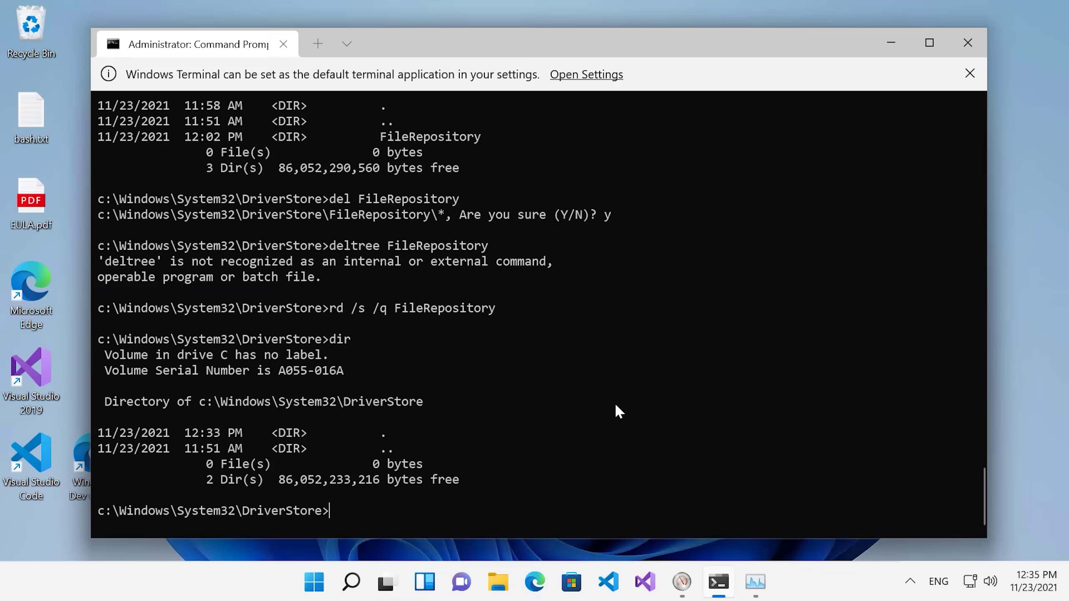
- Launch Edge from the Start menu to test whether it still works
{"action": "key", "text": "super"}
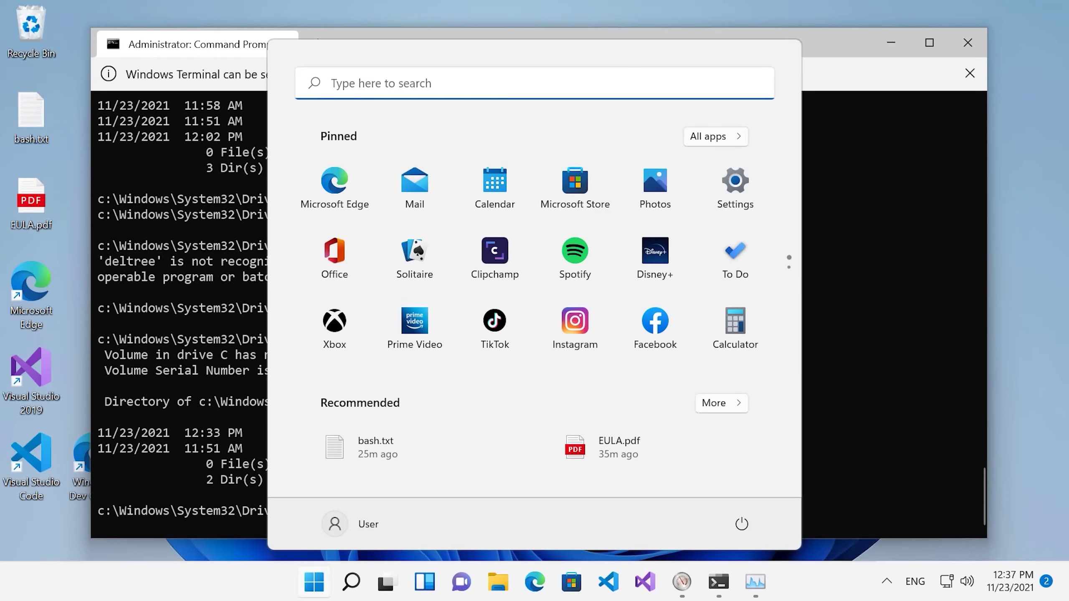
{"action": "left_click", "coordinate": [533, 582]}
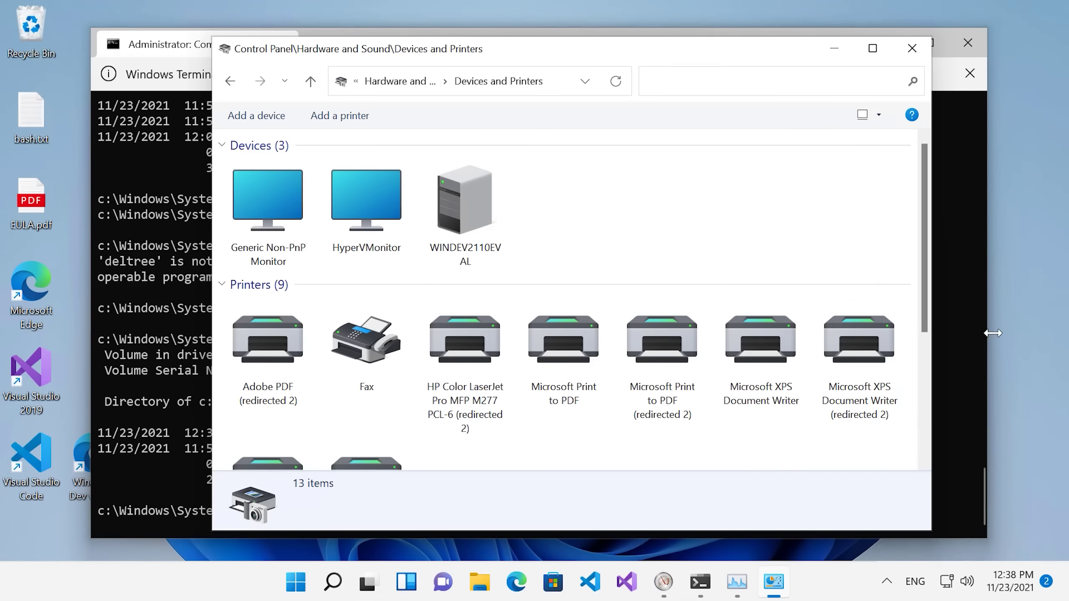
{"action": "scroll", "coordinate": [820, 329], "scroll_direction": "down", "scroll_amount": 3}
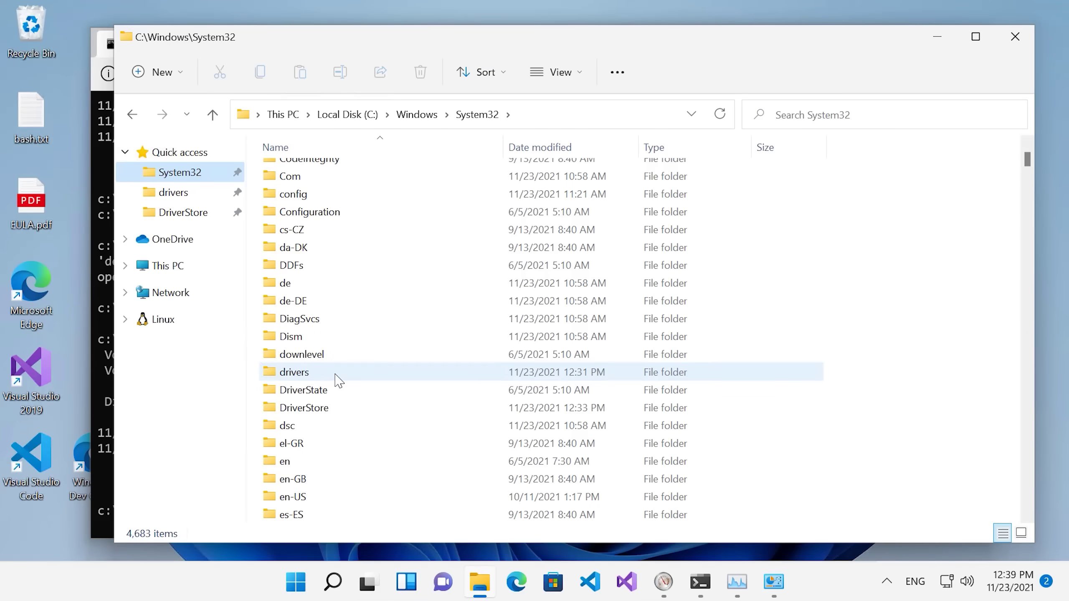
- Try to delete the drivers\UMDF folder as administrator, dismissing the folder-in-use error
{"action": "double_click", "coordinate": [295, 372]}
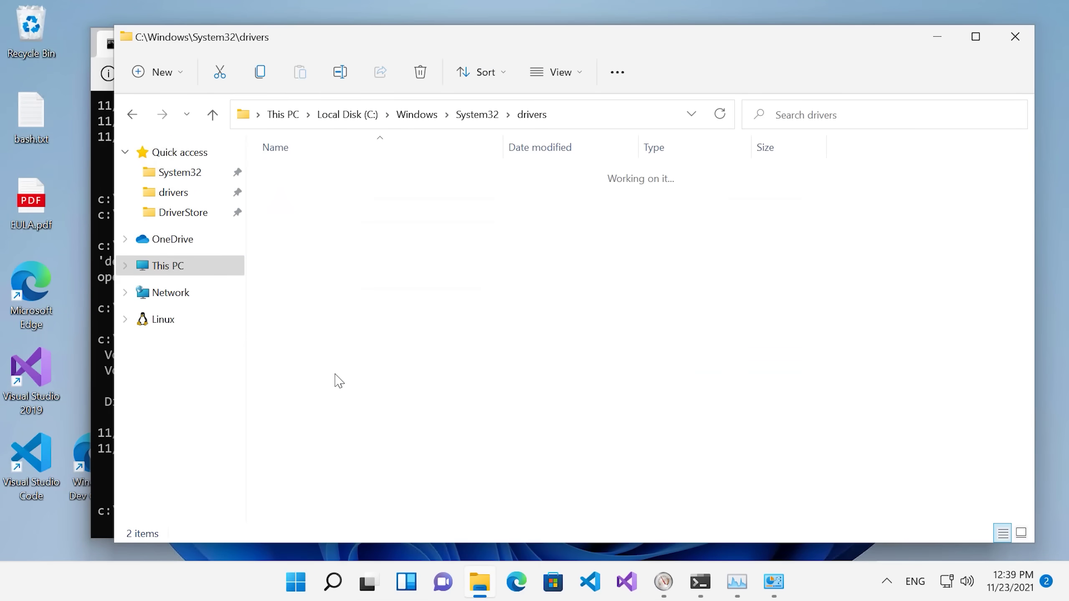
{"action": "left_click", "coordinate": [313, 173]}
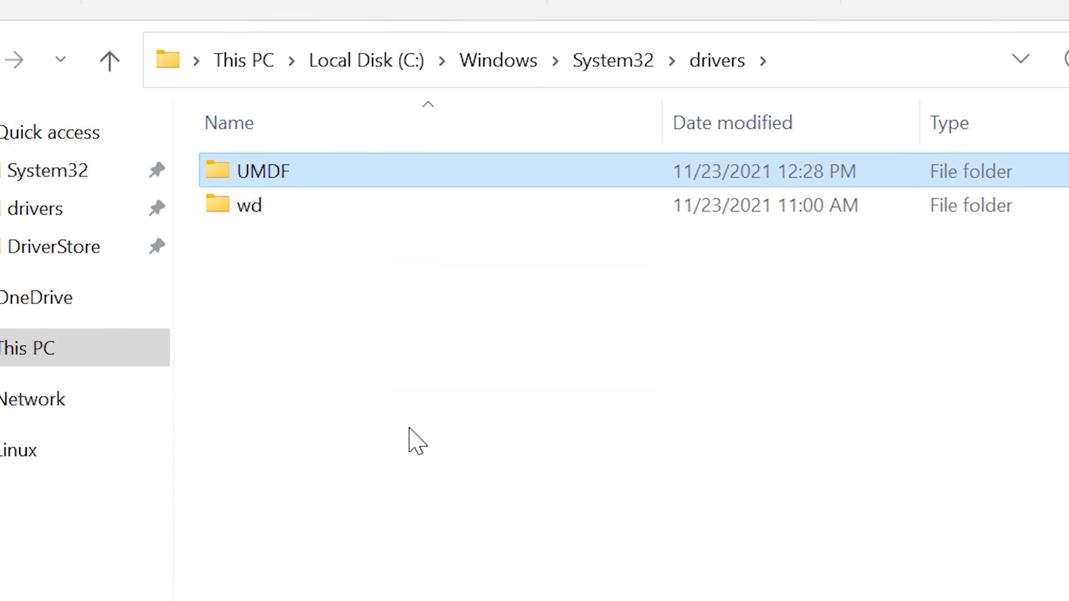
{"action": "key", "text": "Delete"}
{"action": "left_click", "coordinate": [656, 305]}
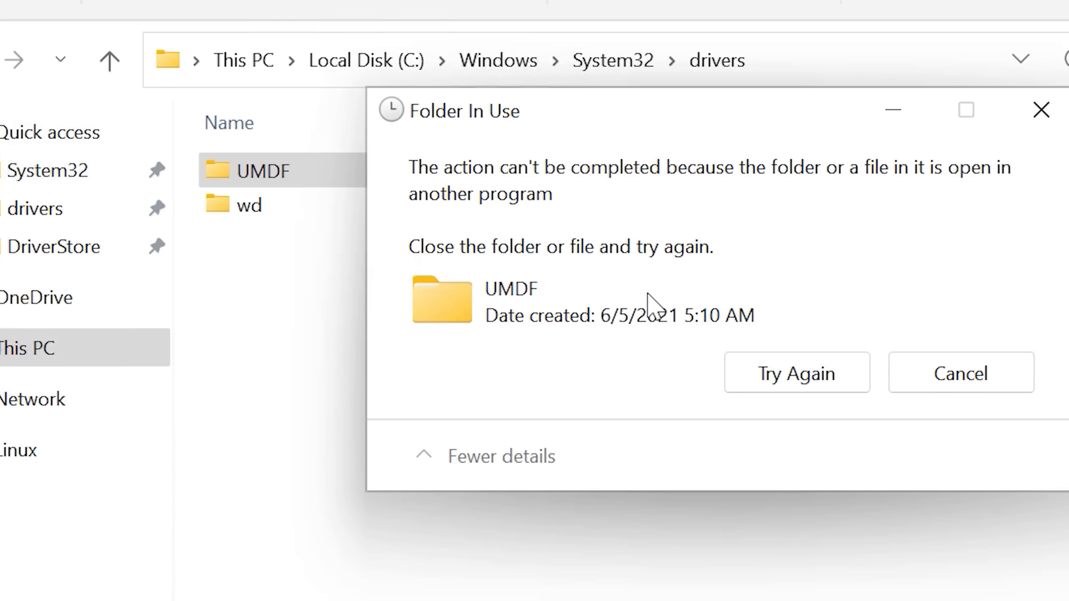
{"action": "left_click", "coordinate": [928, 377]}
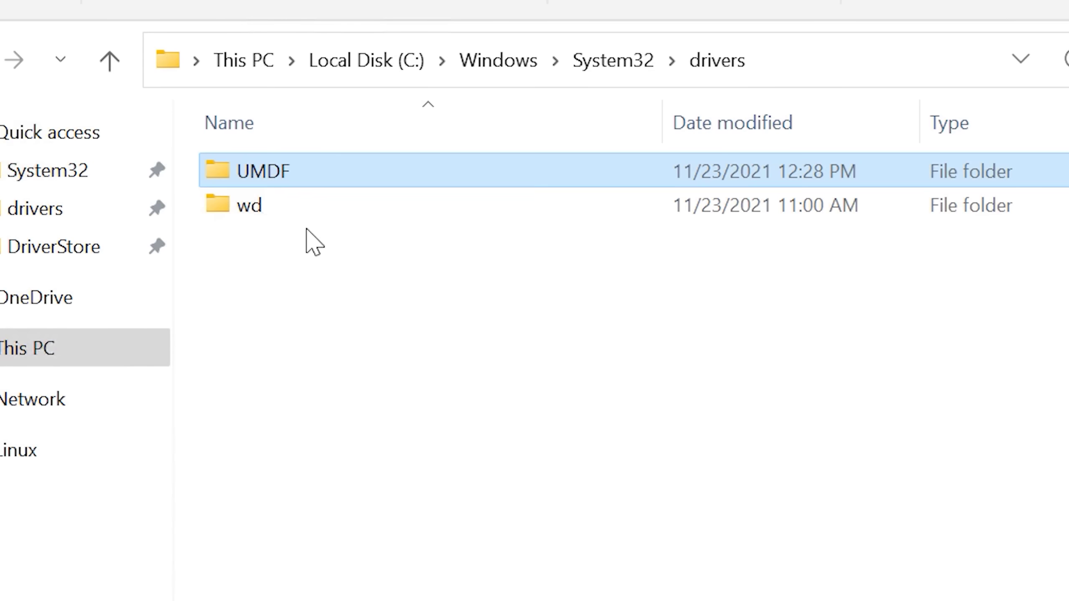
- Go into UMDF\en-US and select IddCx.dll.mui
{"action": "double_click", "coordinate": [256, 179]}
{"action": "double_click", "coordinate": [255, 179]}
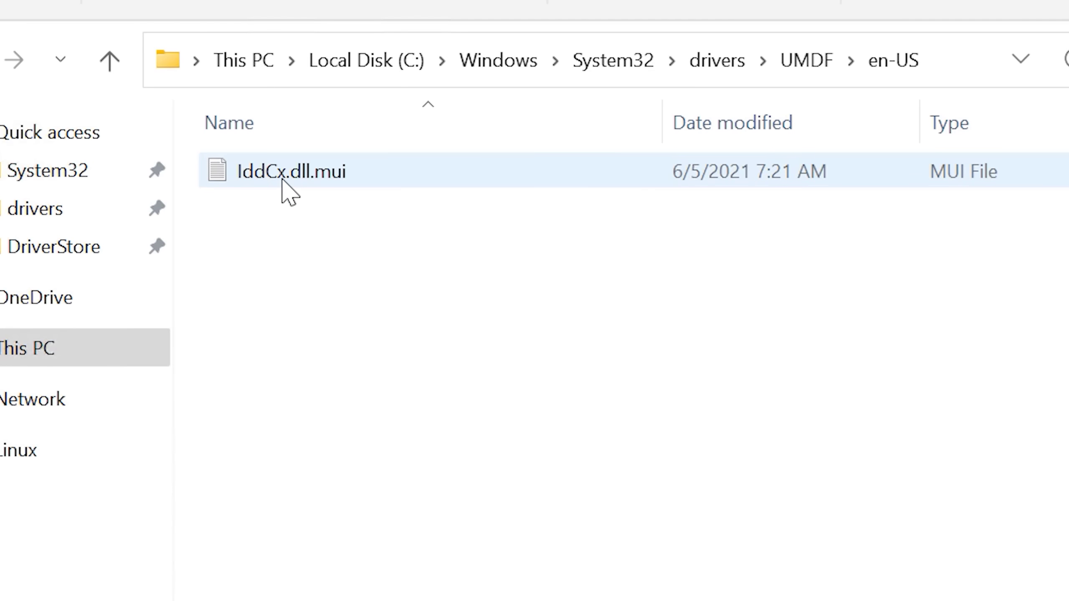
{"action": "left_click", "coordinate": [289, 185]}
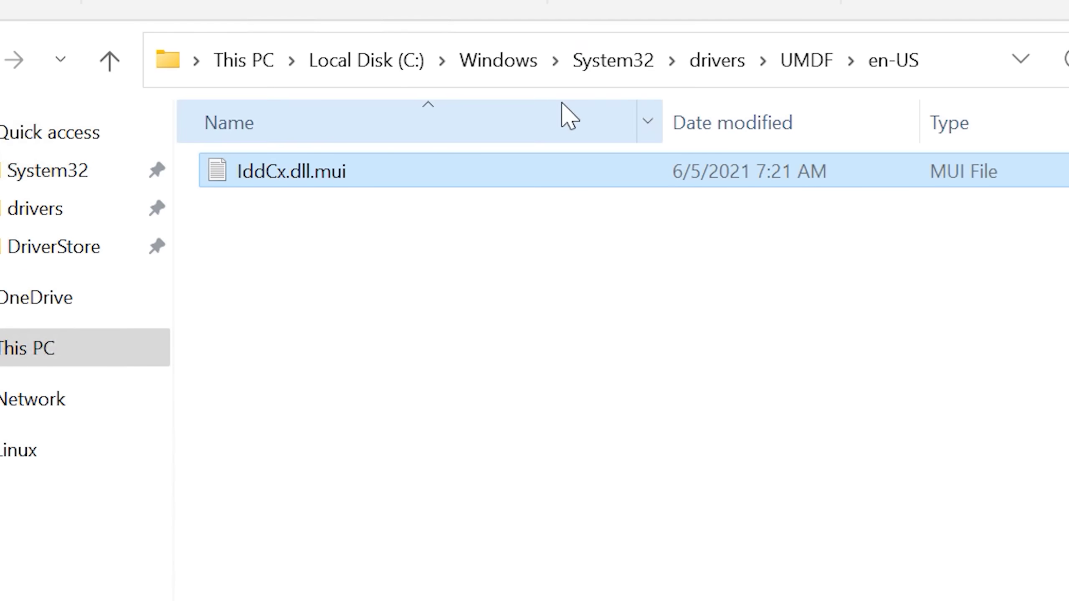
- End the WUDFHost.exe process in Task Manager, then start the turned-off VM
{"action": "key", "text": "ctrl+shift+Escape"}
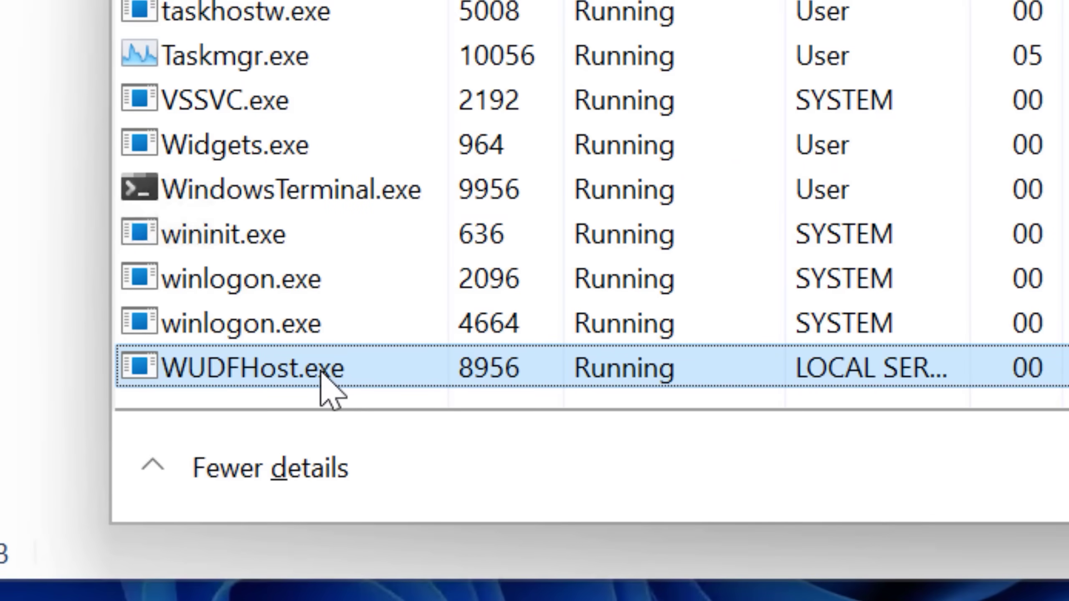
{"action": "right_click", "coordinate": [321, 370]}
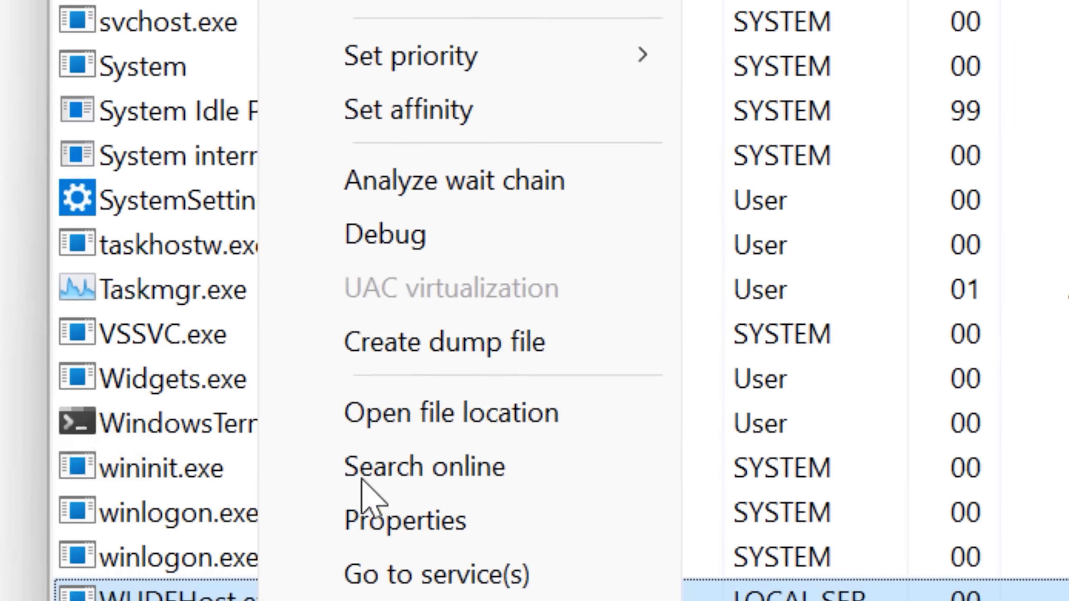
{"action": "left_click", "coordinate": [356, 78]}
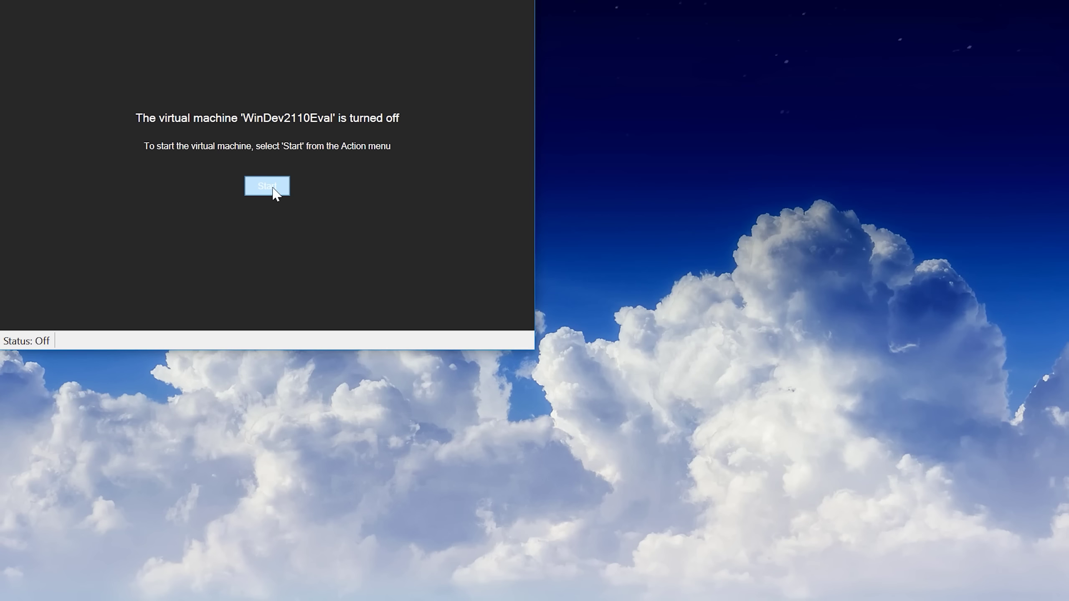
{"action": "left_click", "coordinate": [277, 187]}
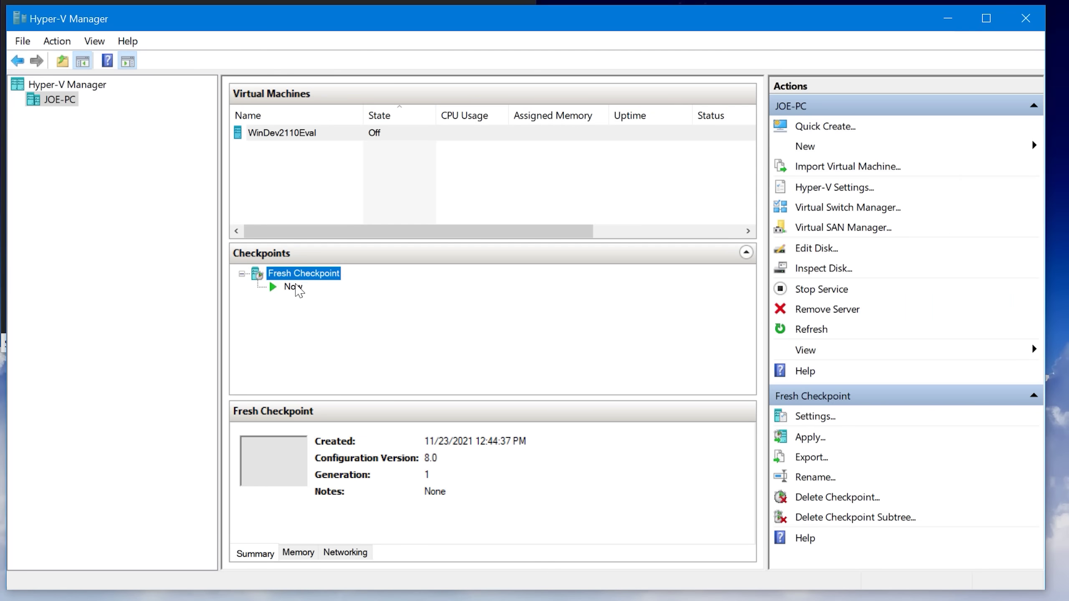
- Revert WinDev2110Eval by applying its Fresh Checkpoint
{"action": "right_click", "coordinate": [295, 276]}
{"action": "left_click", "coordinate": [327, 310]}
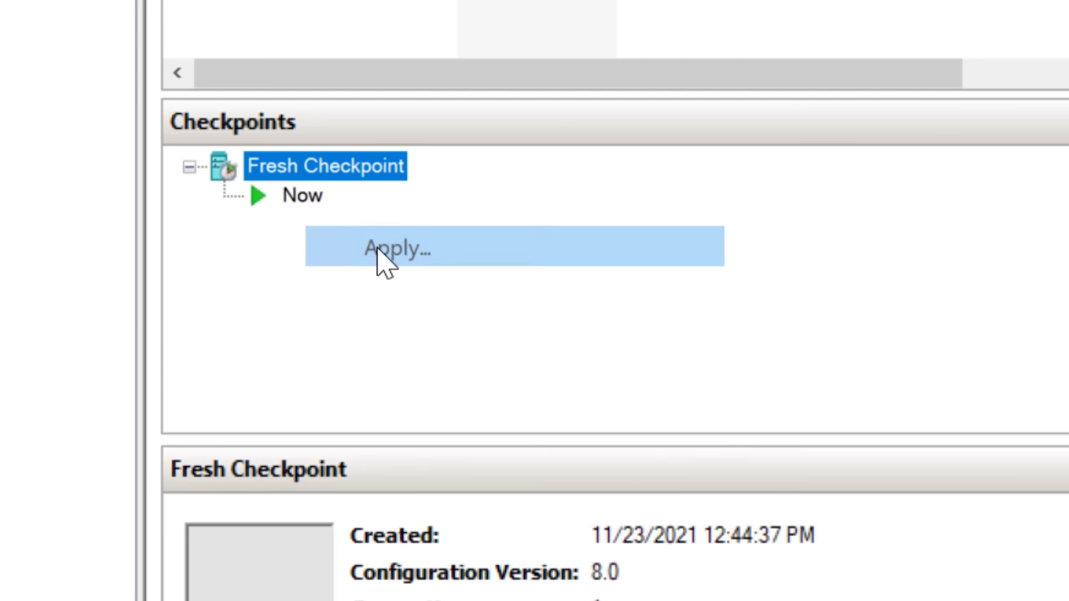
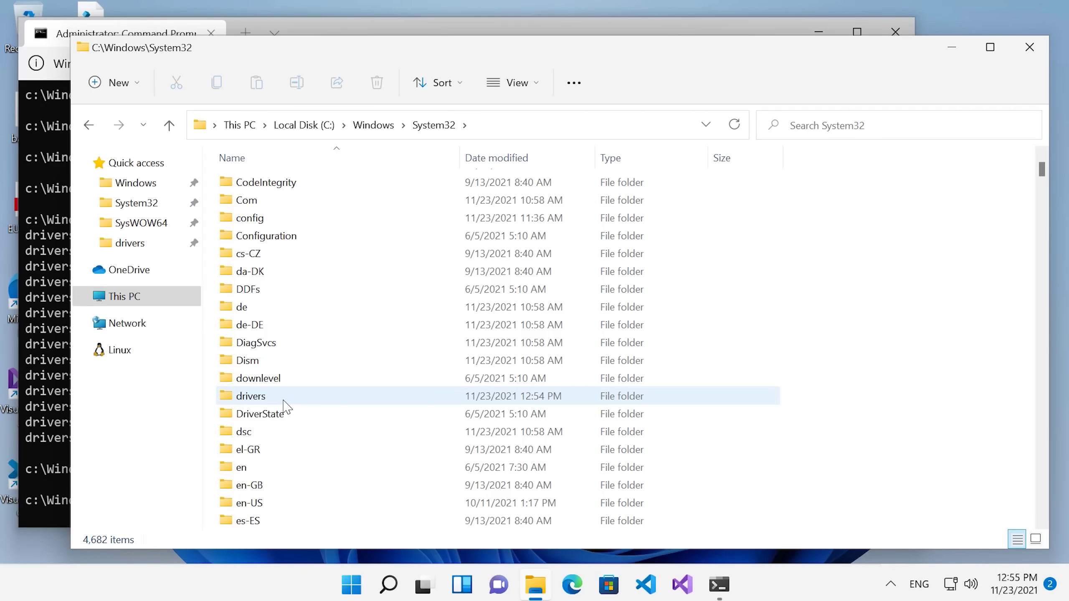
- Navigate to System32\drivers\UMDF\en-US to view its 10 remaining MUI files
{"action": "double_click", "coordinate": [284, 398]}
{"action": "double_click", "coordinate": [290, 188]}
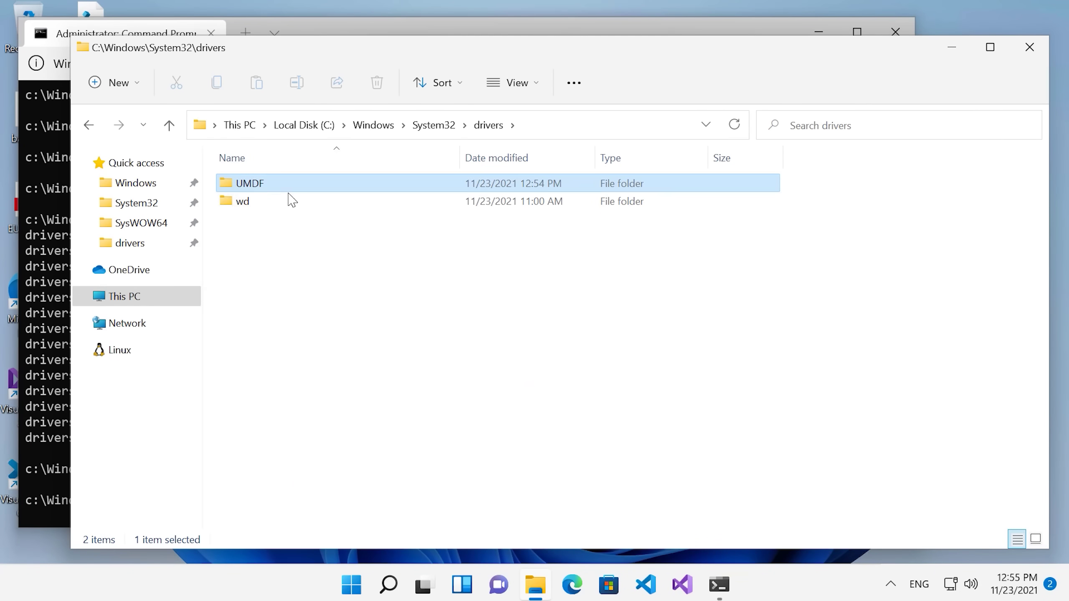
{"action": "double_click", "coordinate": [293, 187]}
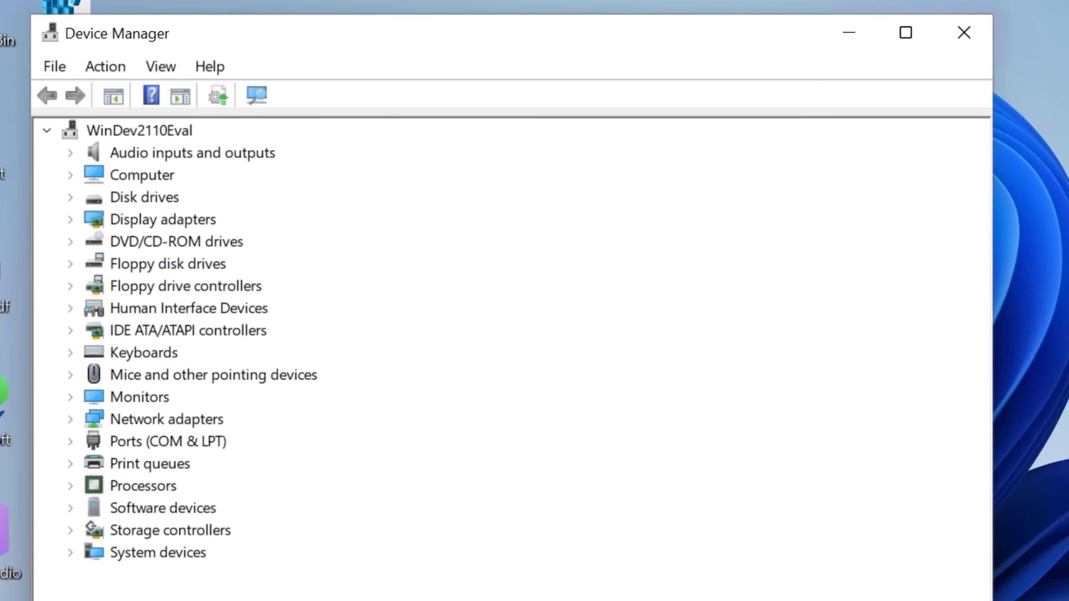
- Maximize Device Manager and expand the Computer, disk, display, IDE, HID, floppy and DVD/CD-ROM groups
{"action": "key", "text": "super+Up"}
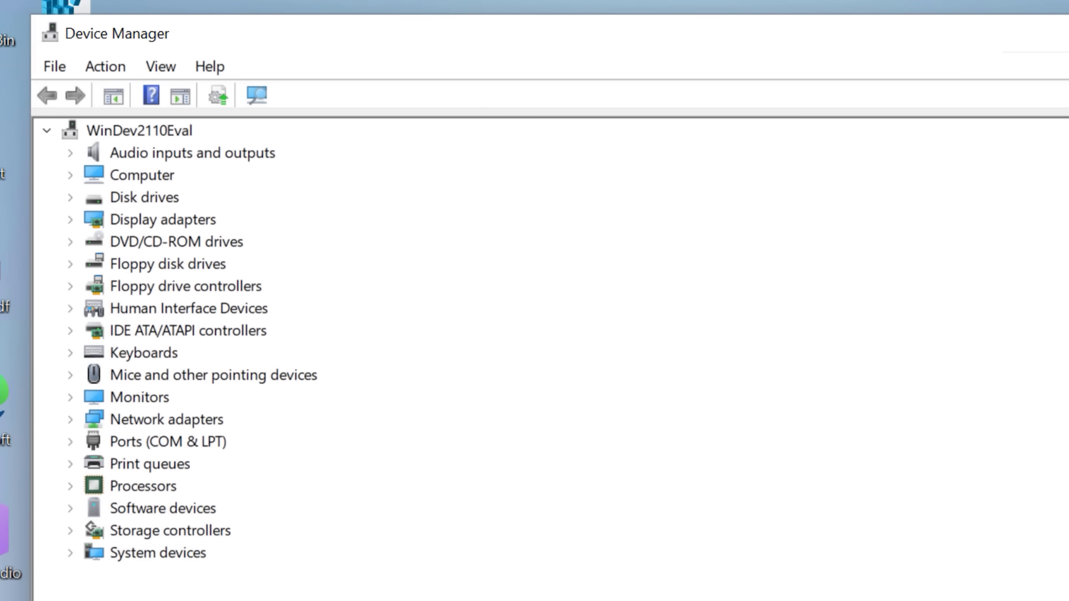
{"action": "left_click", "coordinate": [70, 174]}
{"action": "left_click", "coordinate": [70, 219]}
{"action": "left_click", "coordinate": [70, 264]}
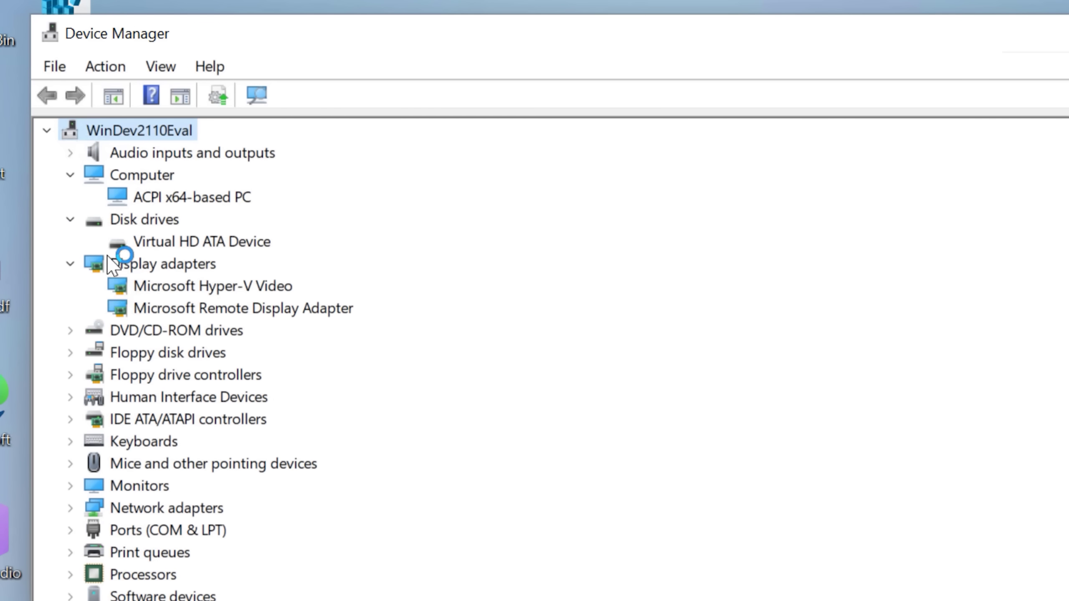
{"action": "left_click", "coordinate": [70, 419]}
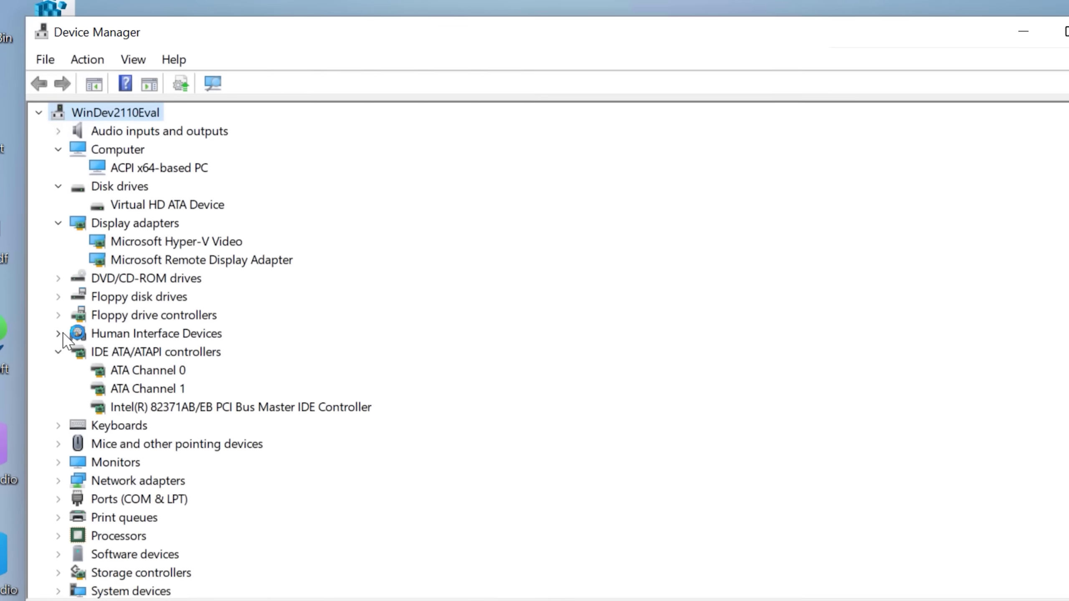
{"action": "left_click", "coordinate": [70, 397]}
{"action": "left_click", "coordinate": [70, 375]}
{"action": "left_click", "coordinate": [62, 273]}
{"action": "left_click", "coordinate": [61, 256]}
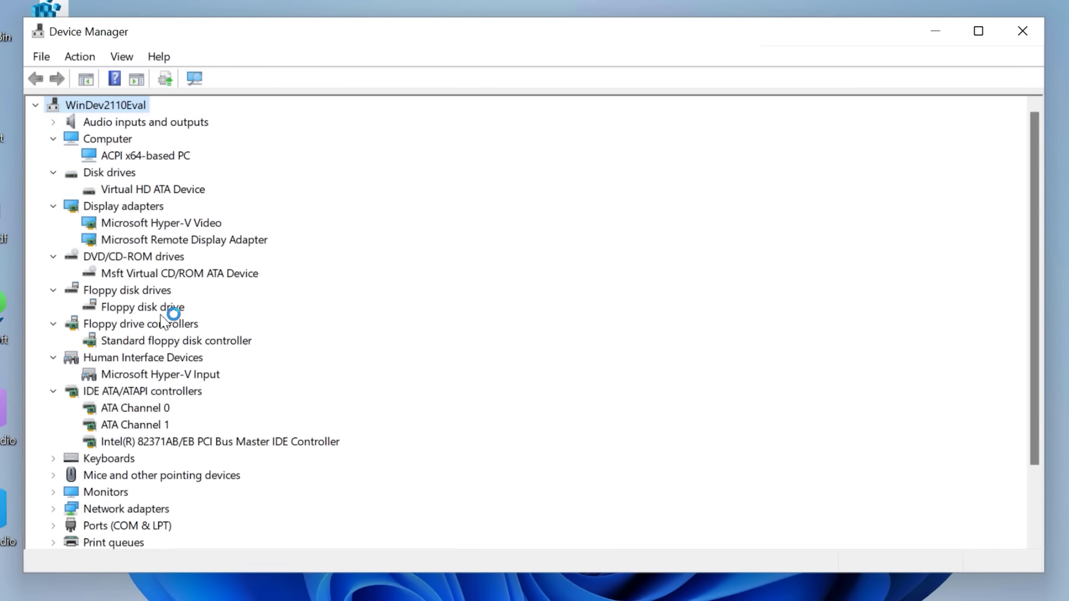
- Check COM2's driver details and confirm no driver files are loaded
{"action": "right_click", "coordinate": [131, 389]}
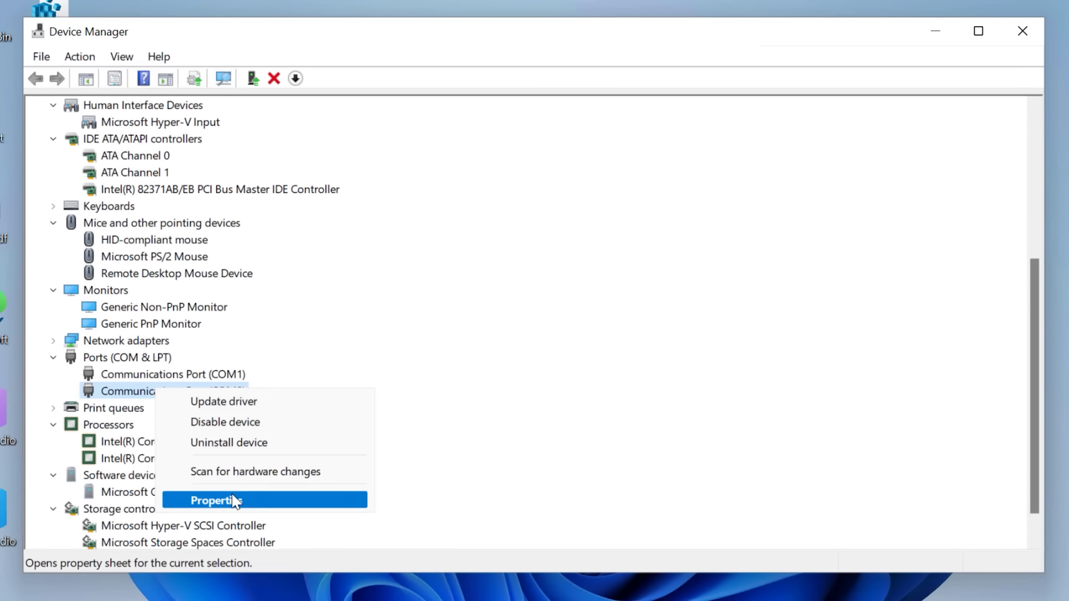
{"action": "left_click", "coordinate": [215, 500]}
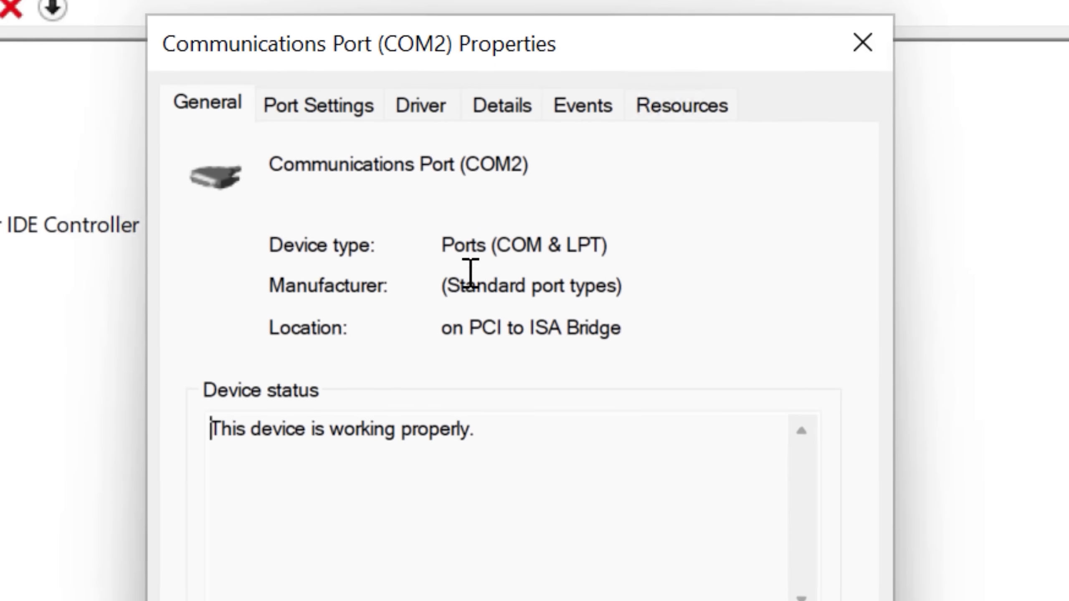
{"action": "left_click", "coordinate": [433, 110]}
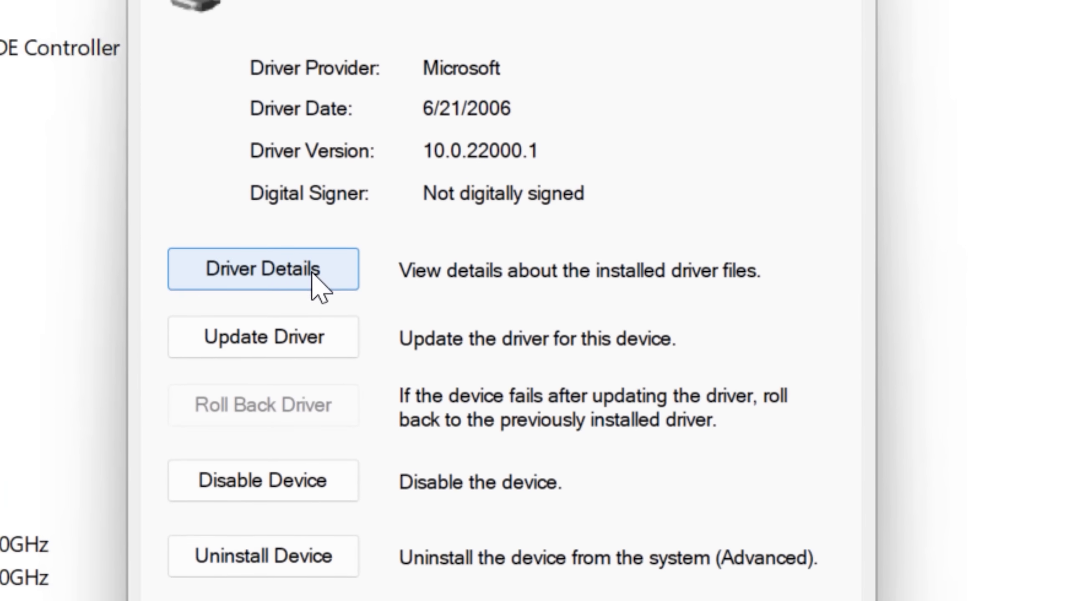
{"action": "left_click", "coordinate": [312, 271]}
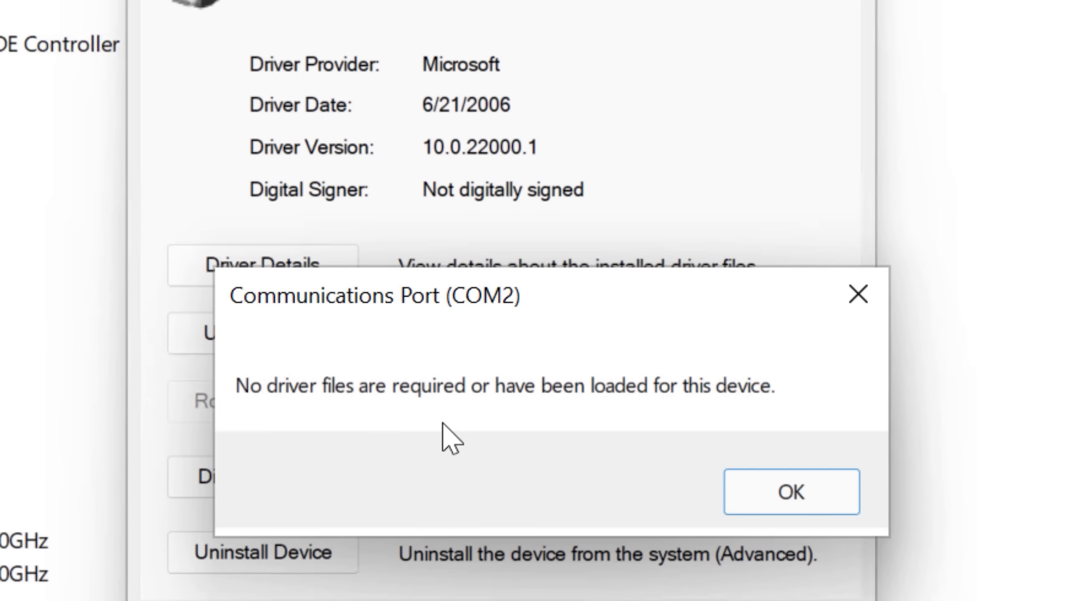
{"action": "left_click", "coordinate": [778, 501]}
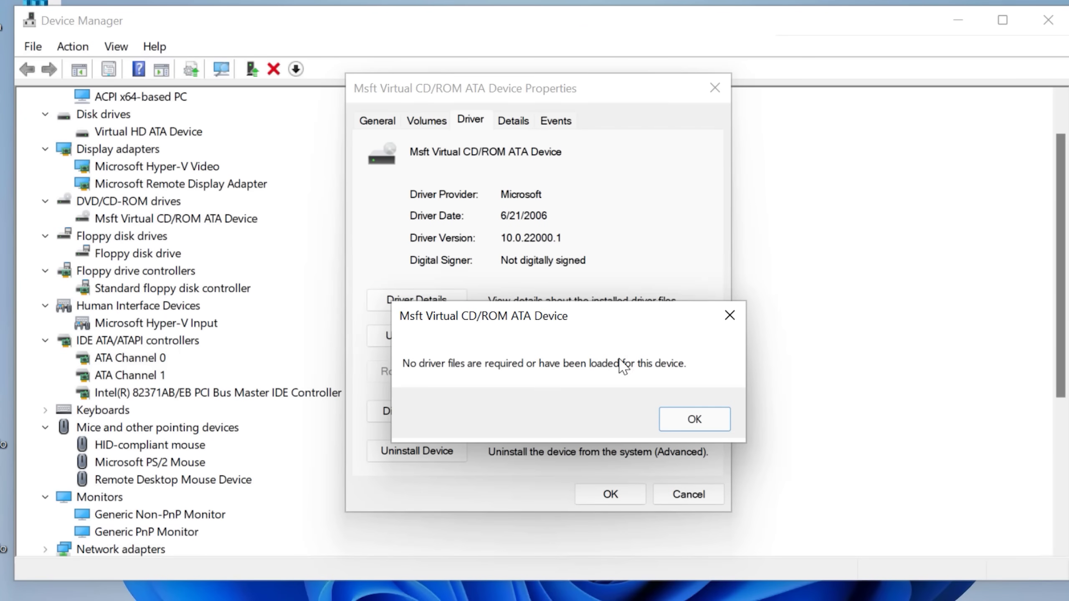
- Attempt a driver update search for the Msft Virtual CD/ROM ATA Device, which finds nothing
{"action": "left_click", "coordinate": [694, 419]}
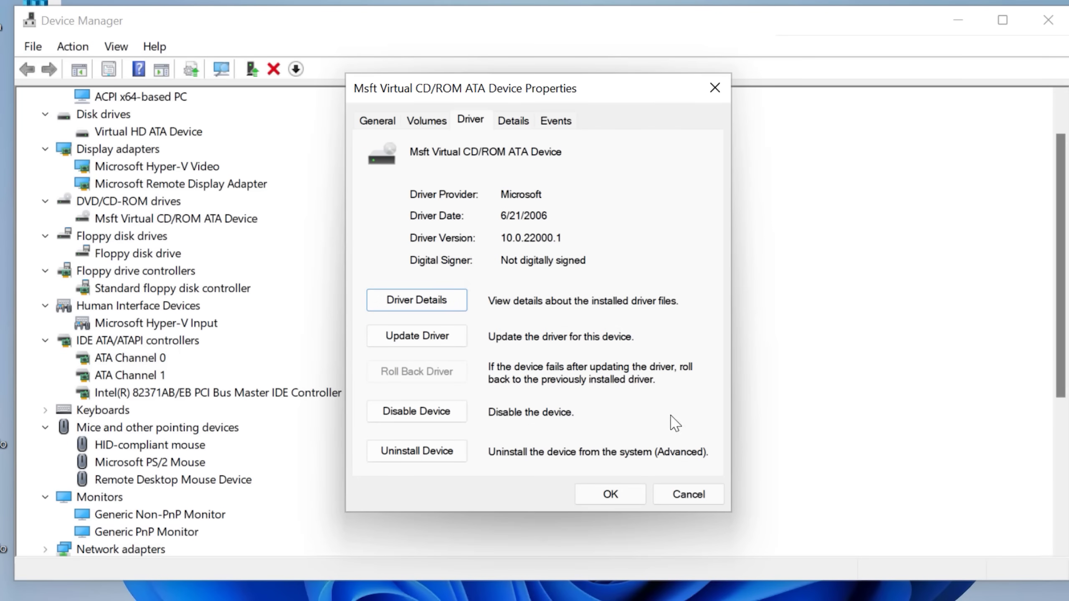
{"action": "left_click", "coordinate": [430, 337]}
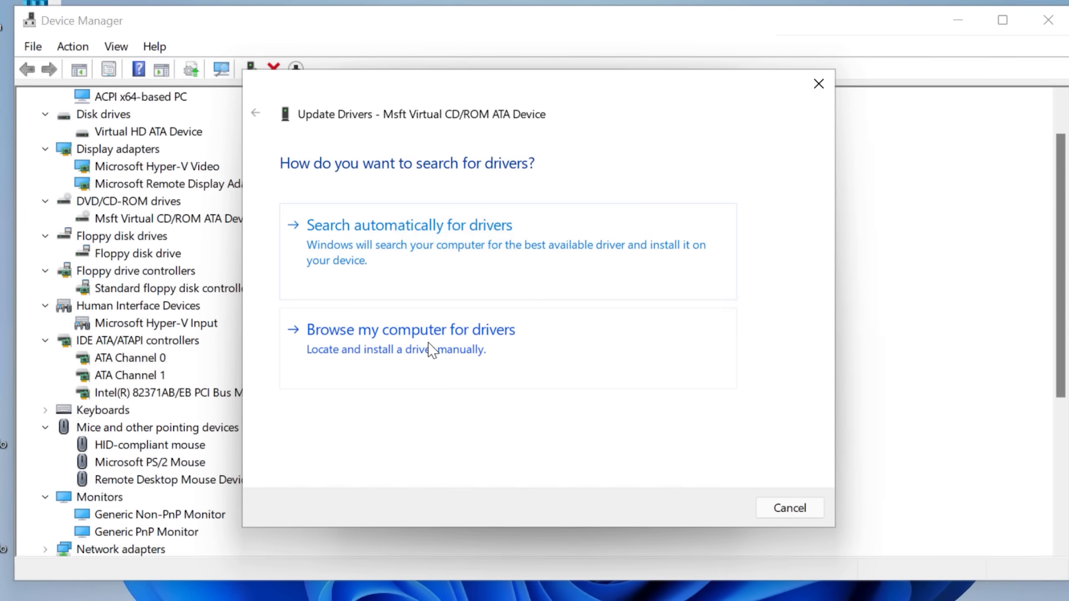
{"action": "left_click", "coordinate": [443, 253]}
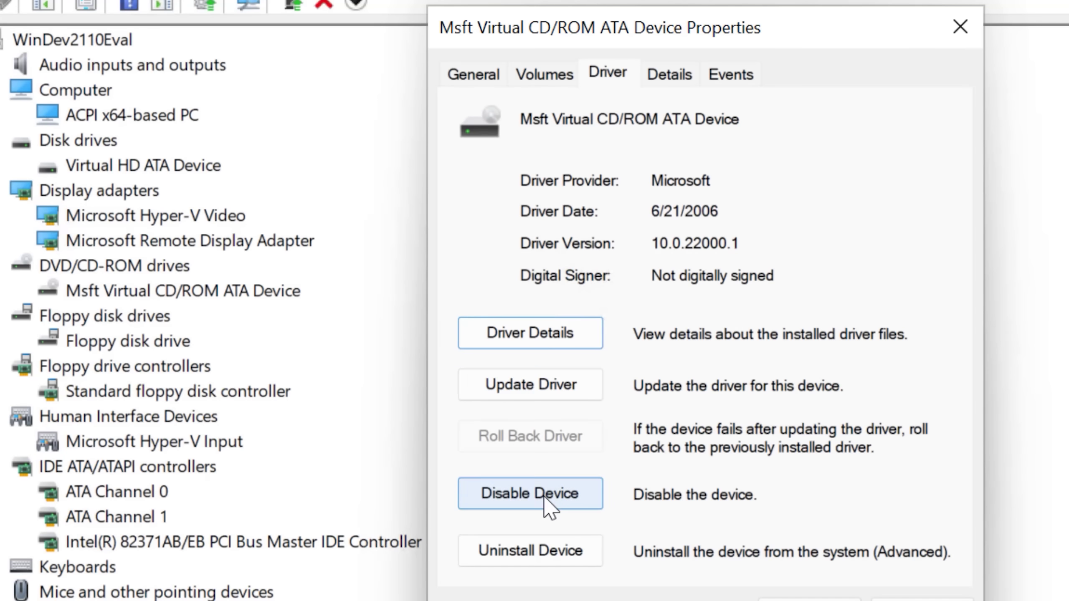
- Disable the CD/ROM device, confirm, then re-enable it from its context menu
{"action": "left_click", "coordinate": [544, 496]}
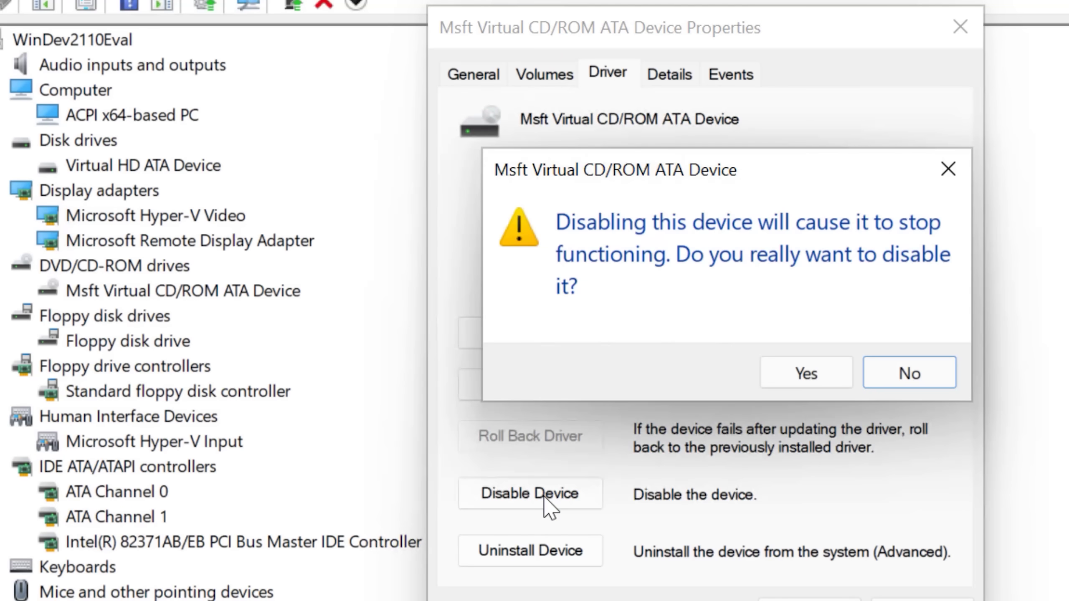
{"action": "left_click", "coordinate": [817, 366]}
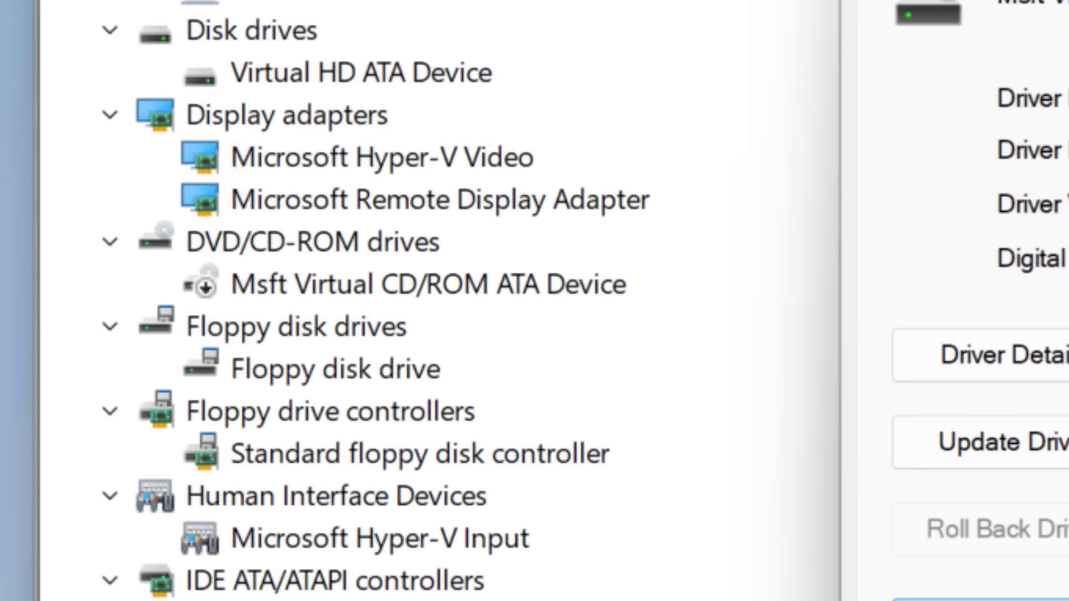
{"action": "right_click", "coordinate": [300, 287]}
{"action": "left_click", "coordinate": [433, 376]}
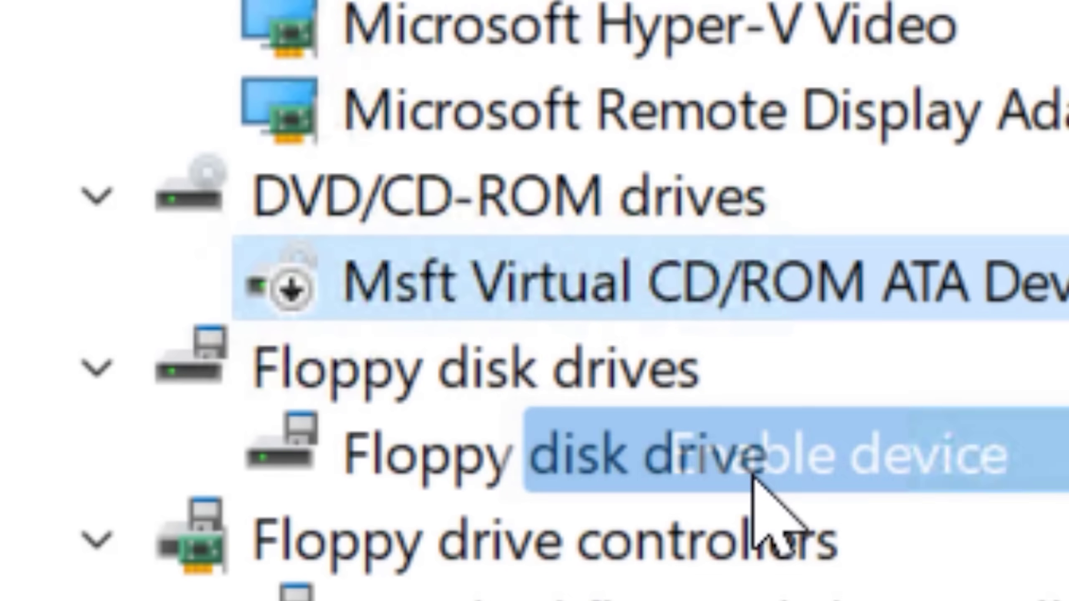